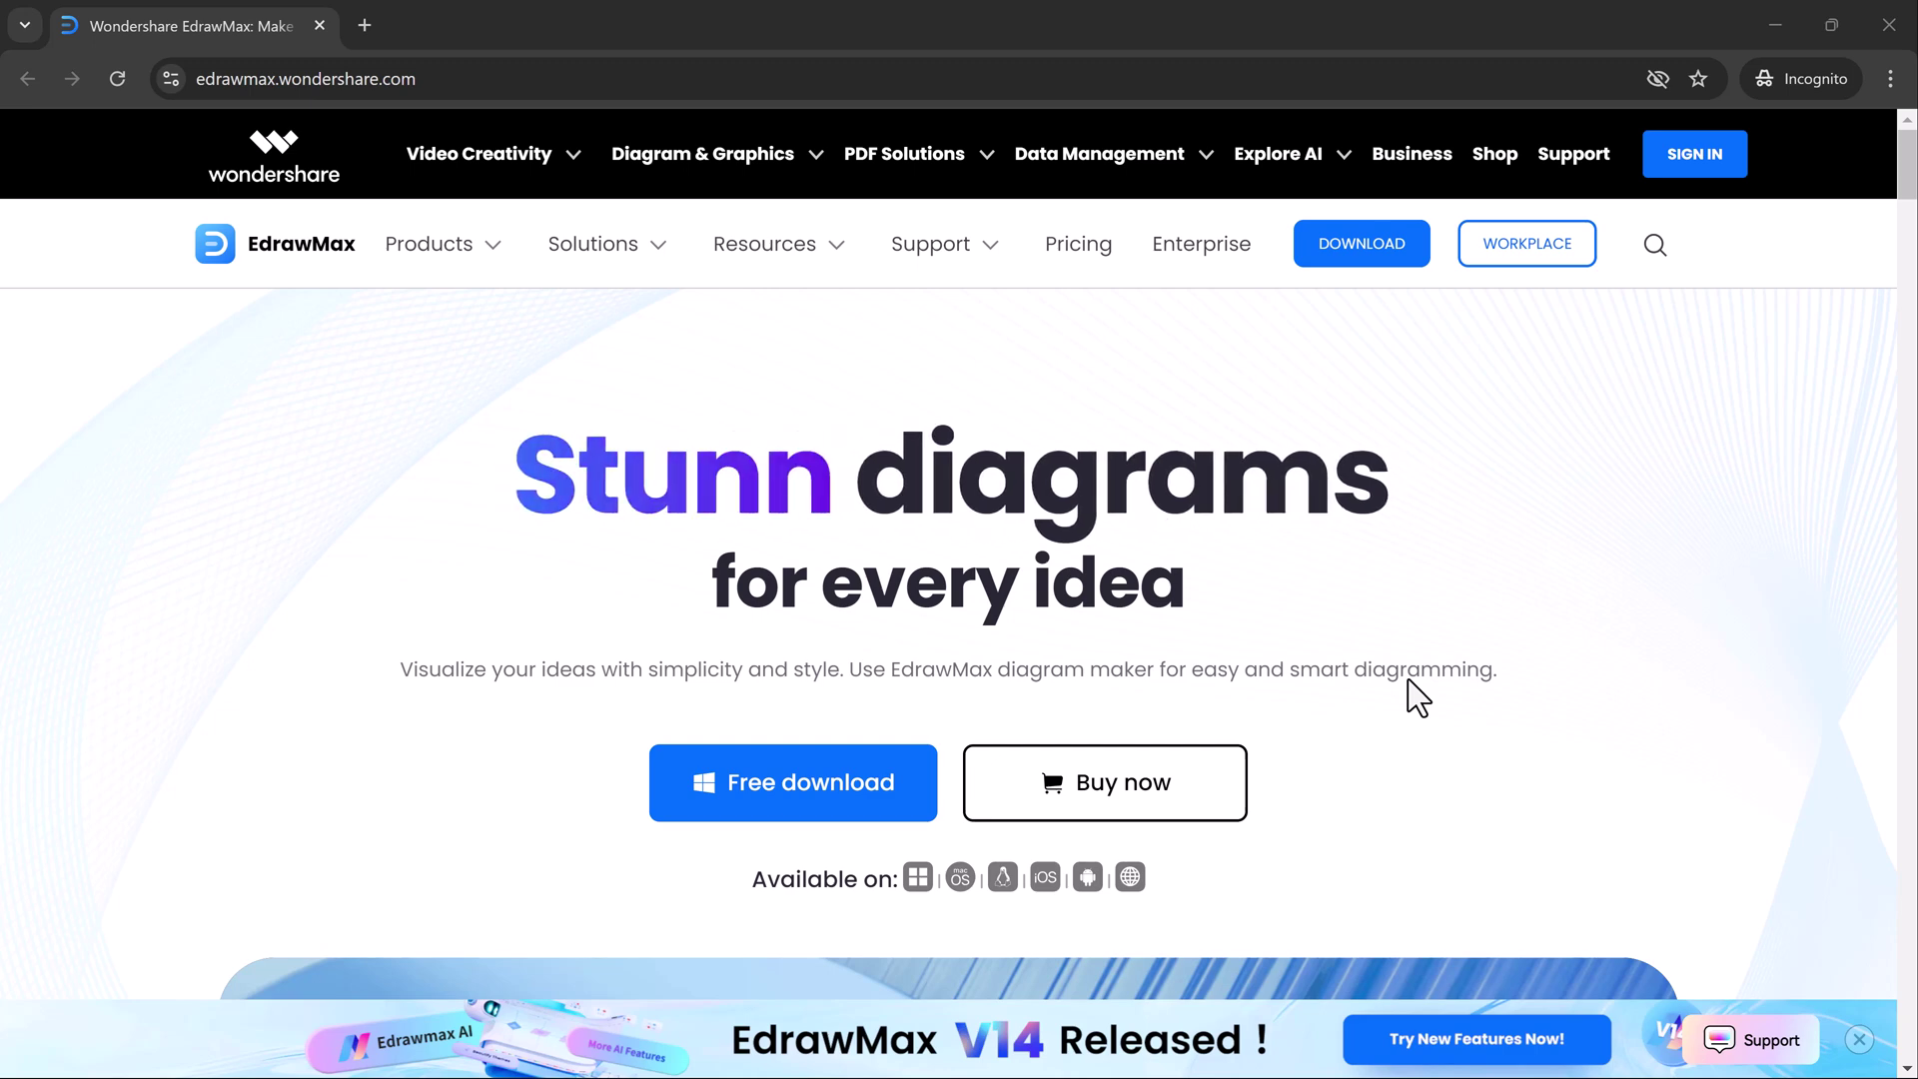
Step: Scroll the EdrawMax homepage down through the features to the user testimonials, then bring up the desktop app
scroll(1418, 697, "down", 2)
scroll(1418, 698, "down", 6)
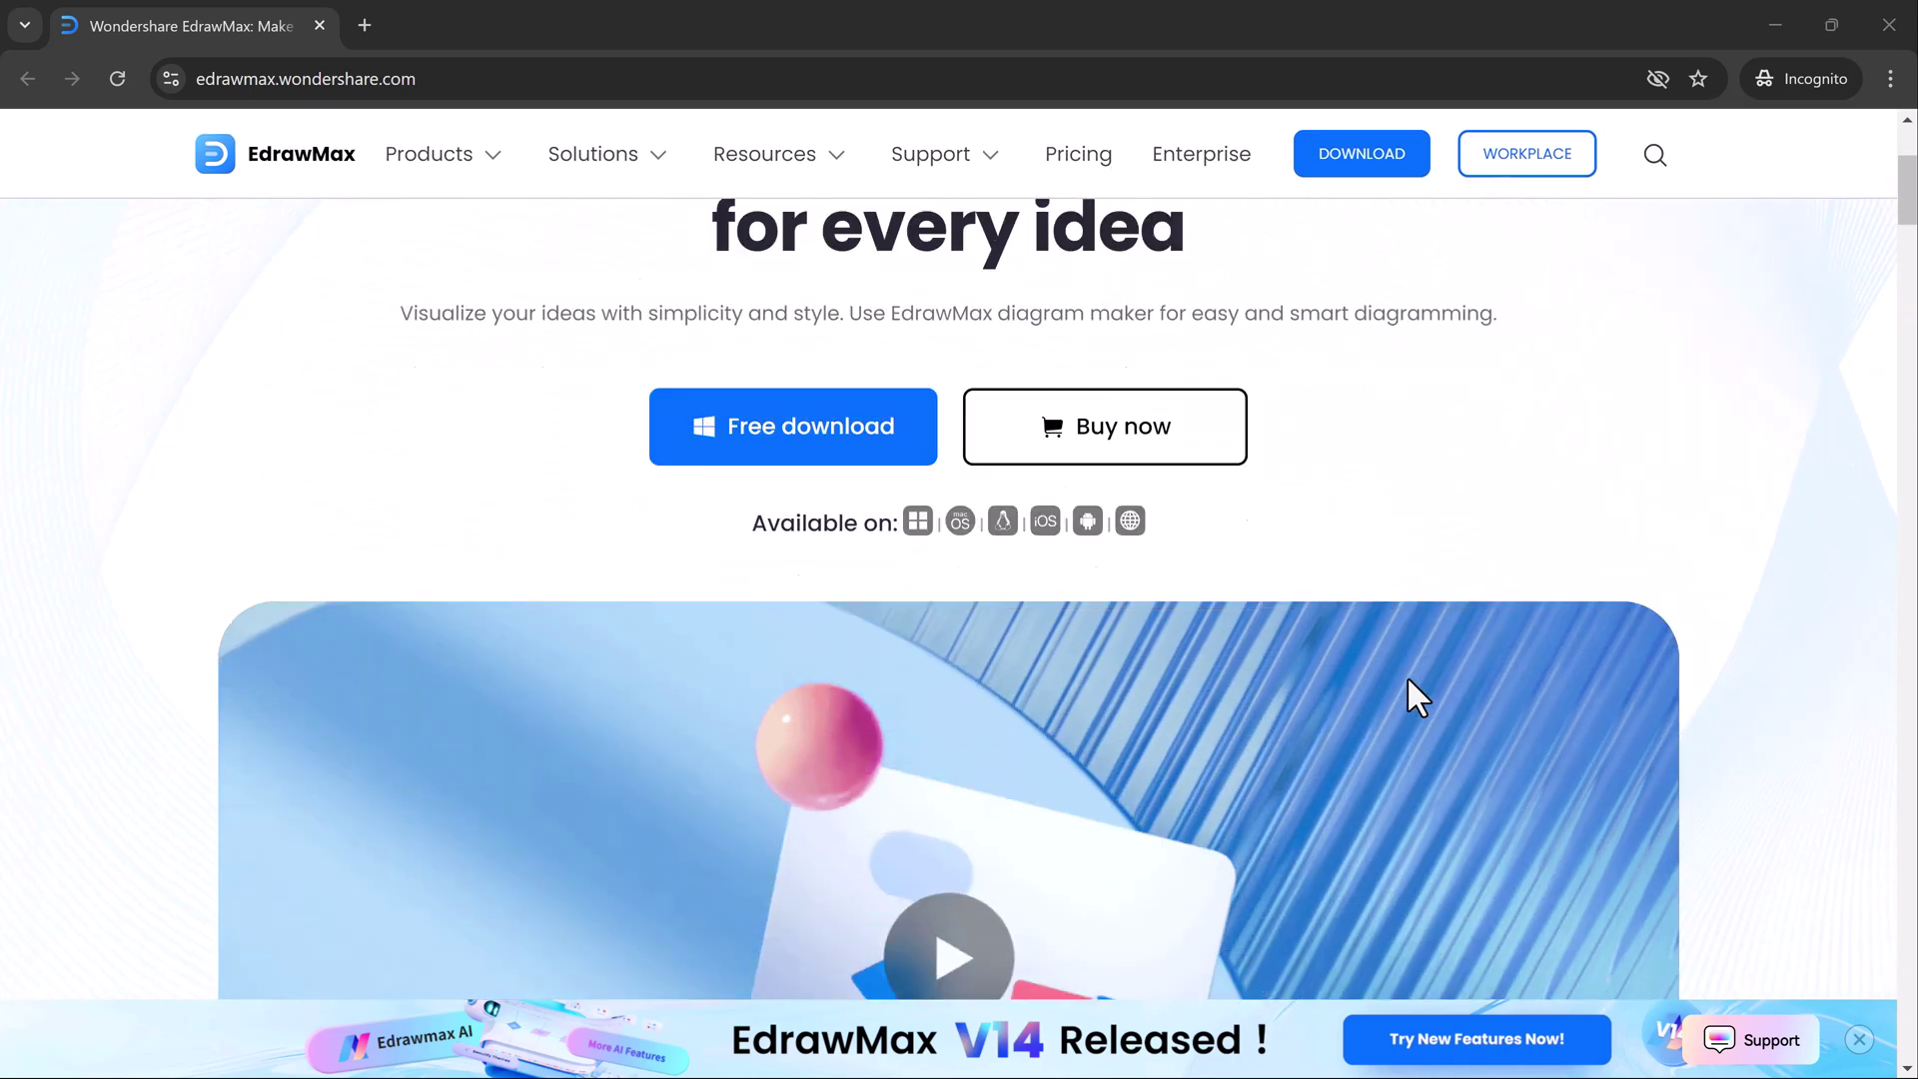
scroll(1419, 697, "down", 8)
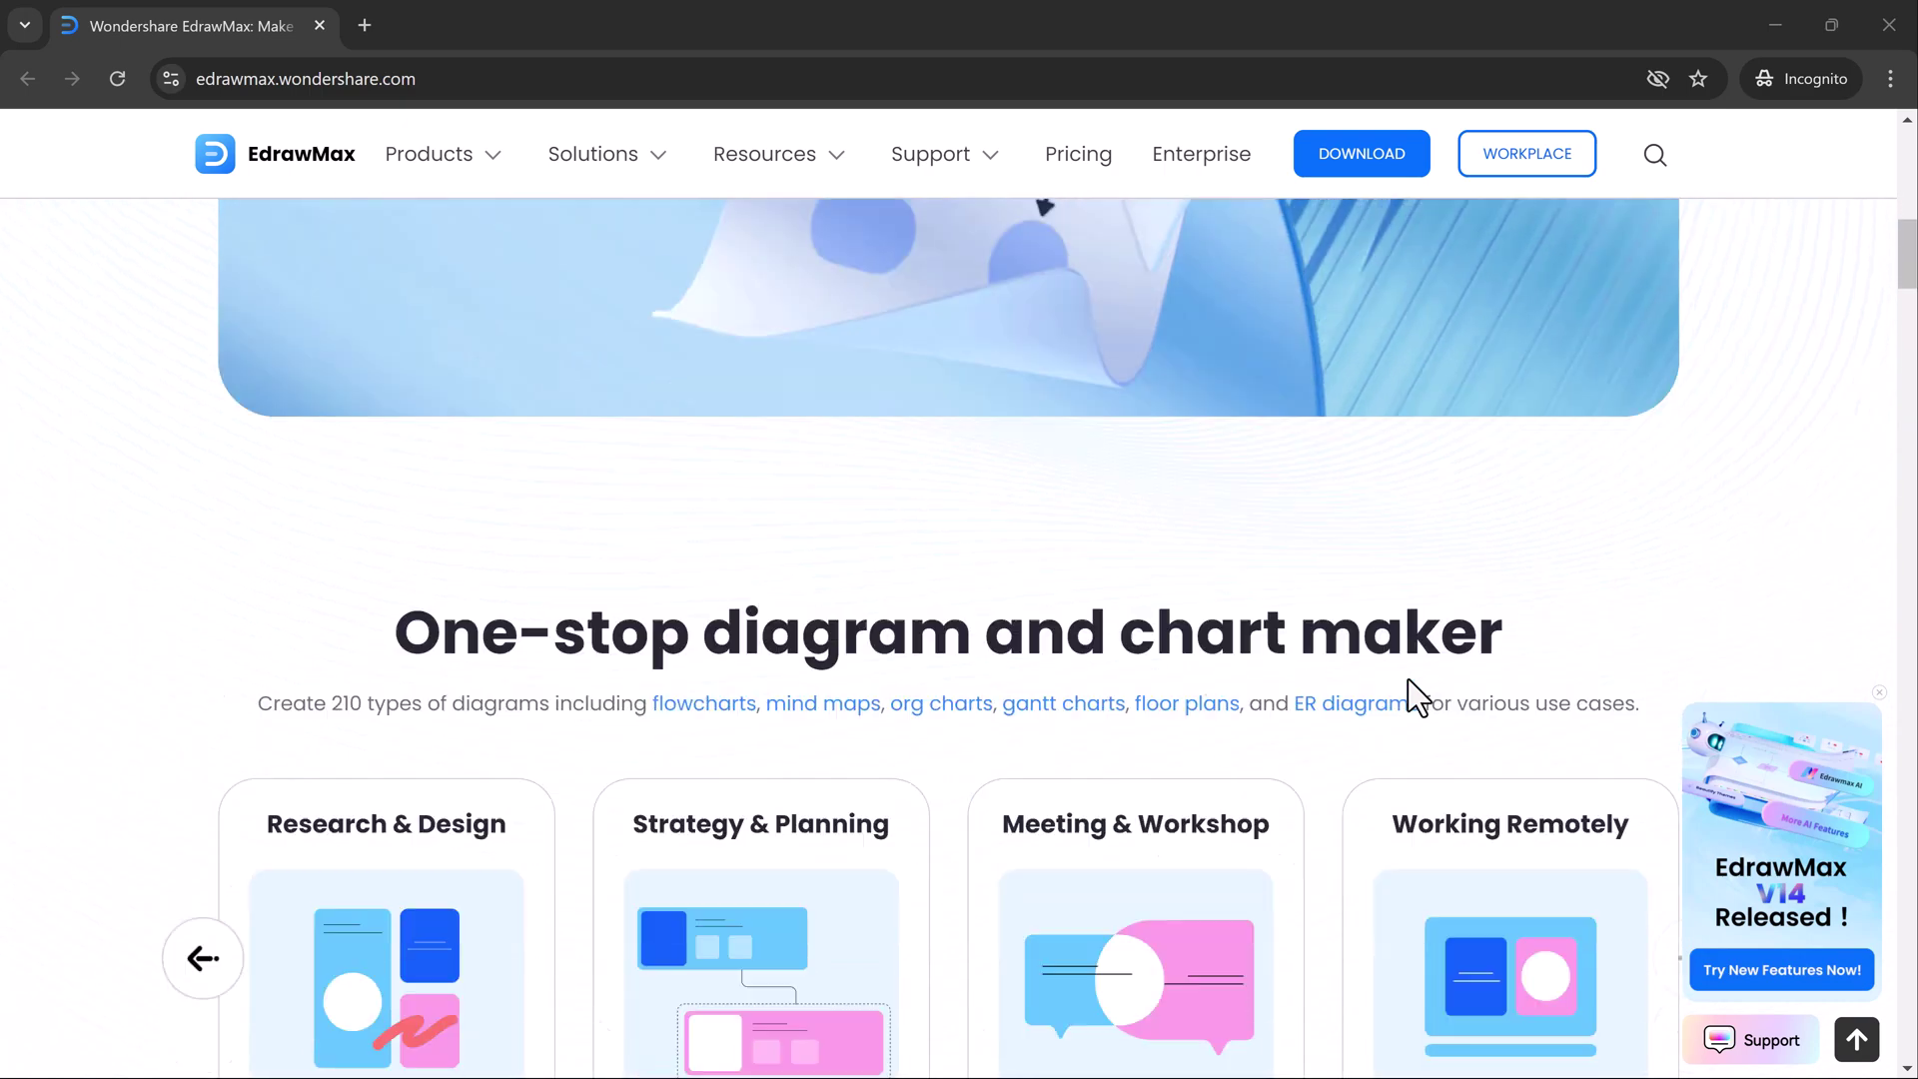
scroll(1418, 697, "down", 7)
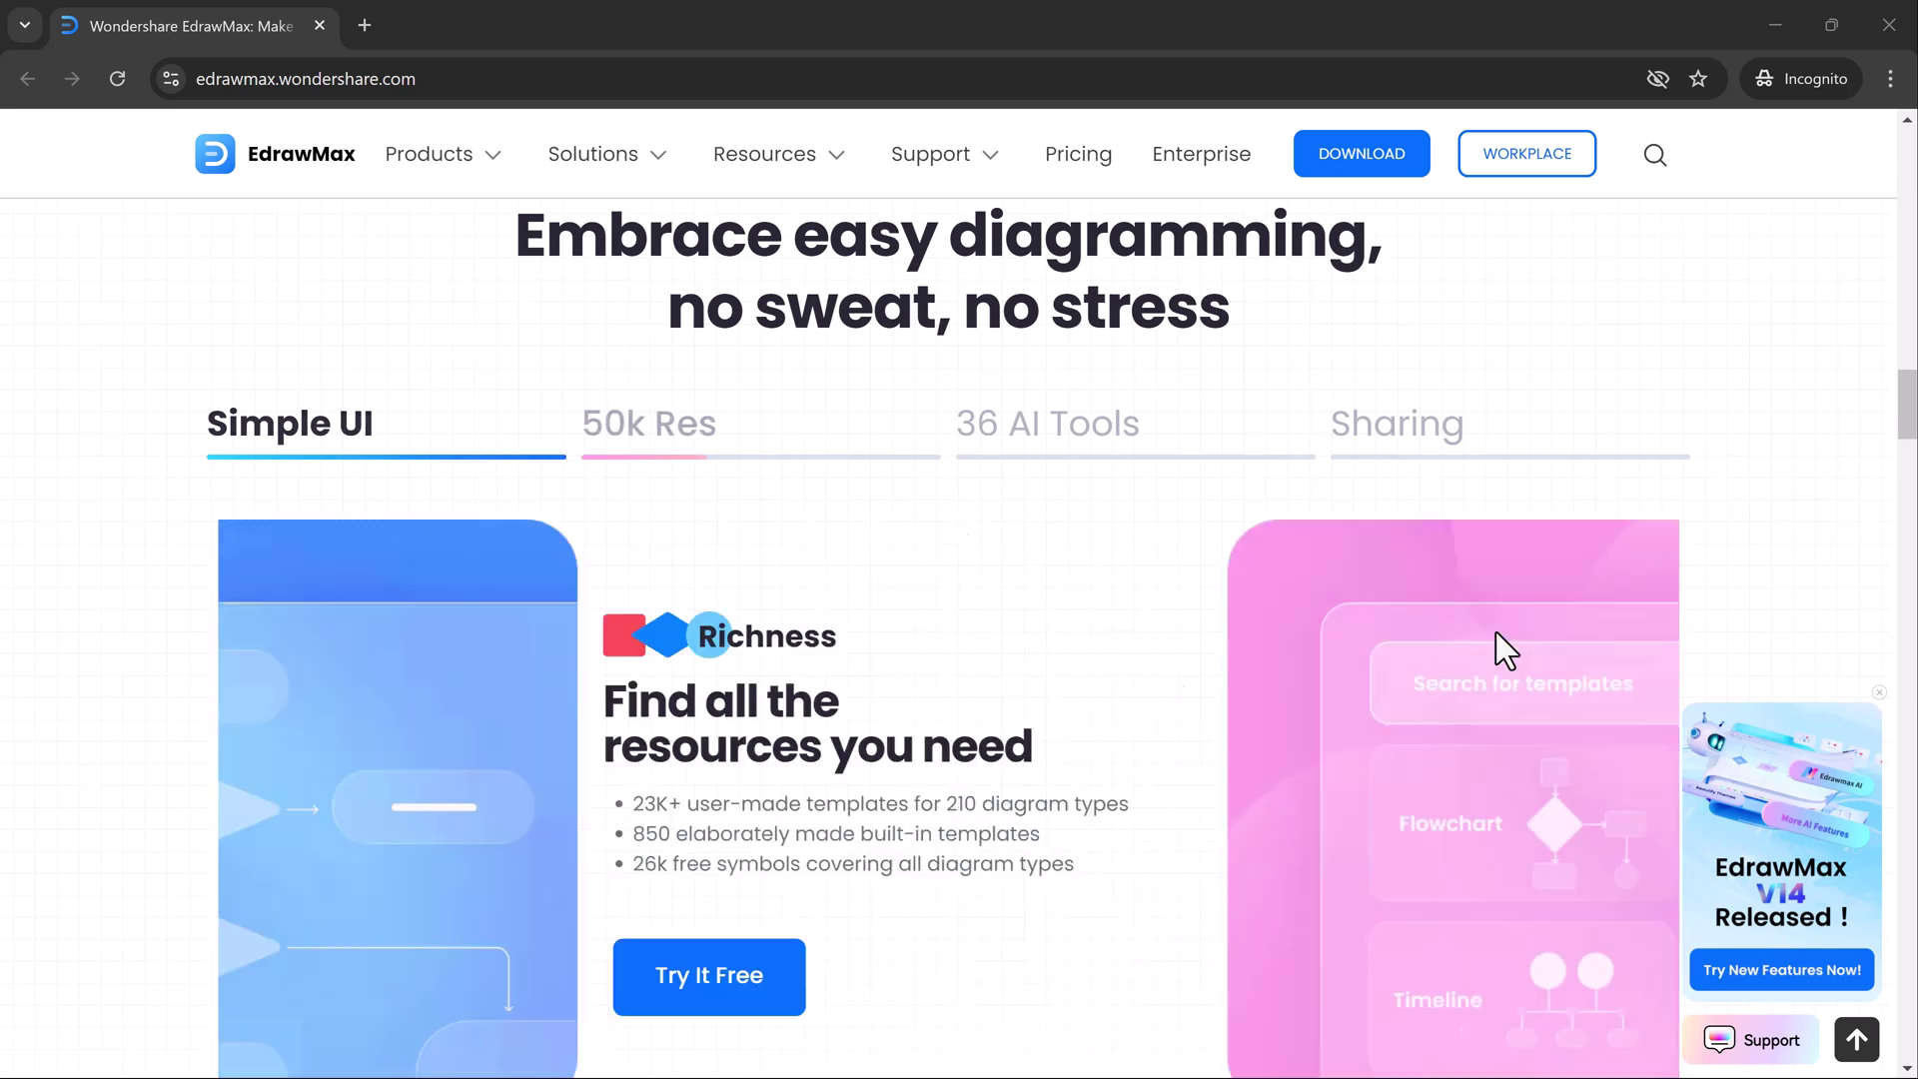
left_click_drag(1910, 445, 1914, 899)
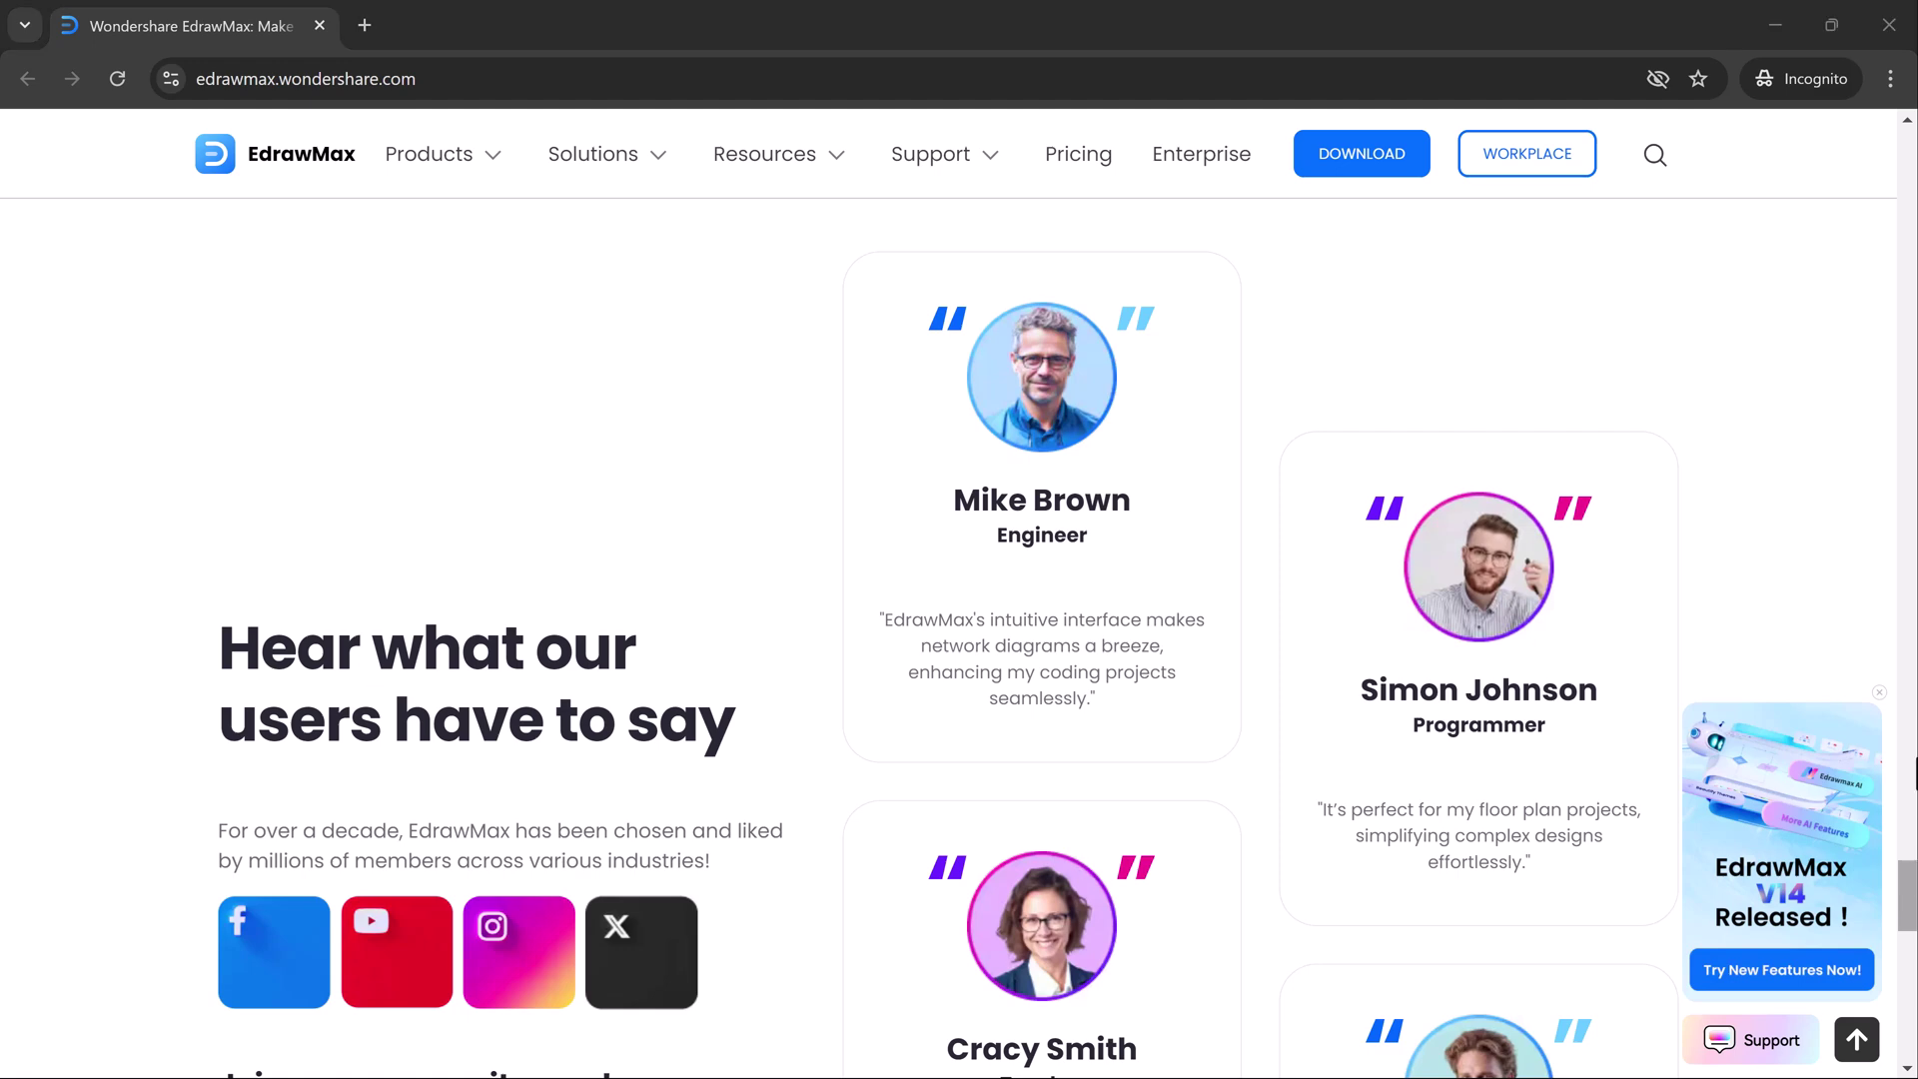
left_click_drag(1896, 813, 1907, 165)
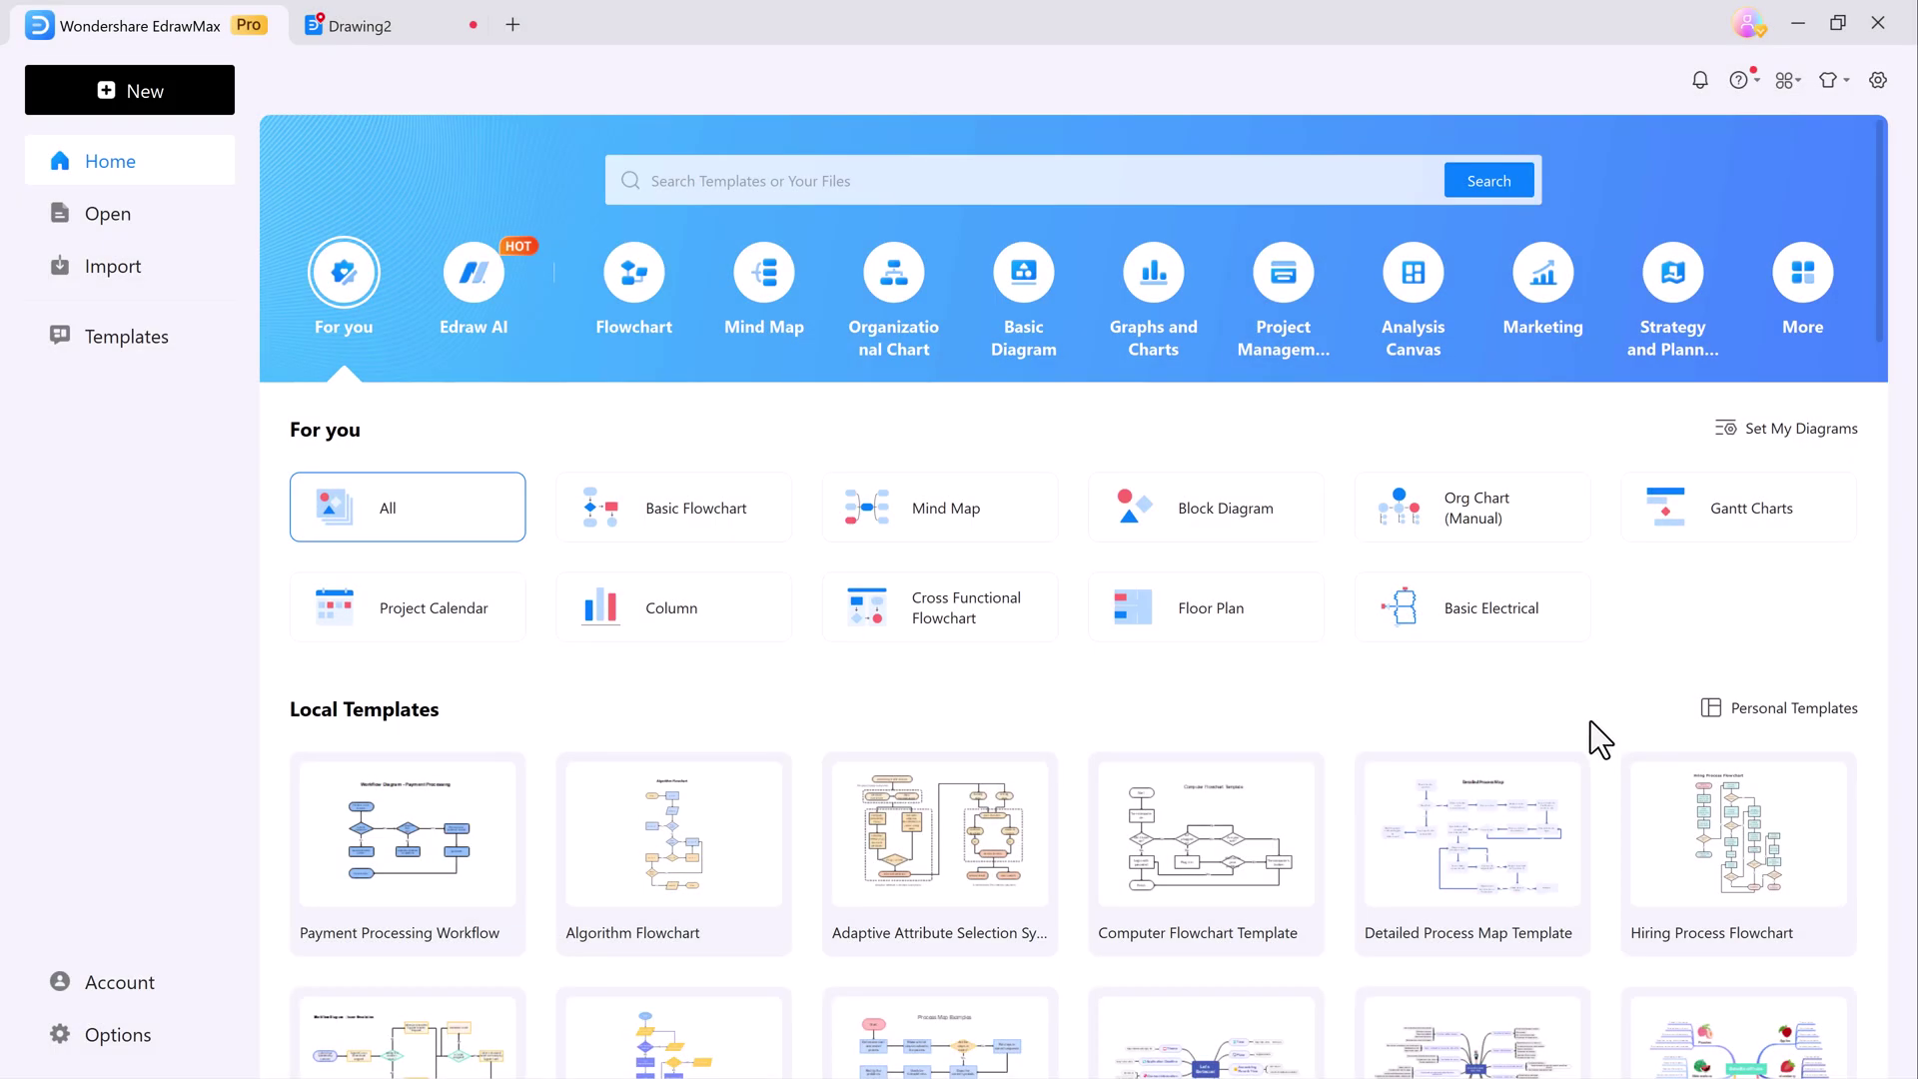
Step: Scroll the Local Templates gallery down to the block diagram row with Microcontroller Block Diagram
scroll(1591, 721, "down", 3)
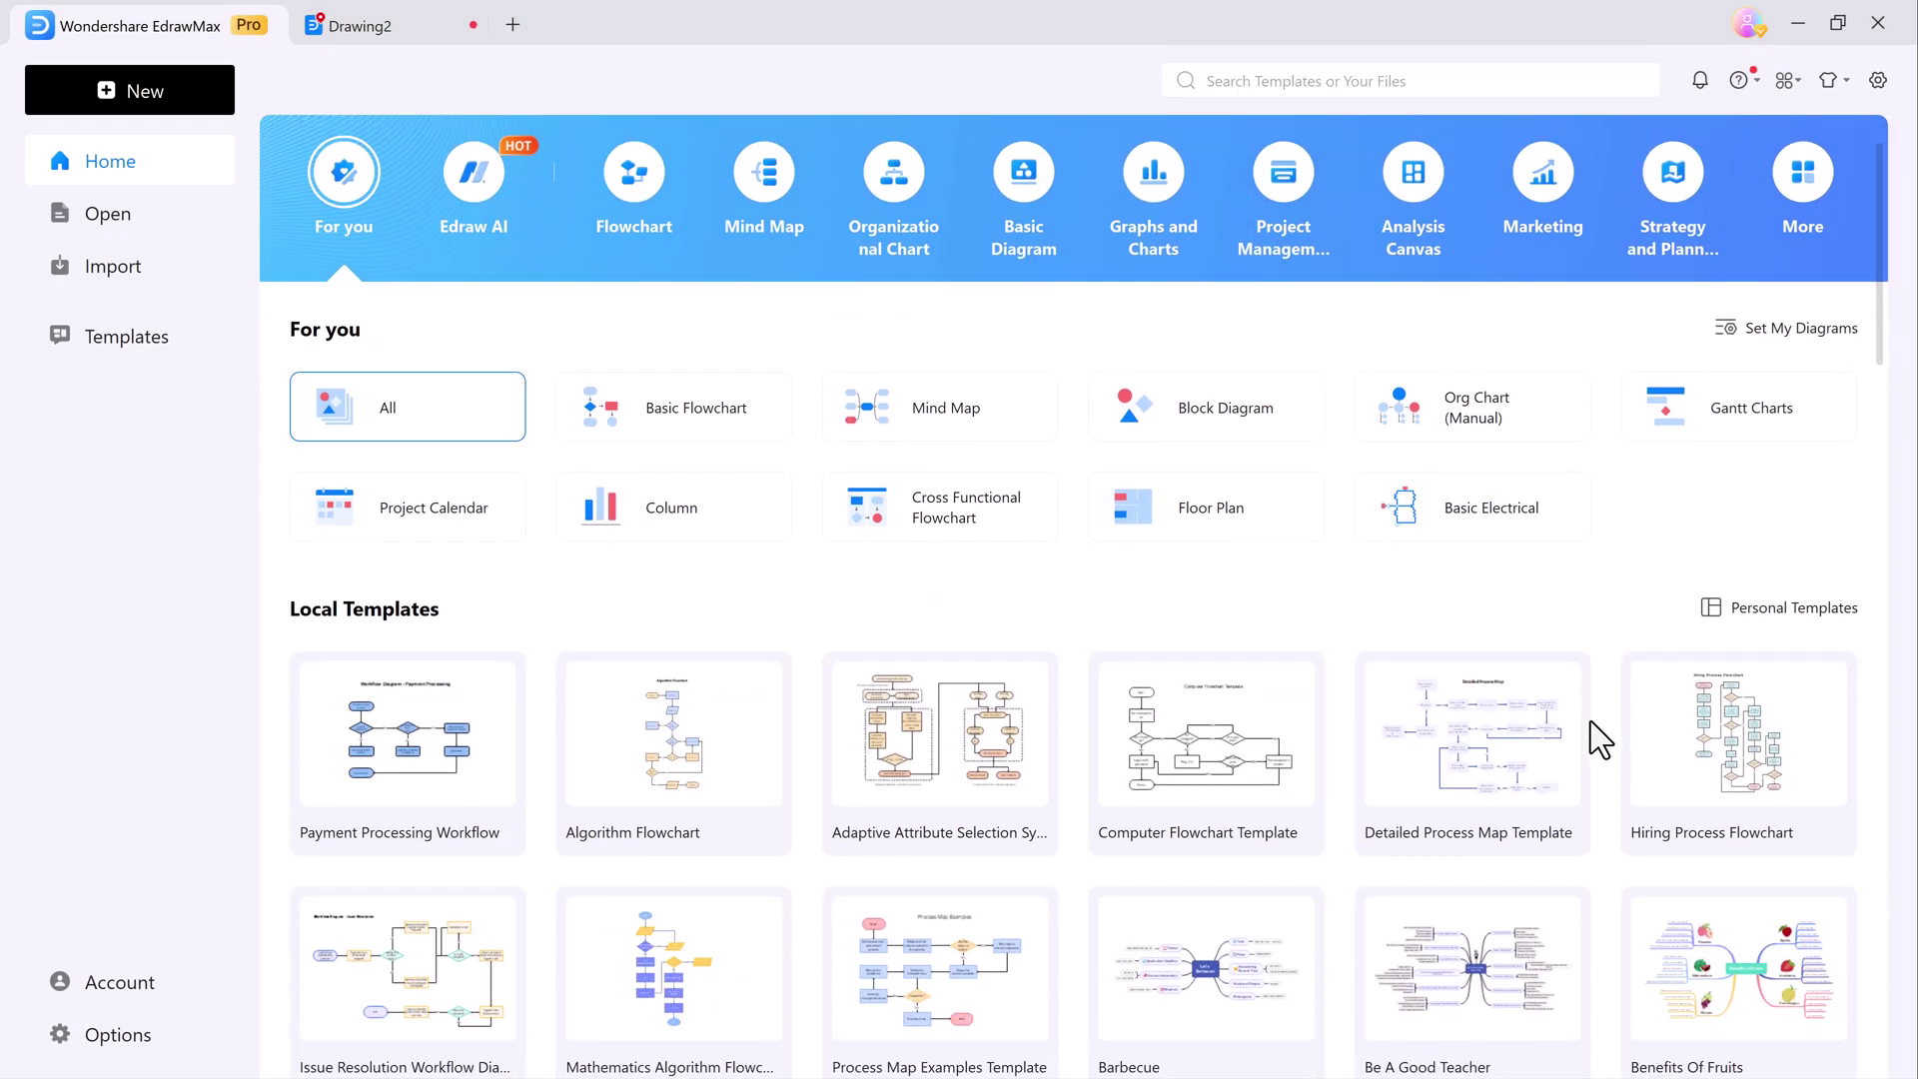
scroll(1590, 721, "down", 1)
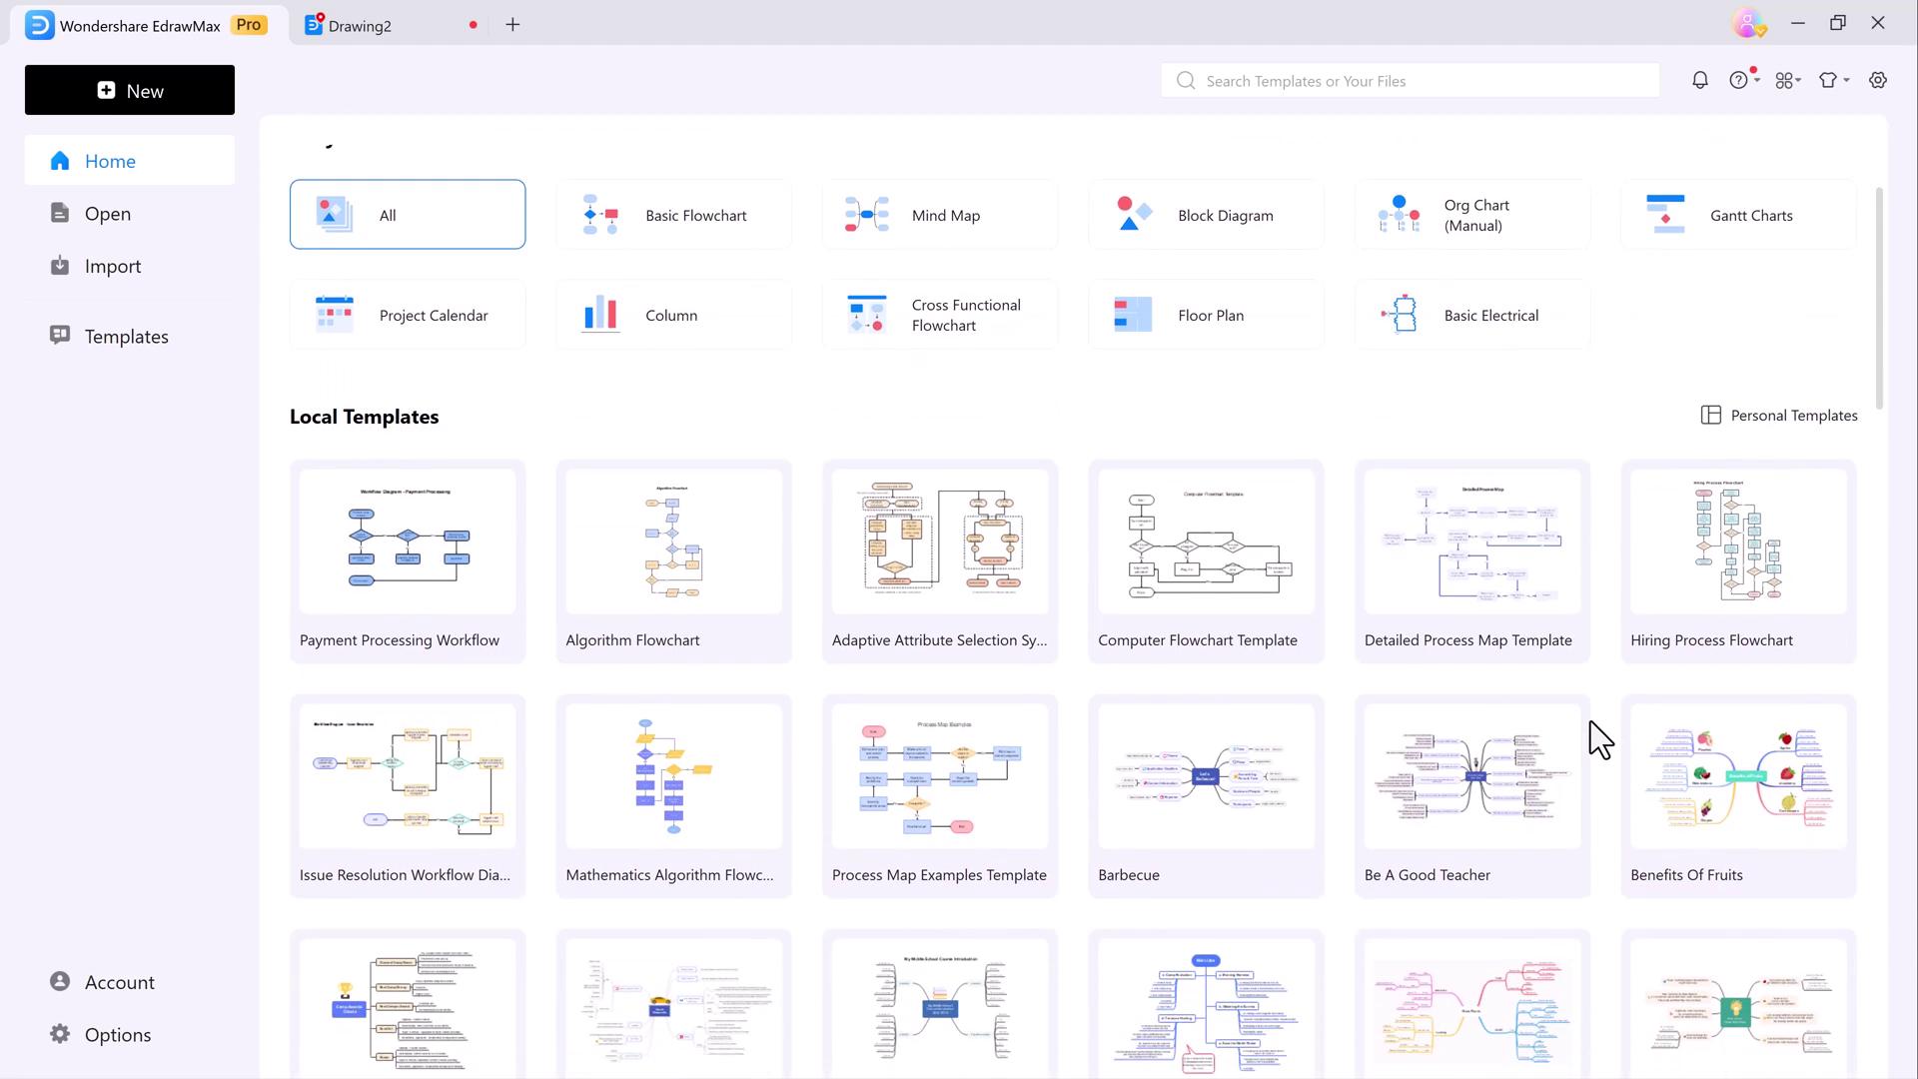
scroll(1590, 721, "down", 4)
scroll(1590, 721, "down", 5)
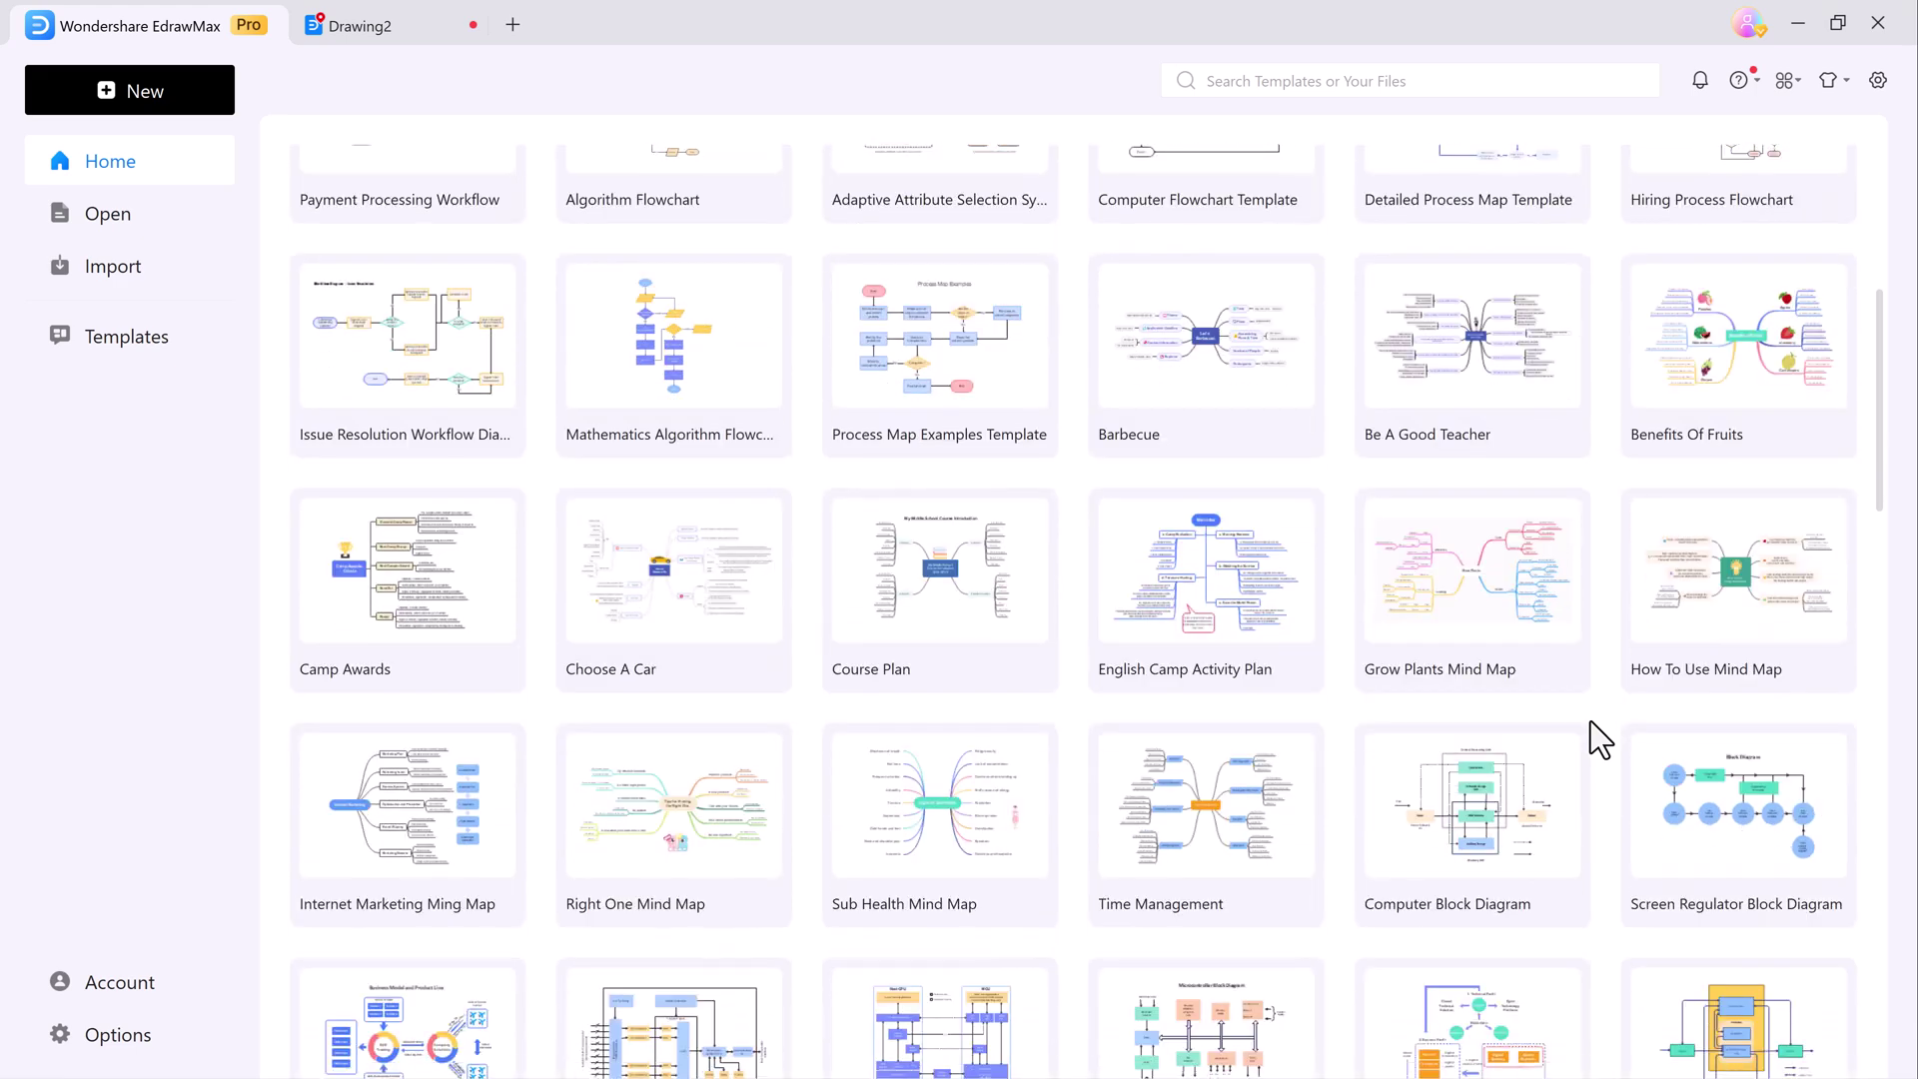
scroll(1591, 721, "down", 2)
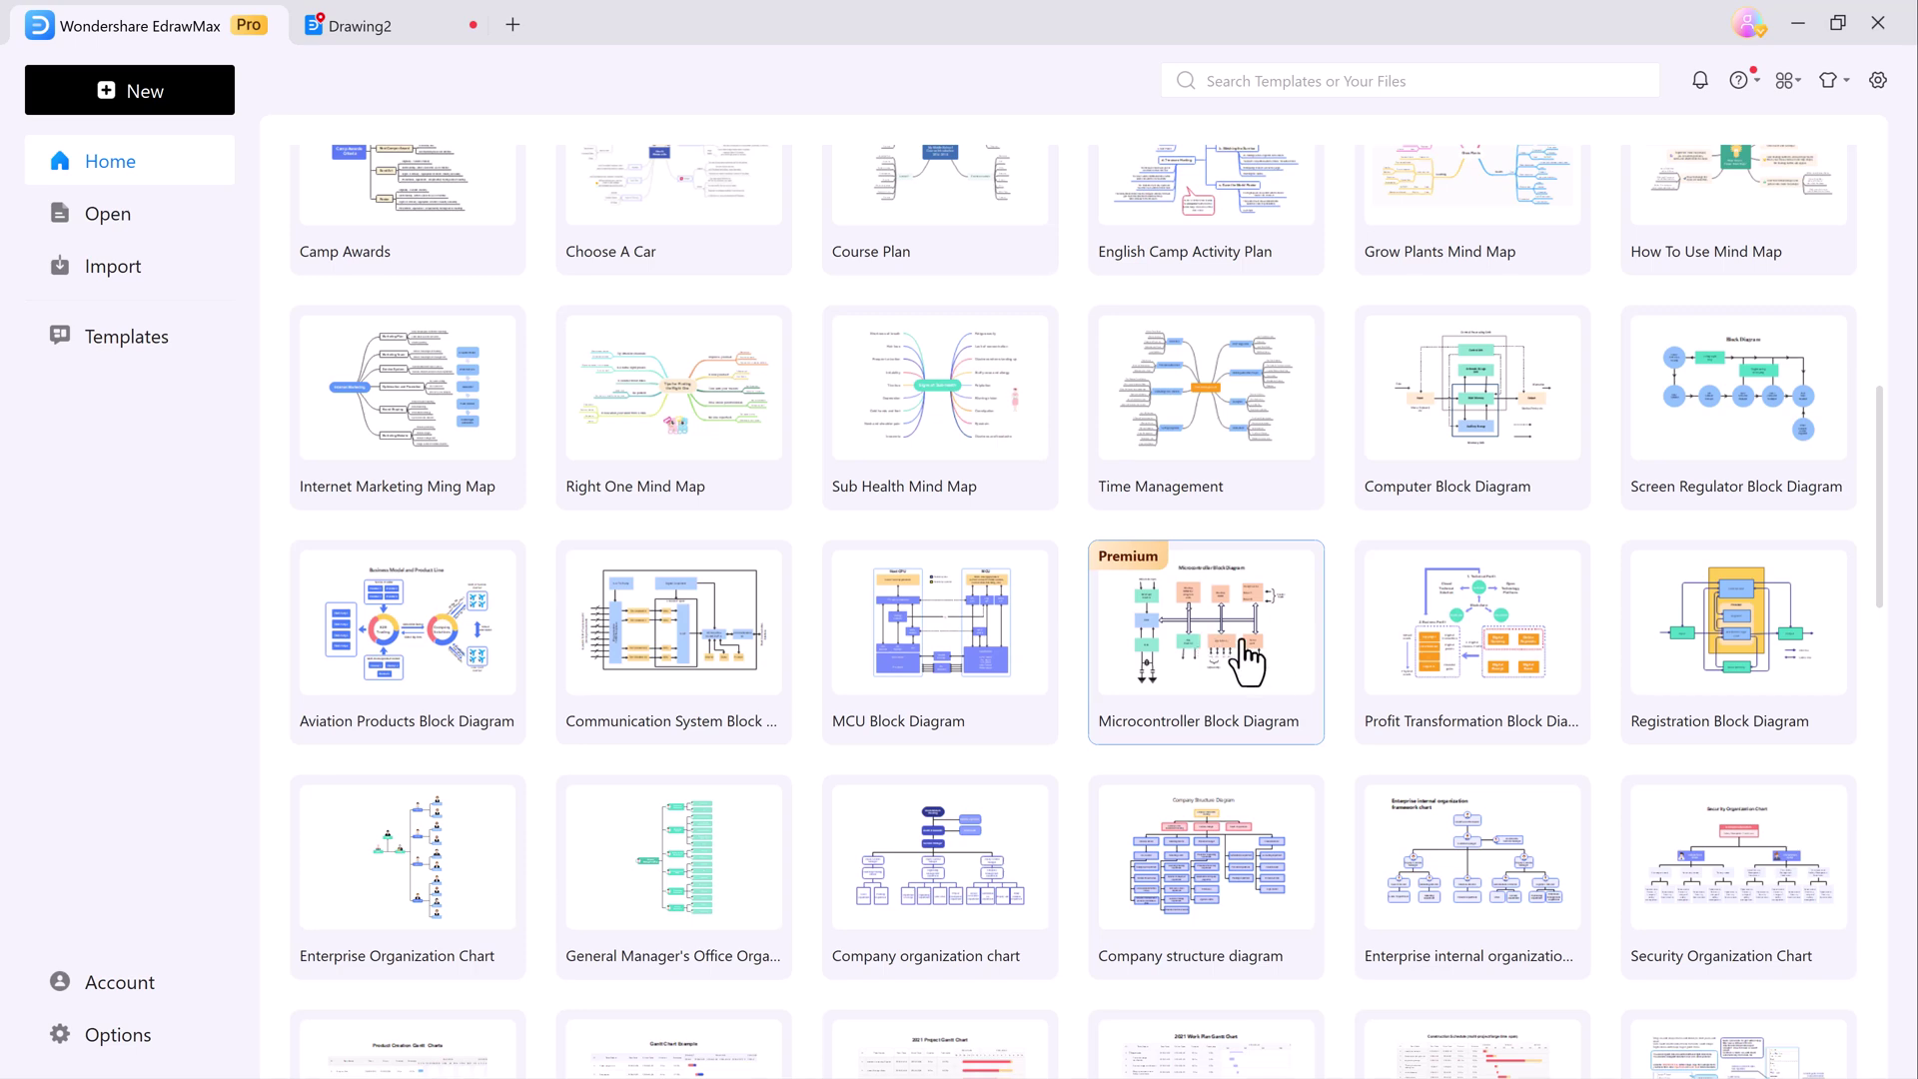
Step: Open the Microcontroller Block Diagram template and inspect its On-chip ROM and Interrupt Control blocks
left_click(1245, 655)
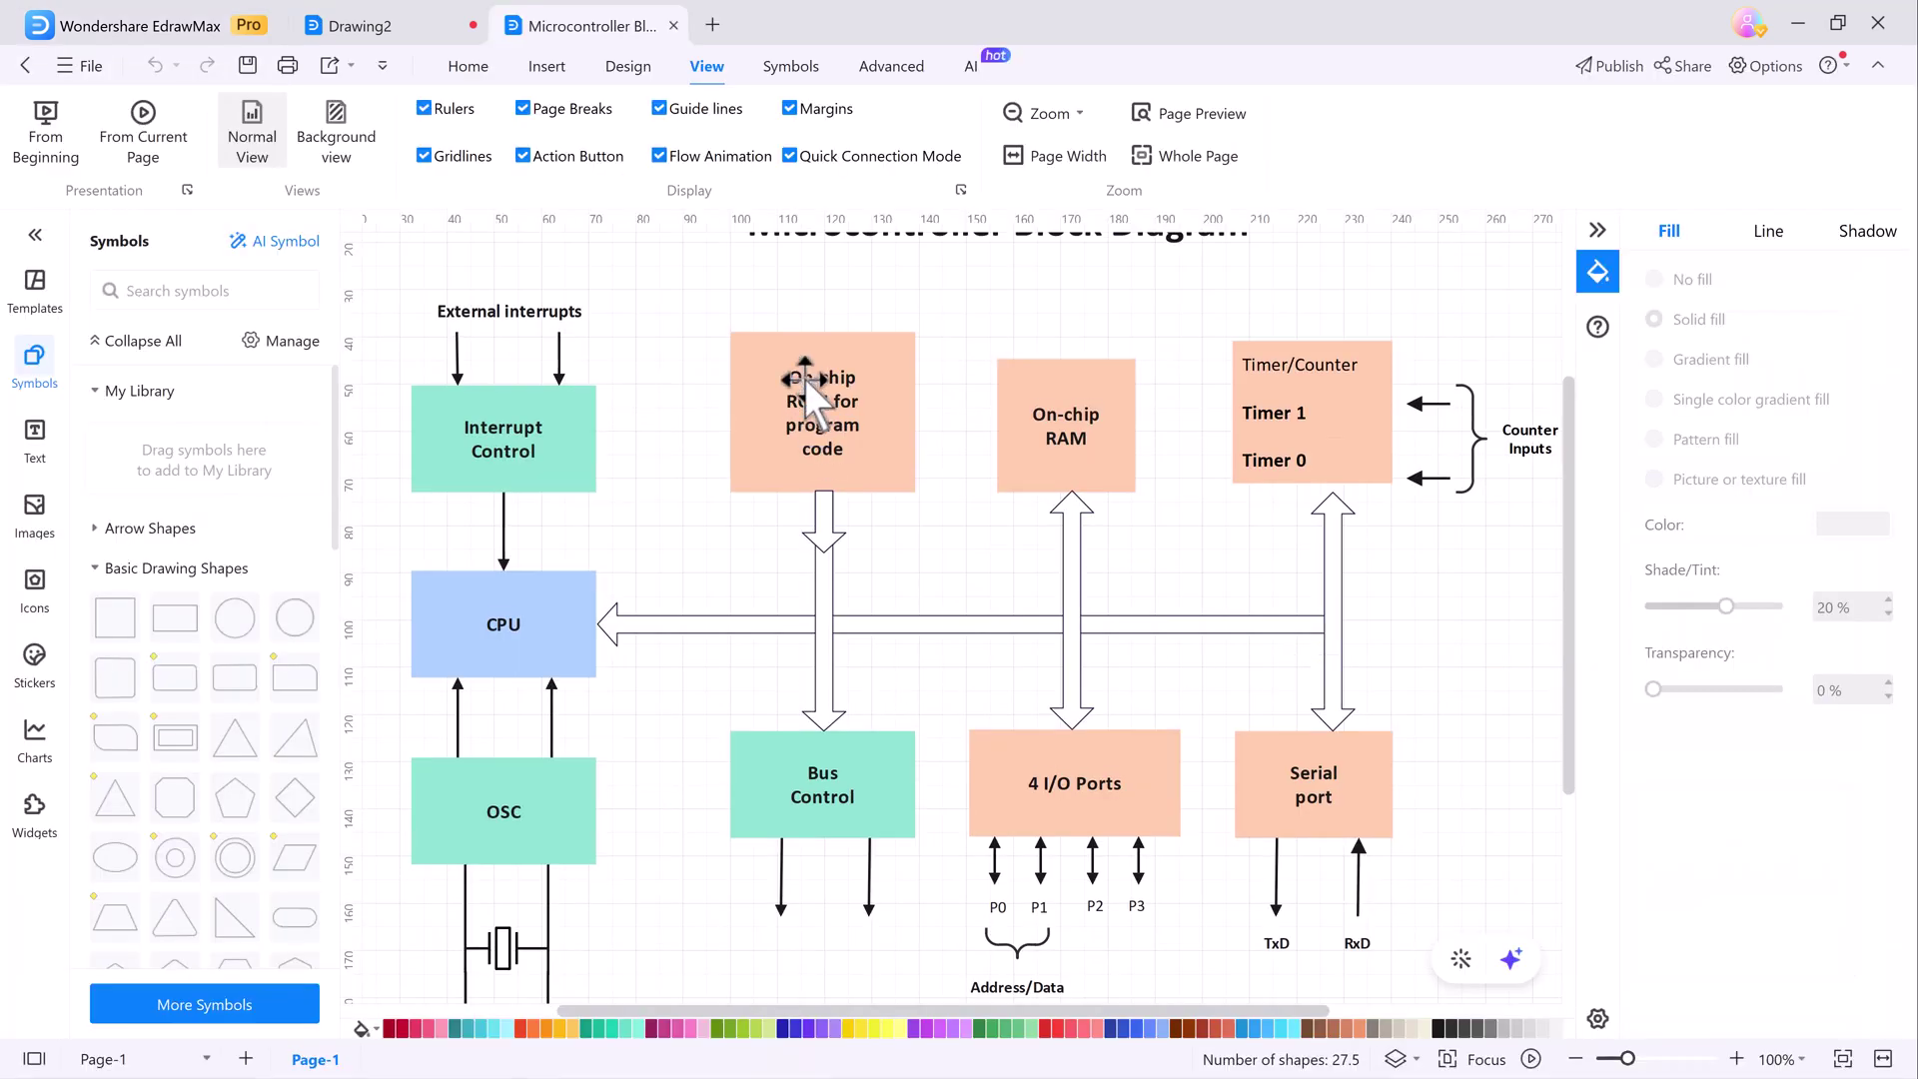
left_click(811, 410)
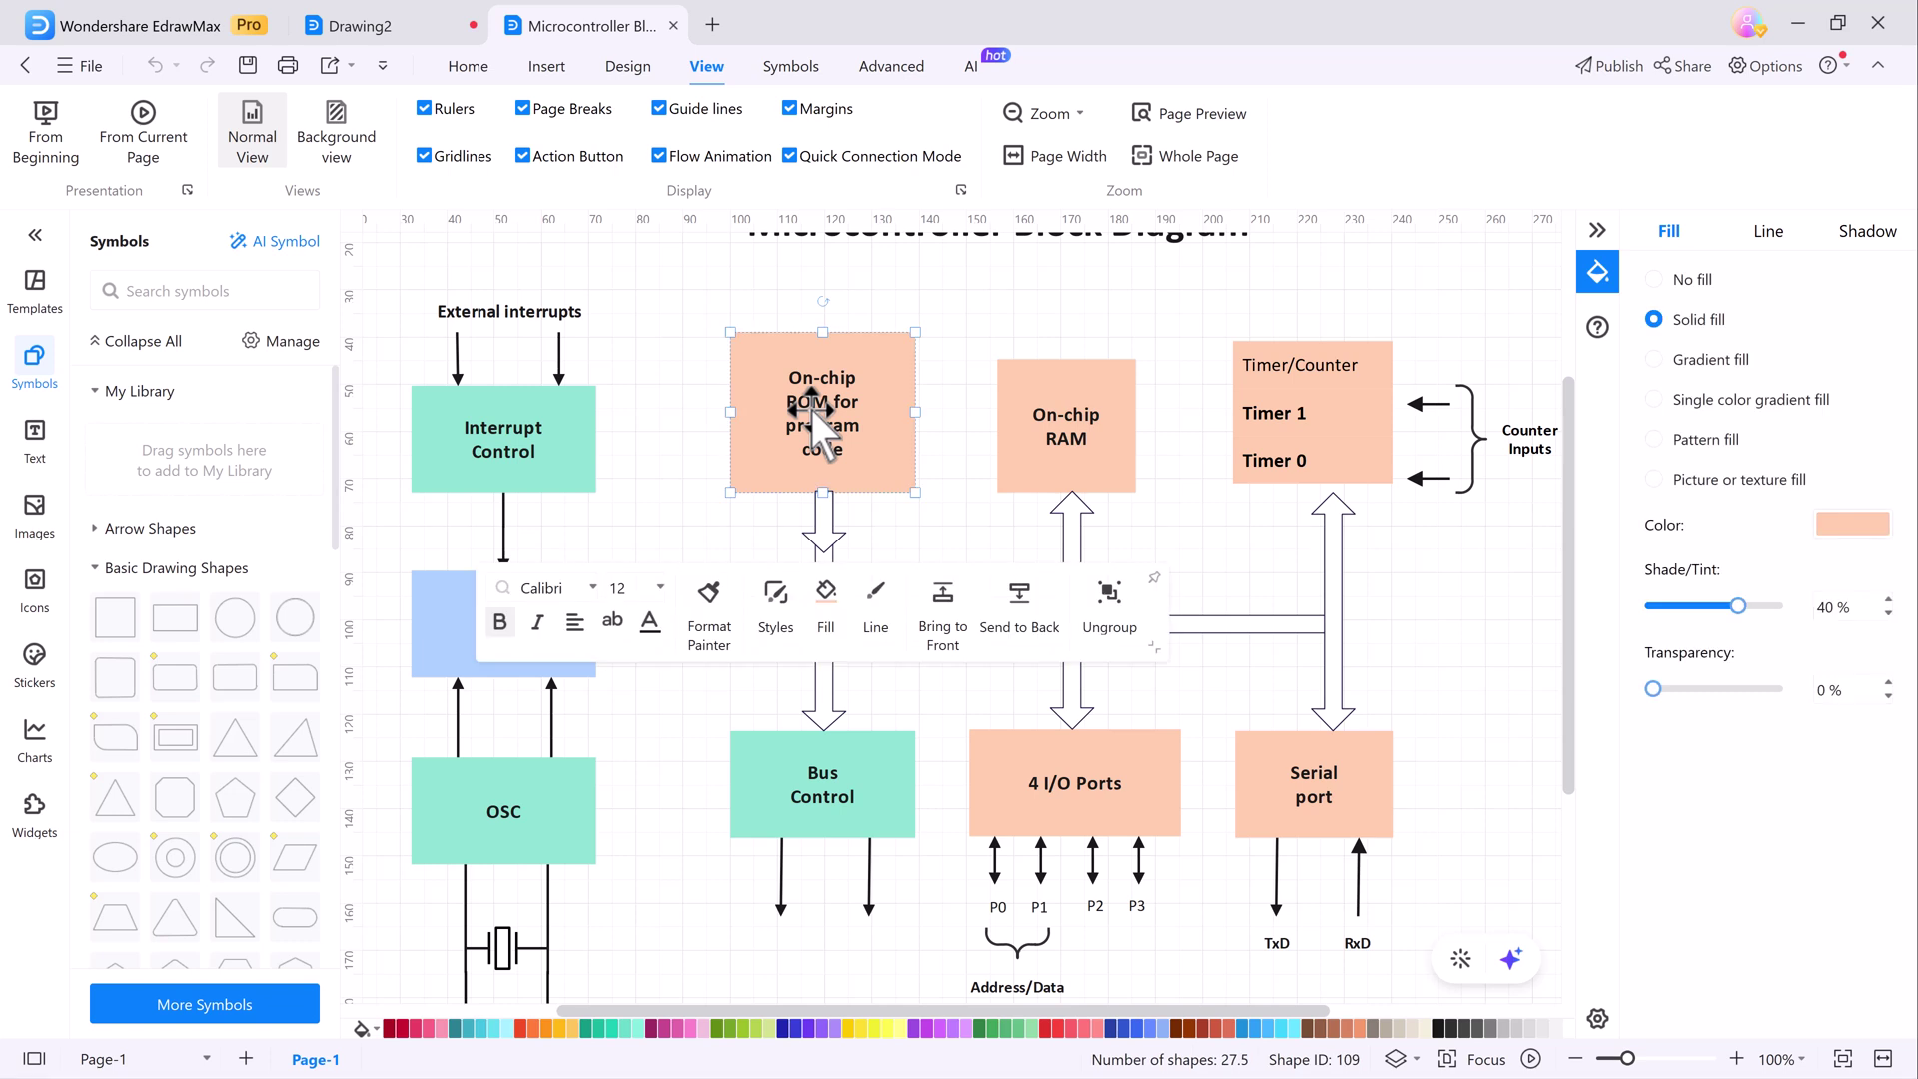
left_click(543, 457)
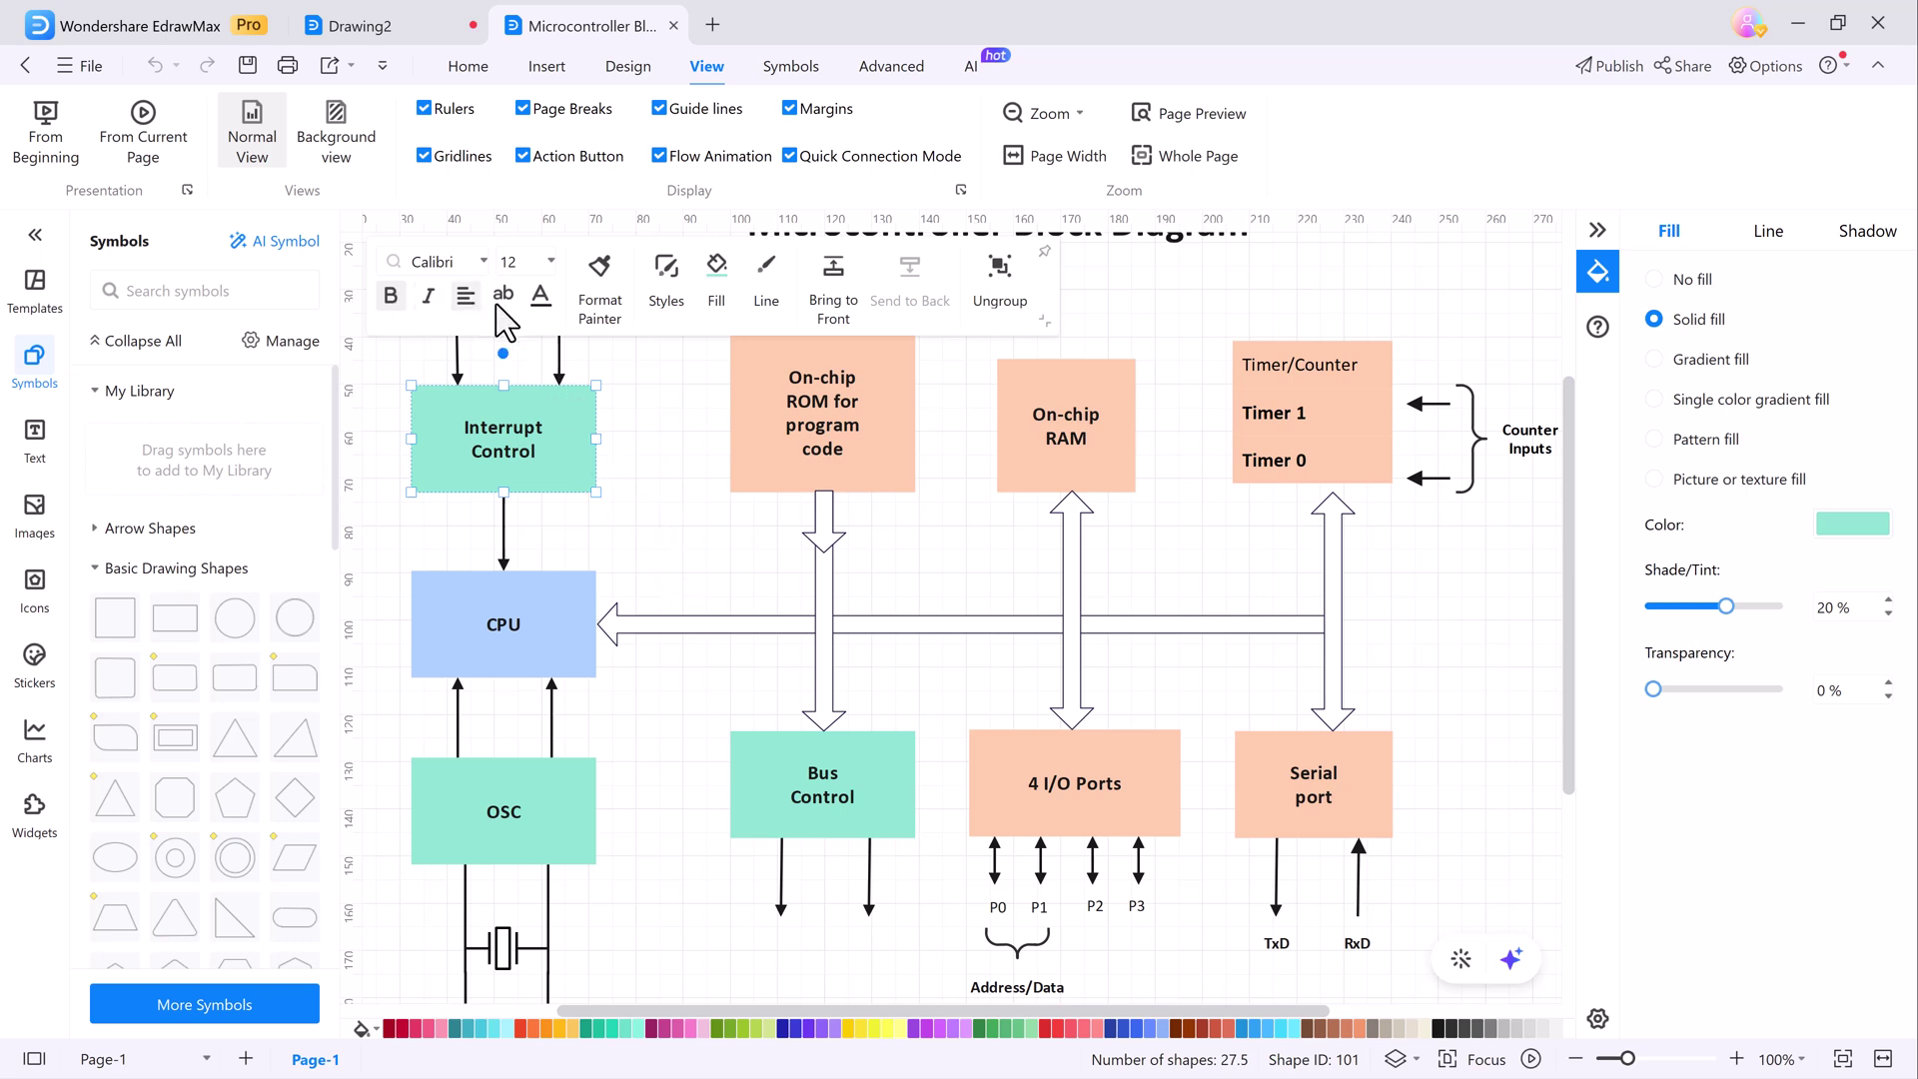
left_click(650, 508)
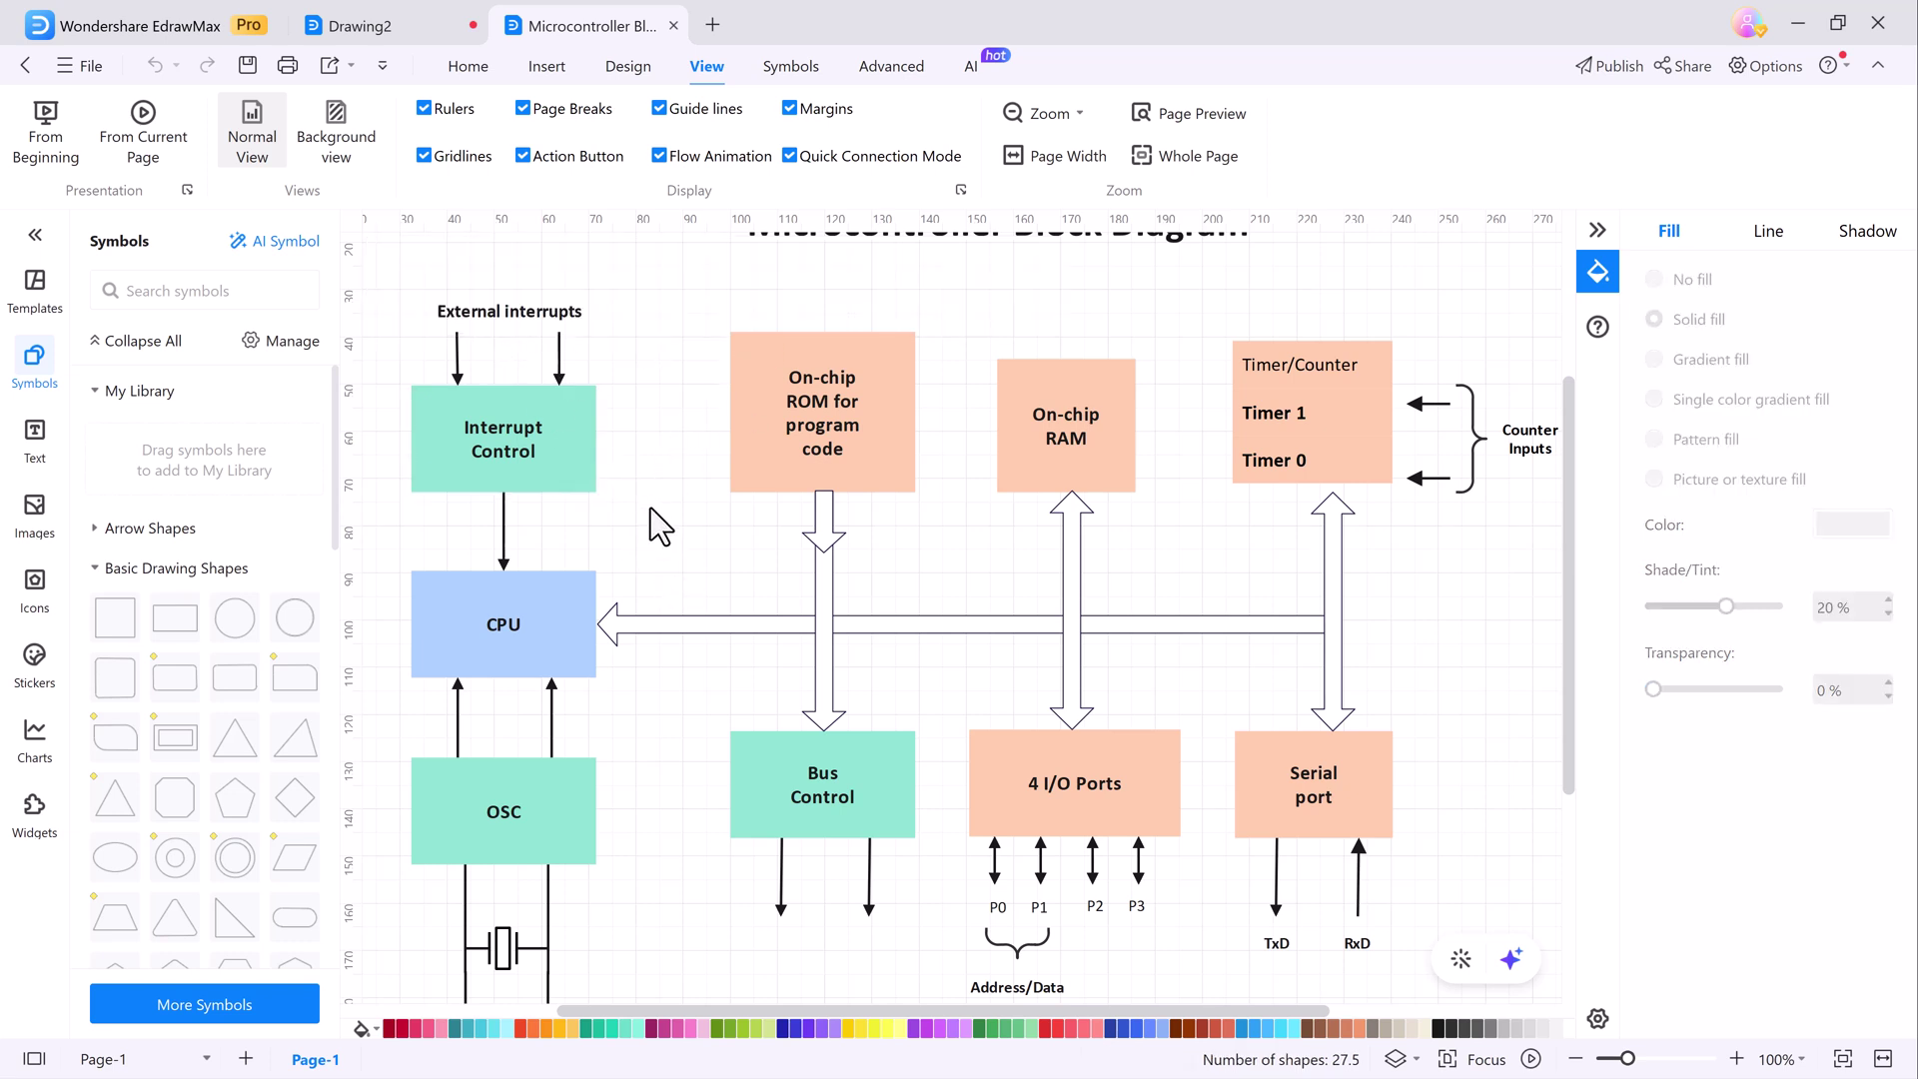
scroll(650, 507, "down", 4)
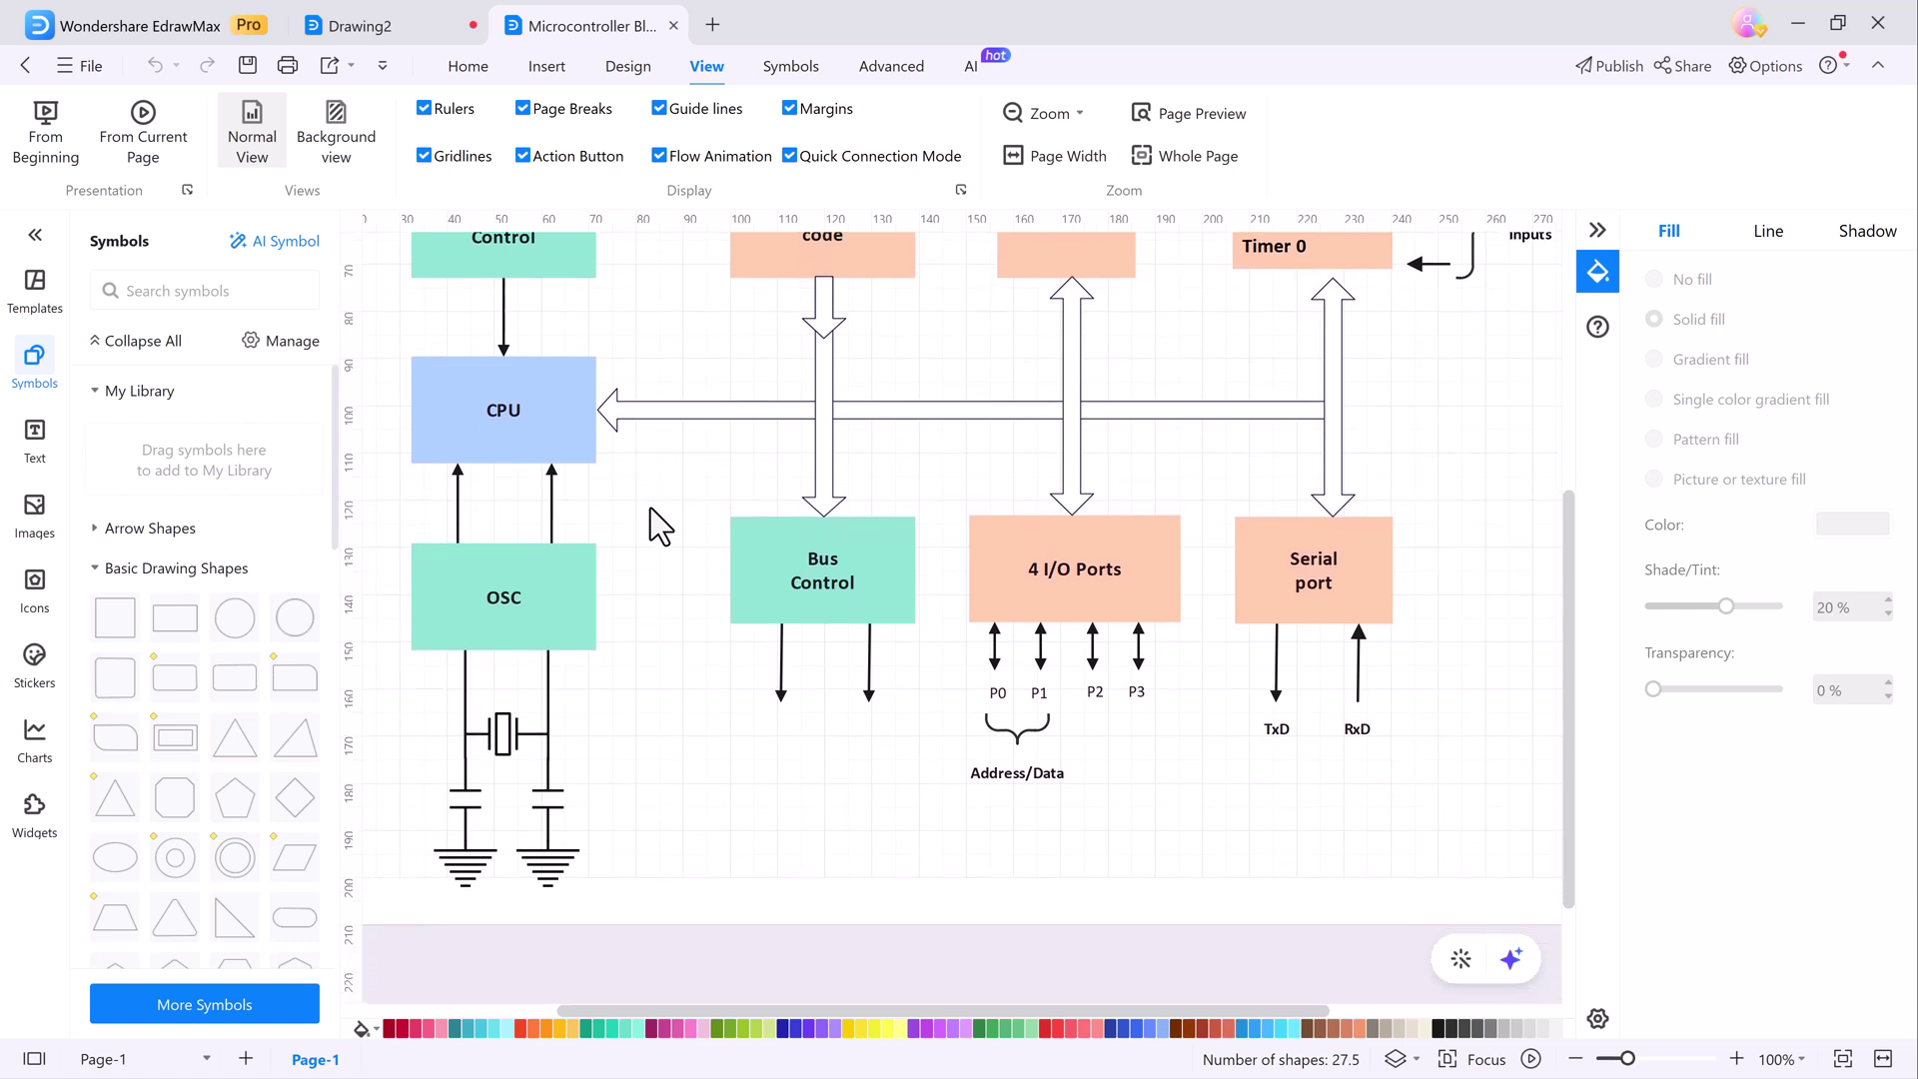
scroll(650, 508, "up", 5)
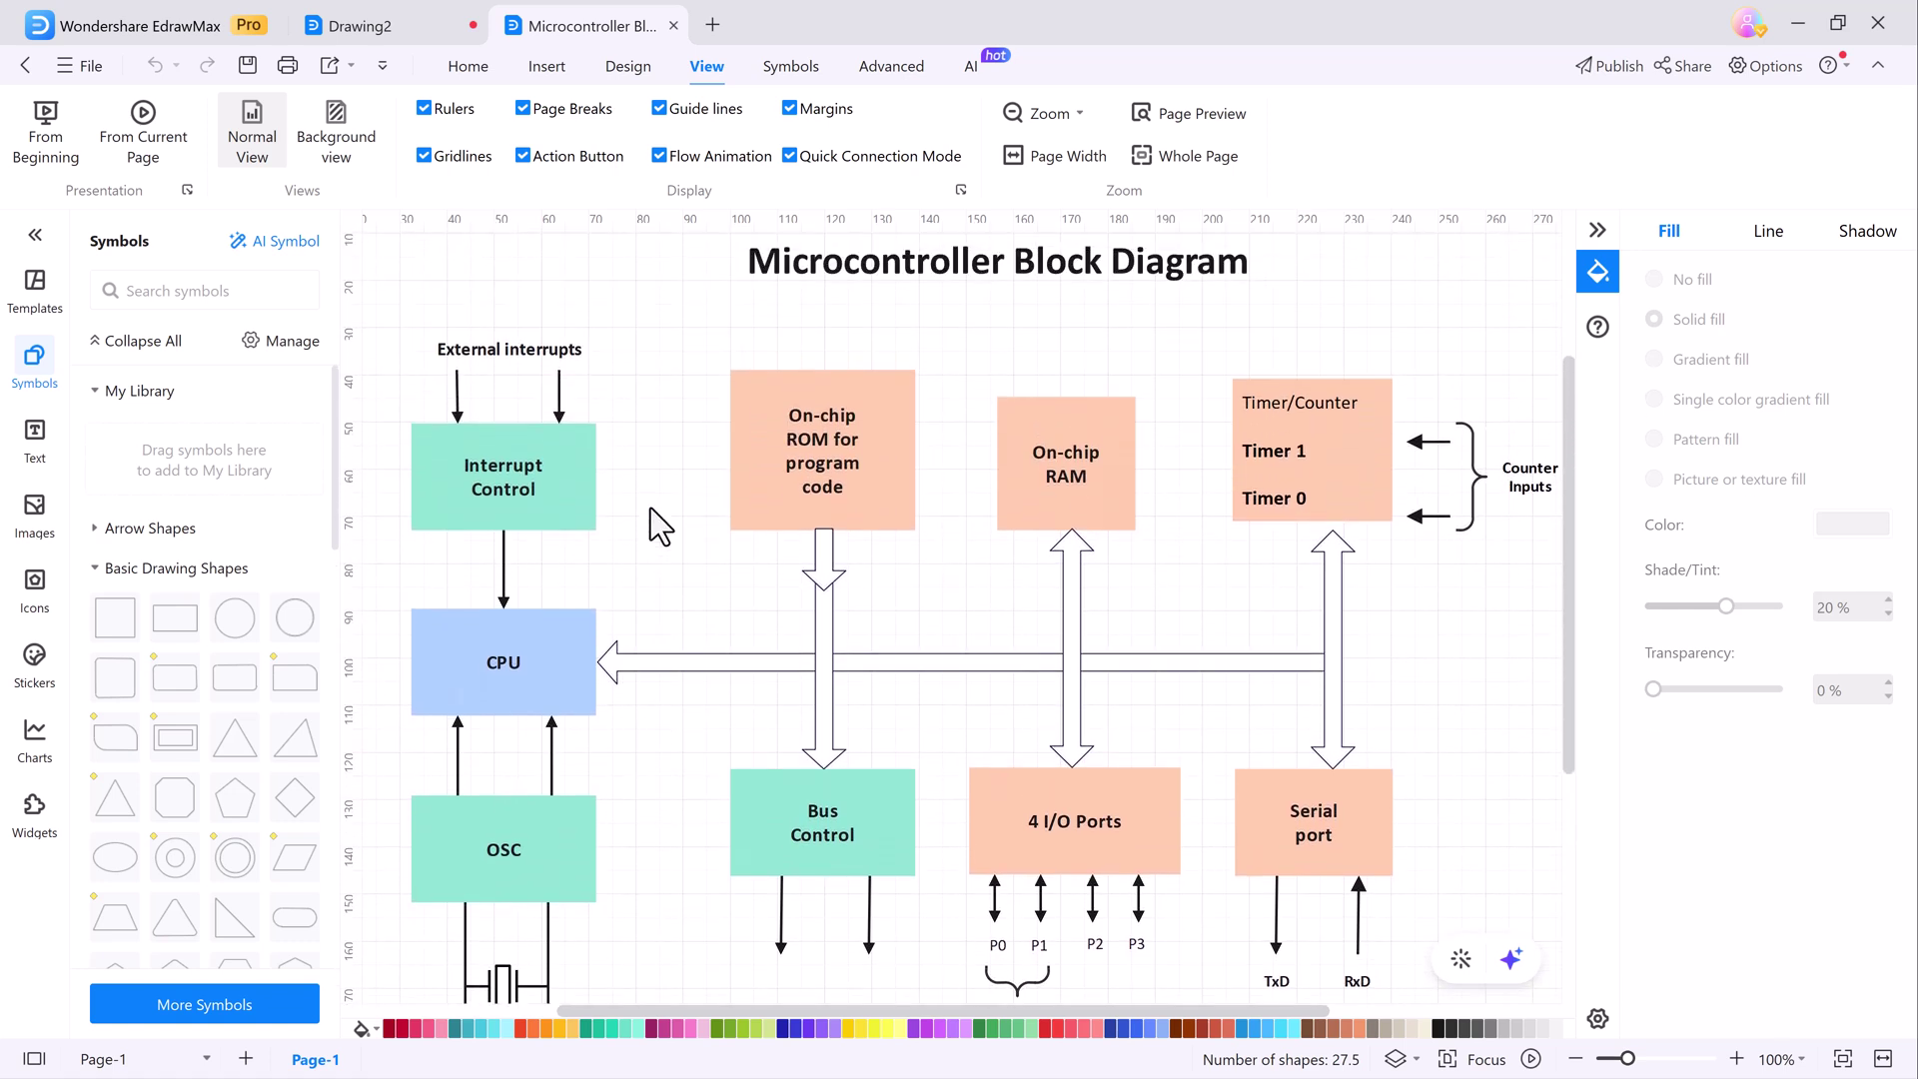
Step: Back on Home, scroll the gallery to the Gantt templates, then show the Edraw AI category
left_click(207, 39)
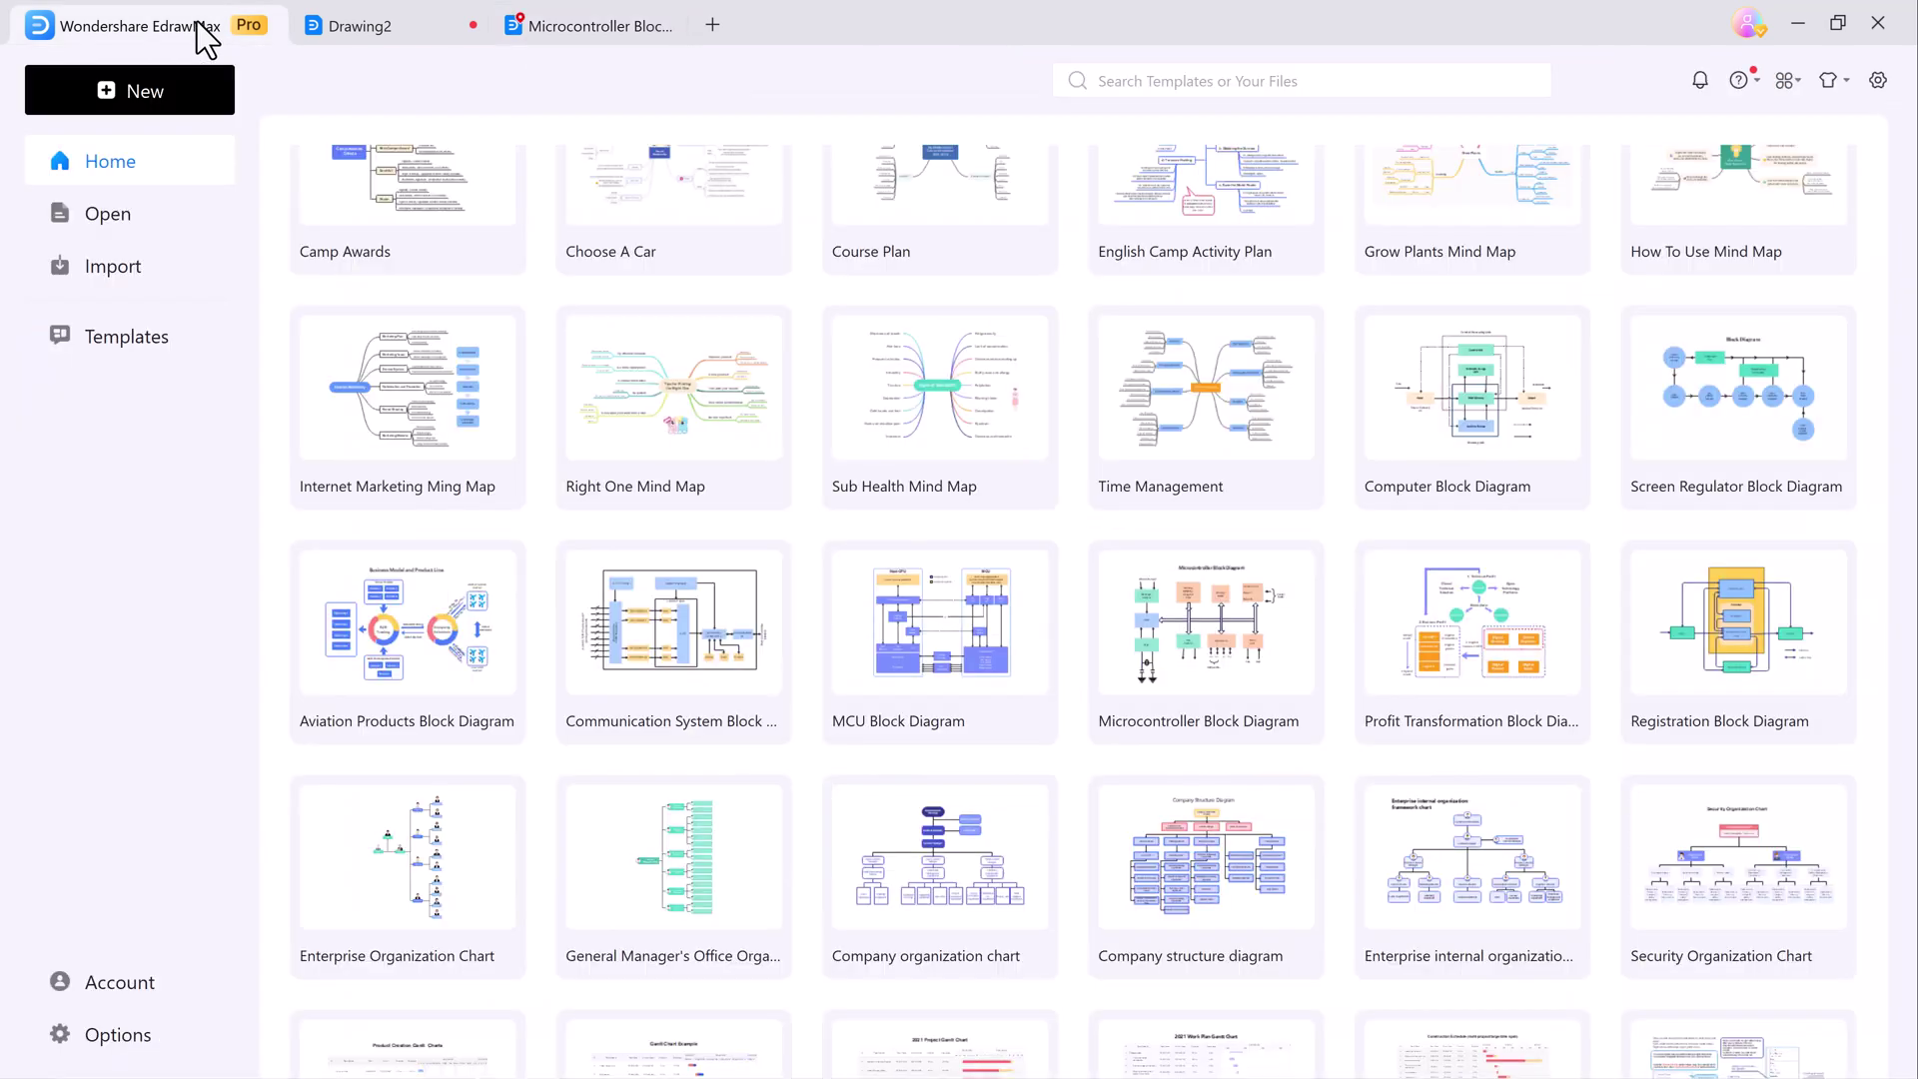
scroll(817, 734, "down", 2)
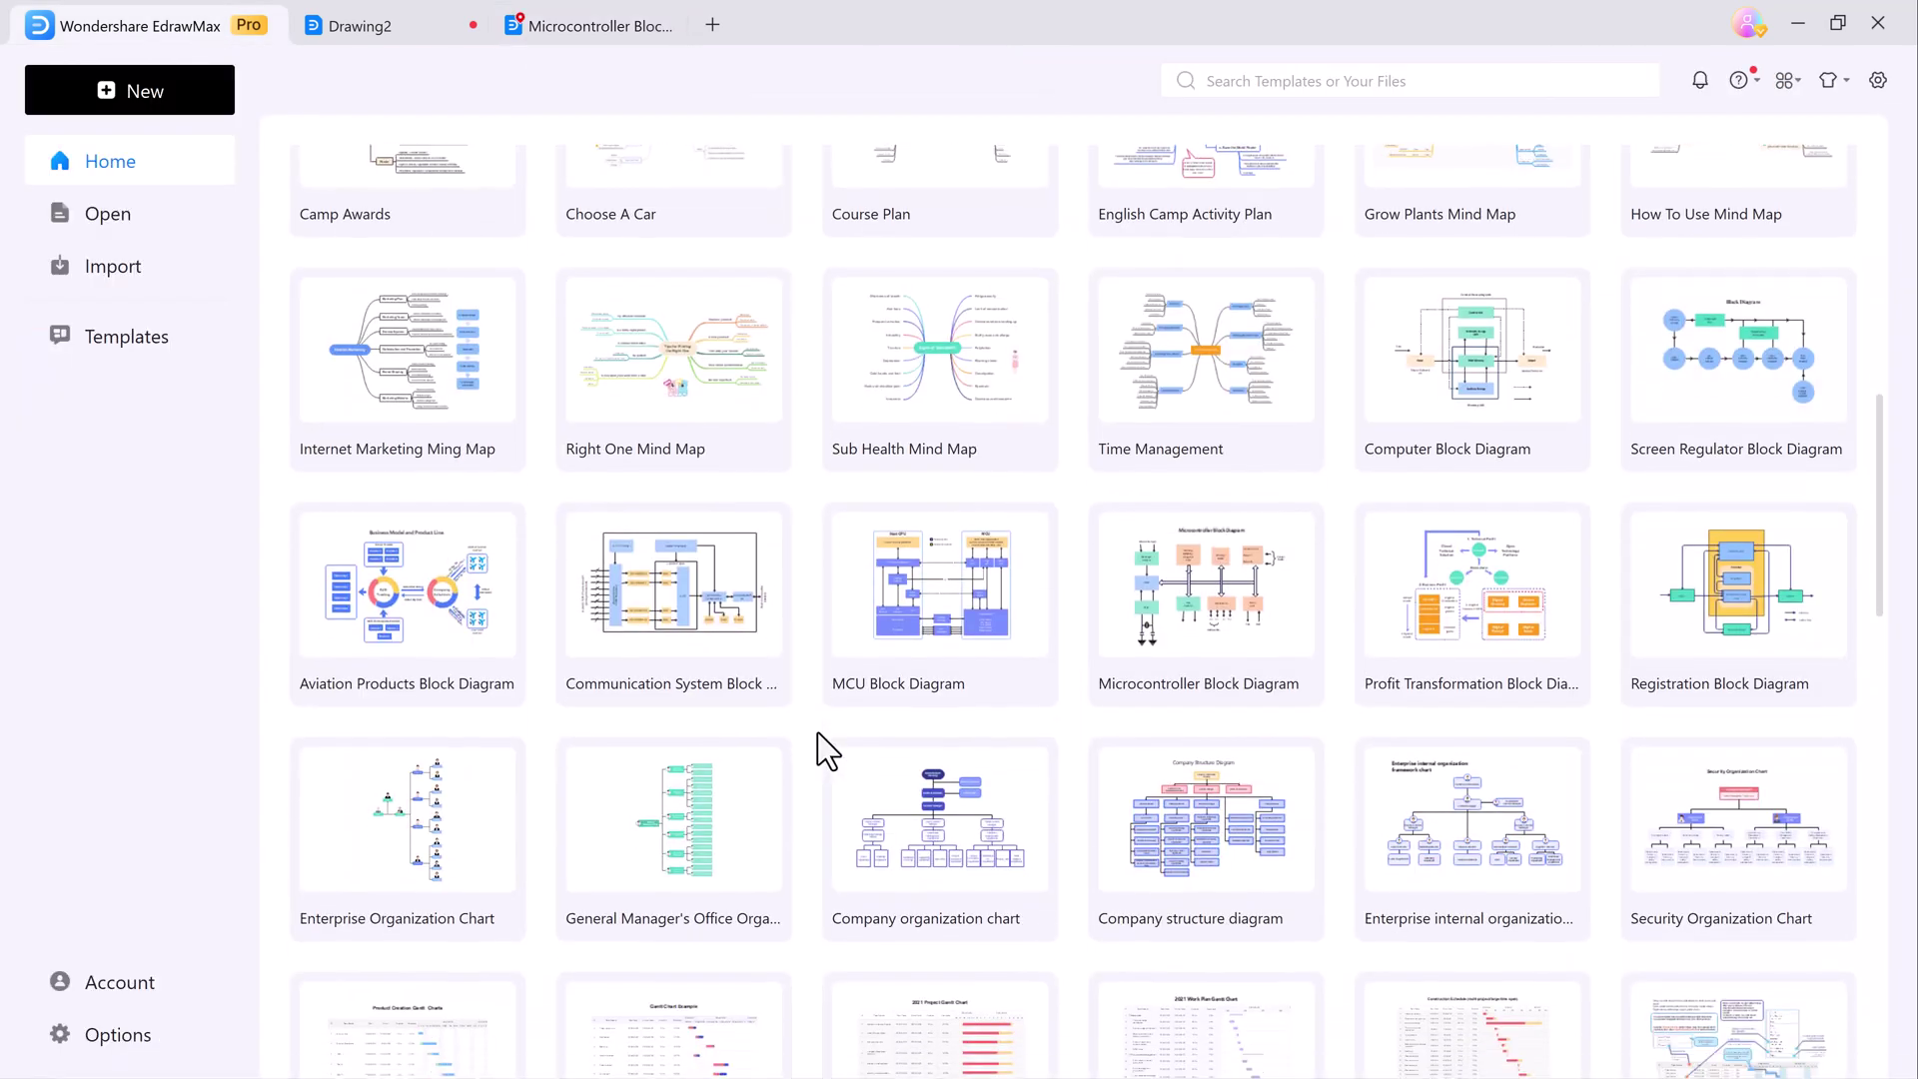
scroll(817, 733, "down", 3)
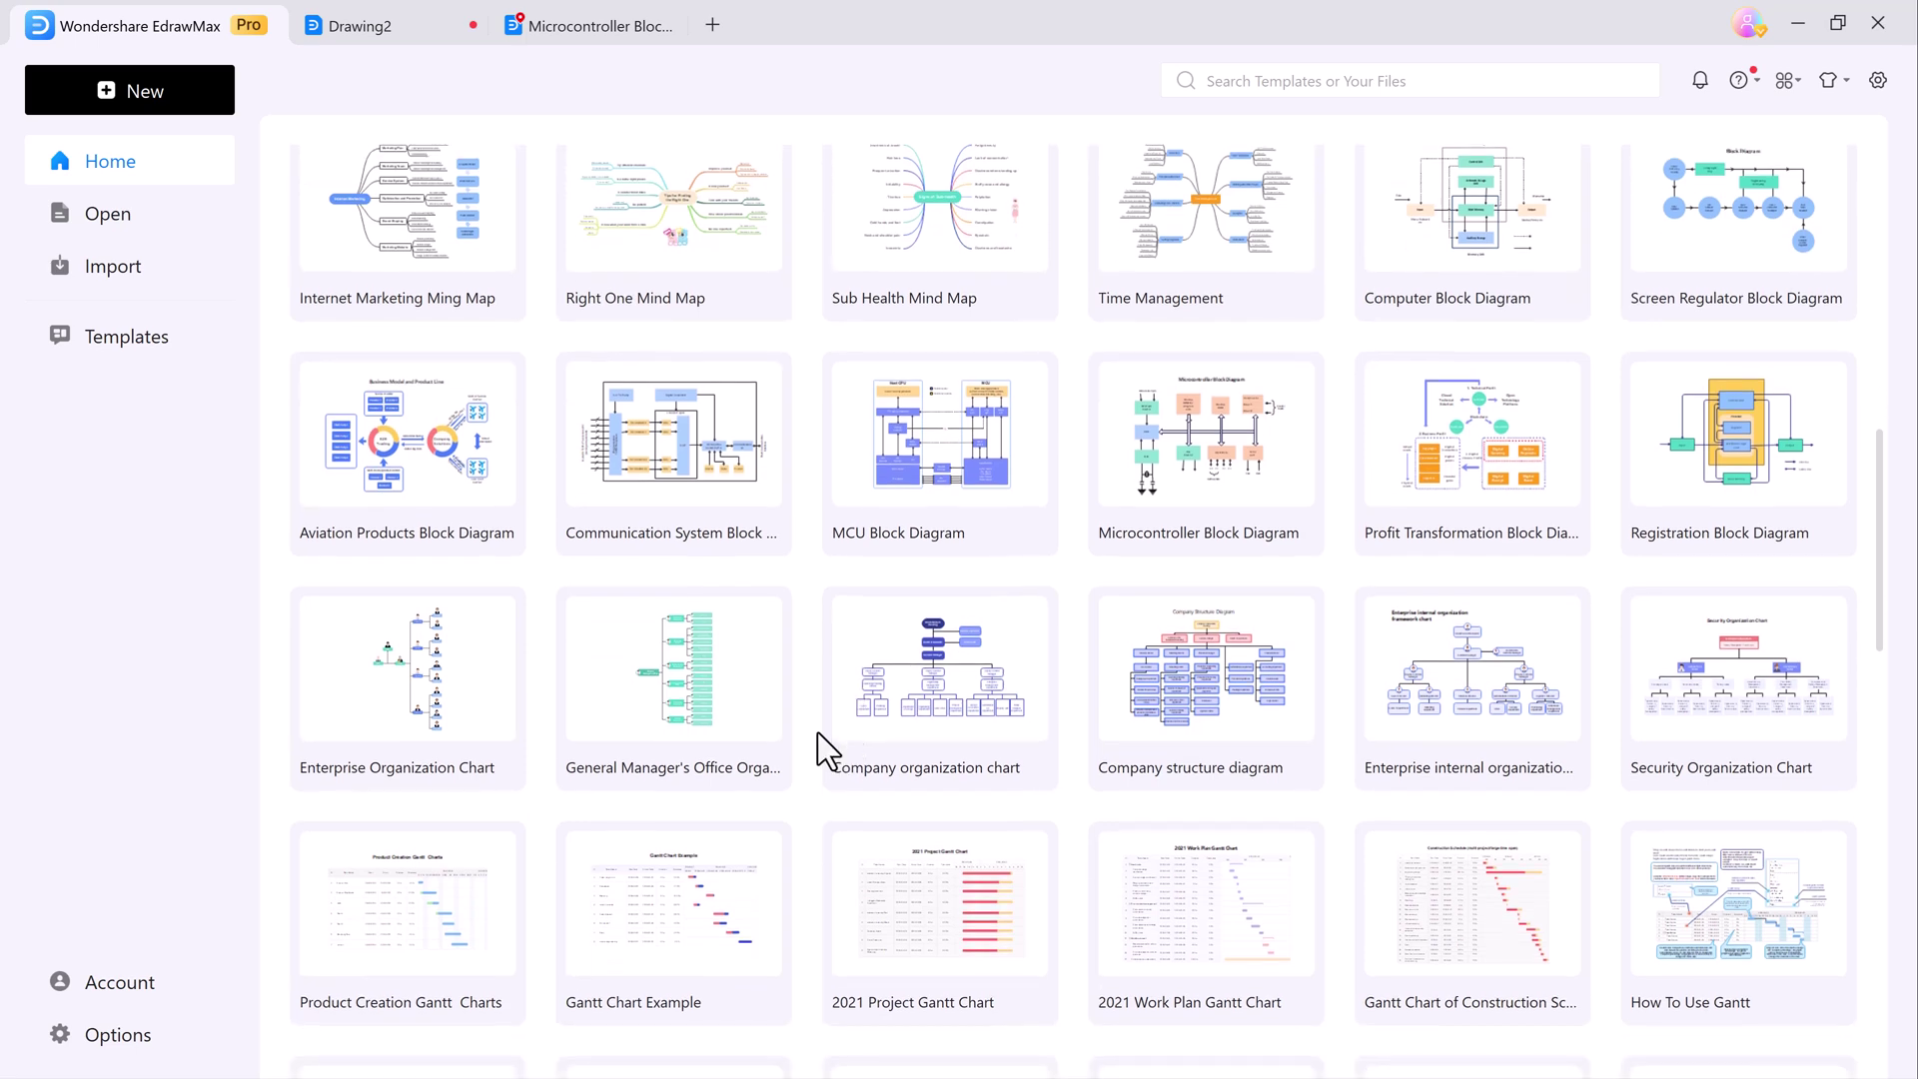
scroll(817, 733, "down", 3)
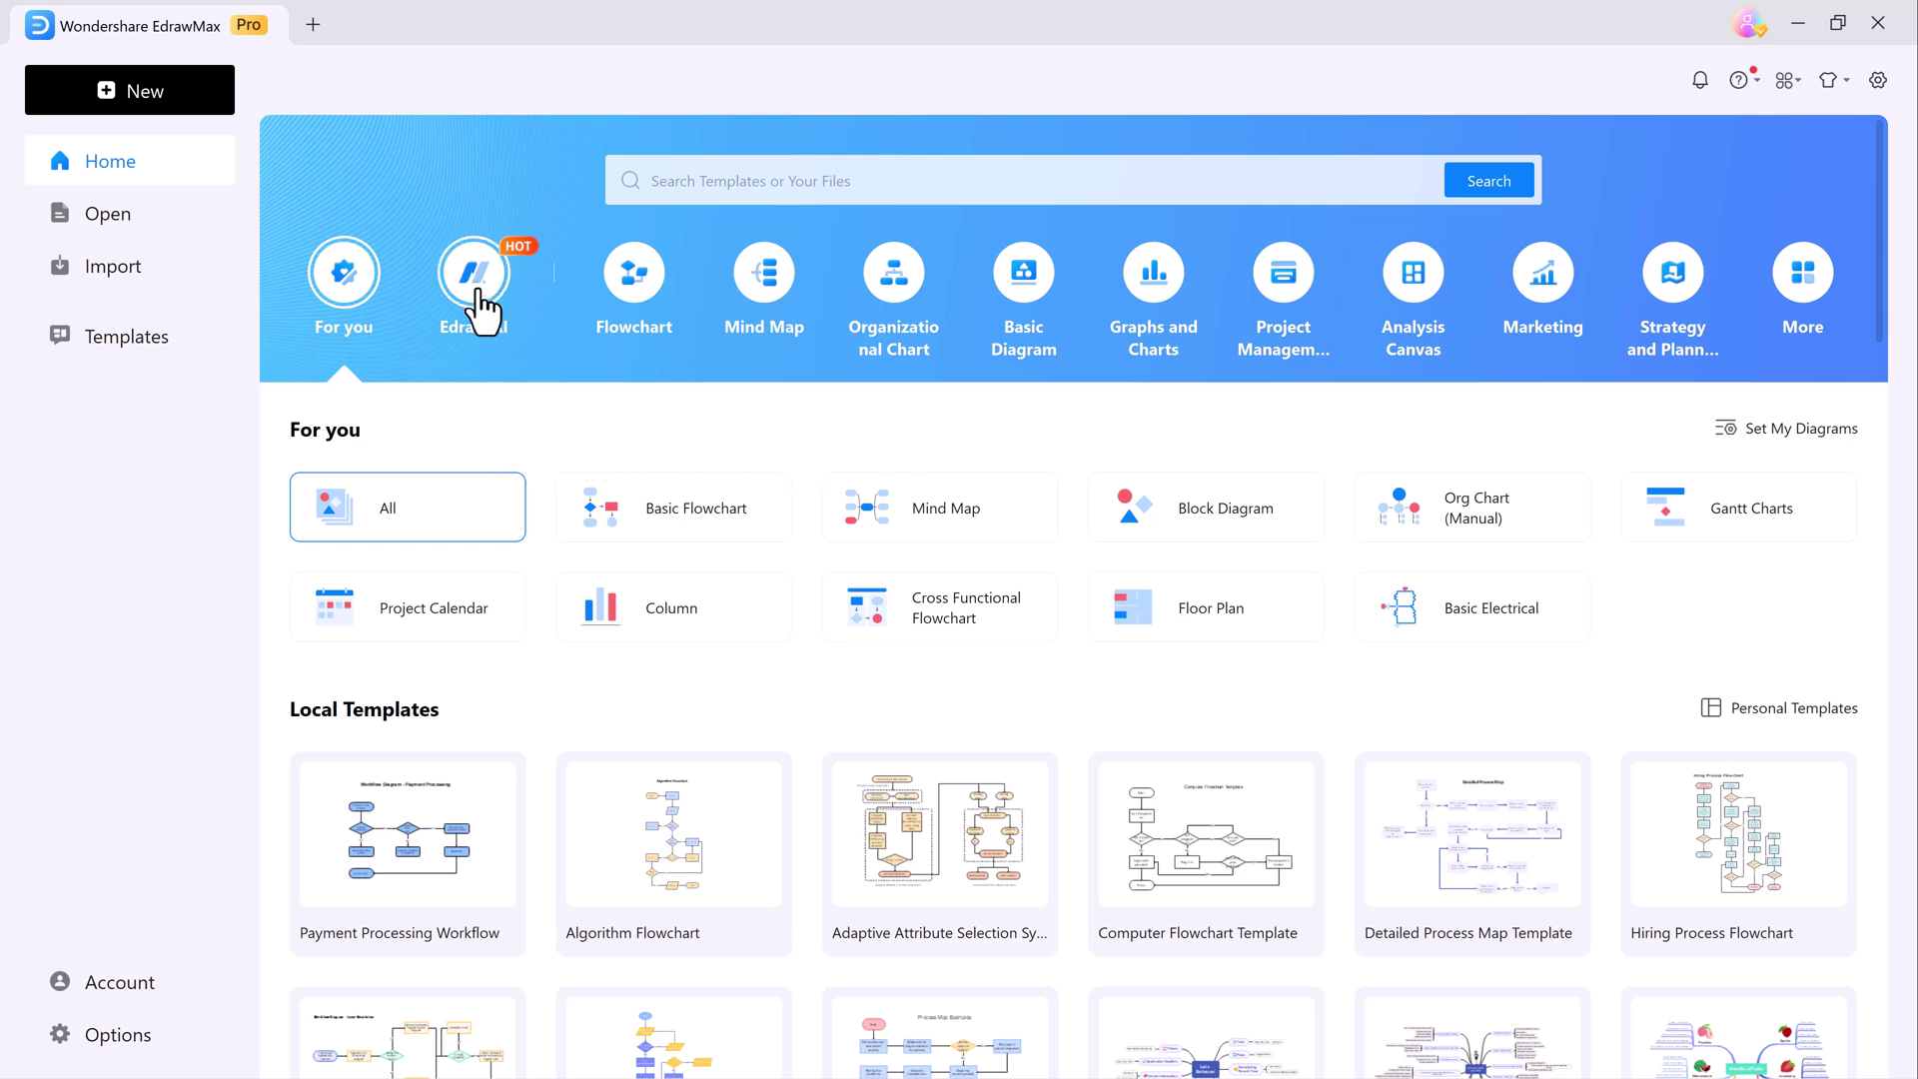
left_click(477, 292)
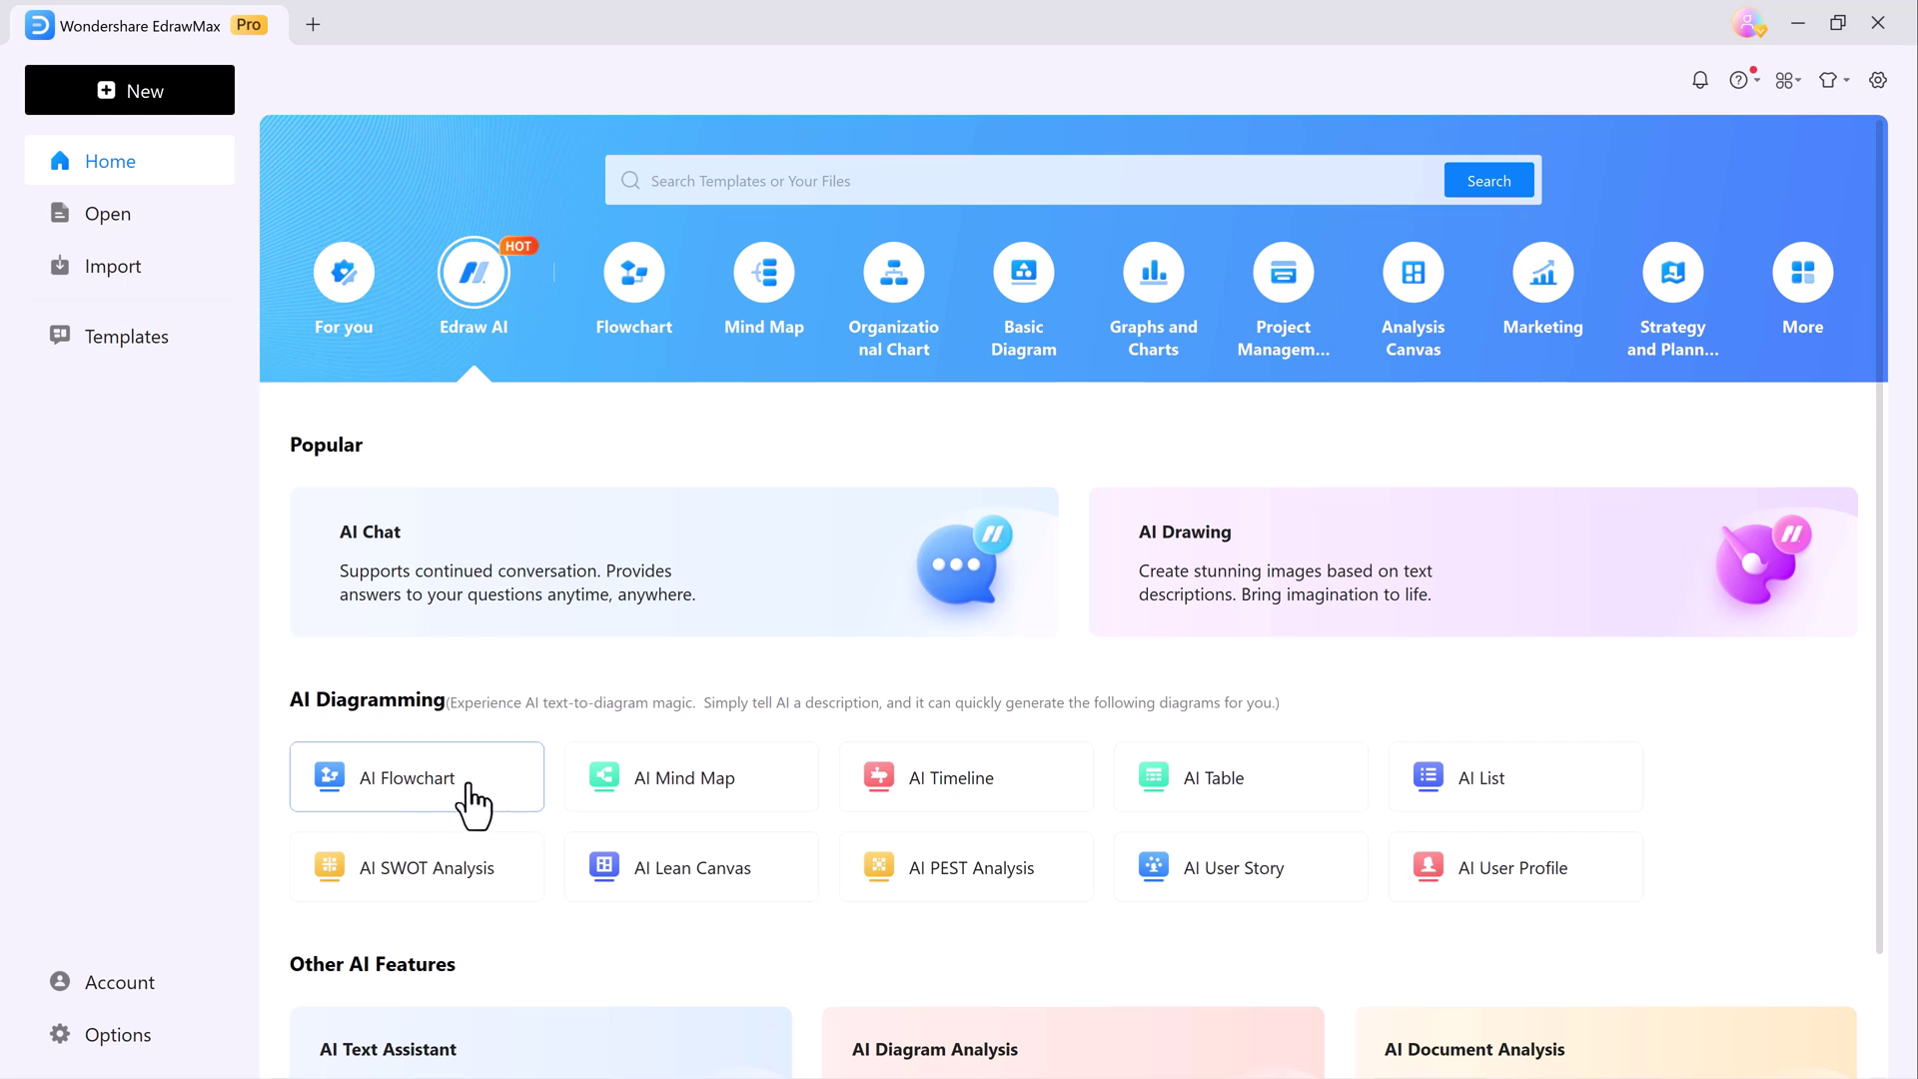
Step: Generate an AI flowchart from 'customer submits a support request via email, chator phone'
left_click(474, 804)
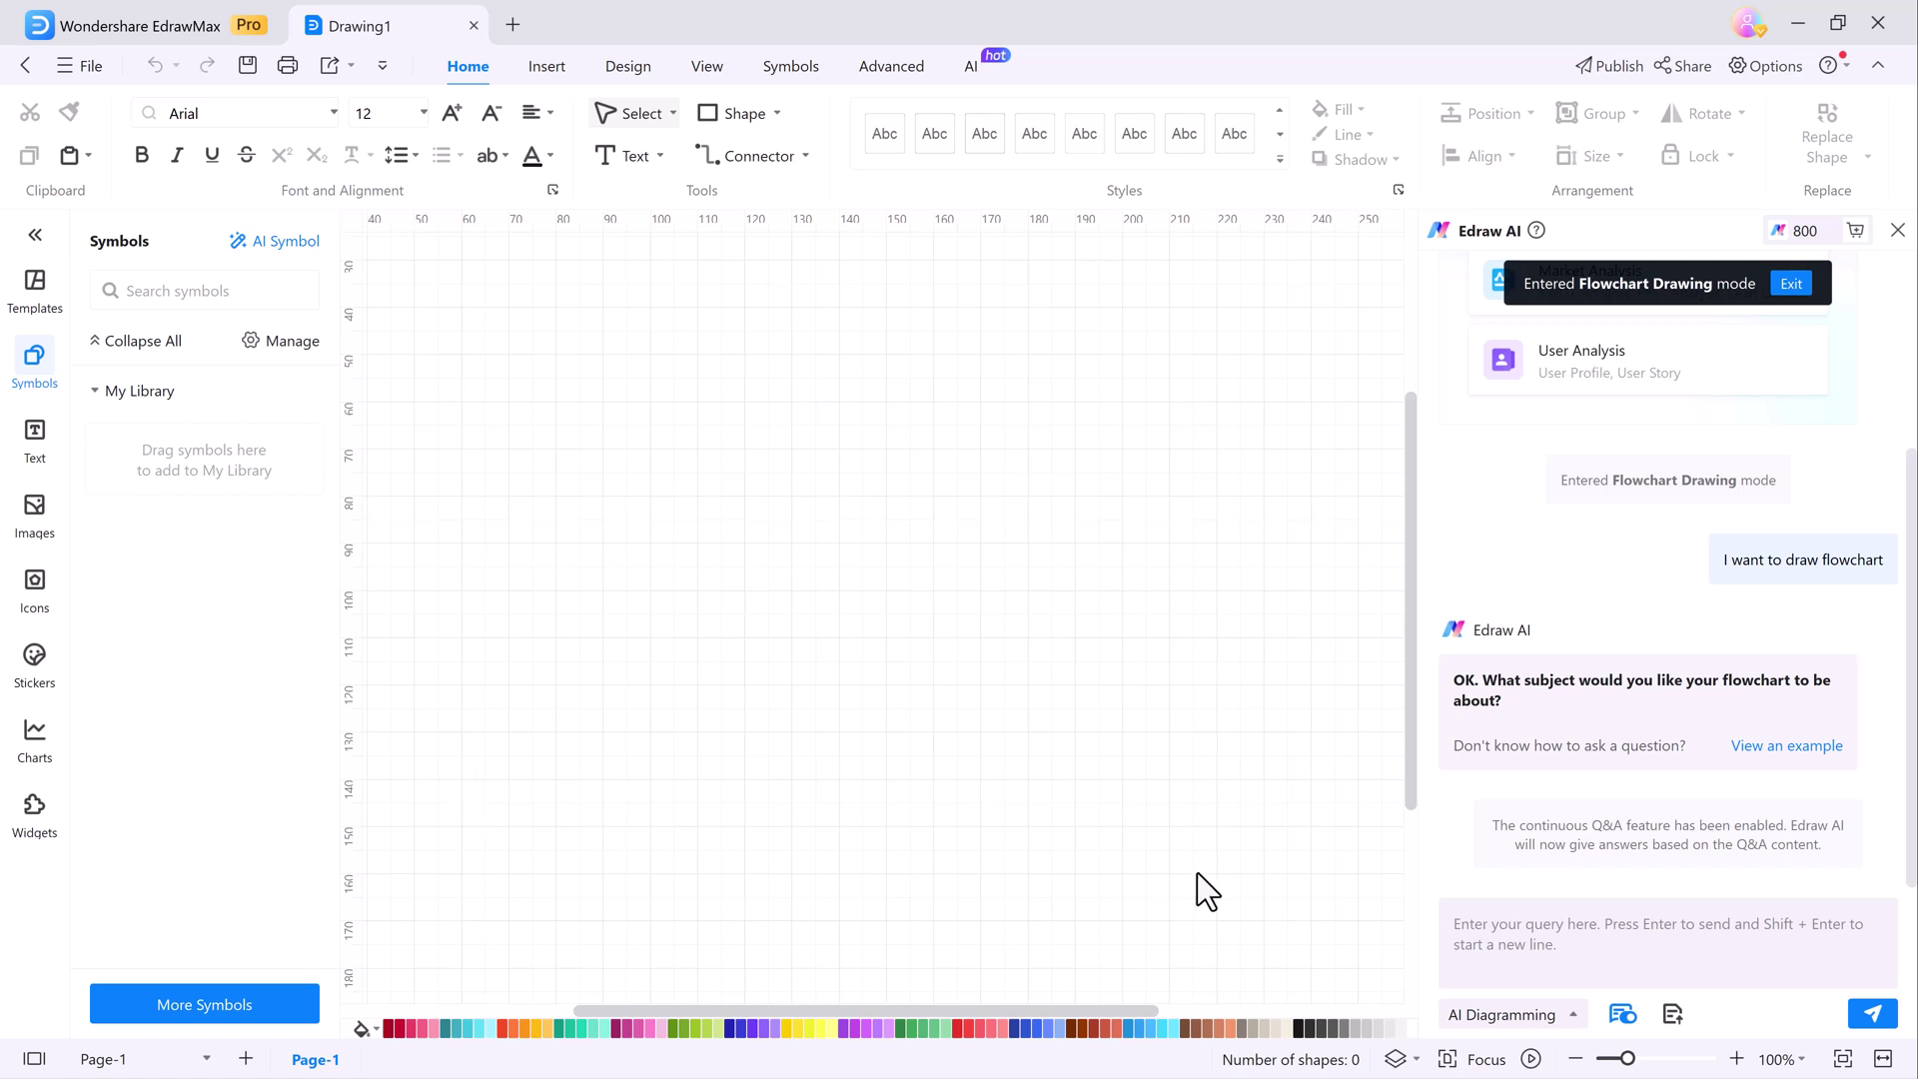
left_click(1601, 937)
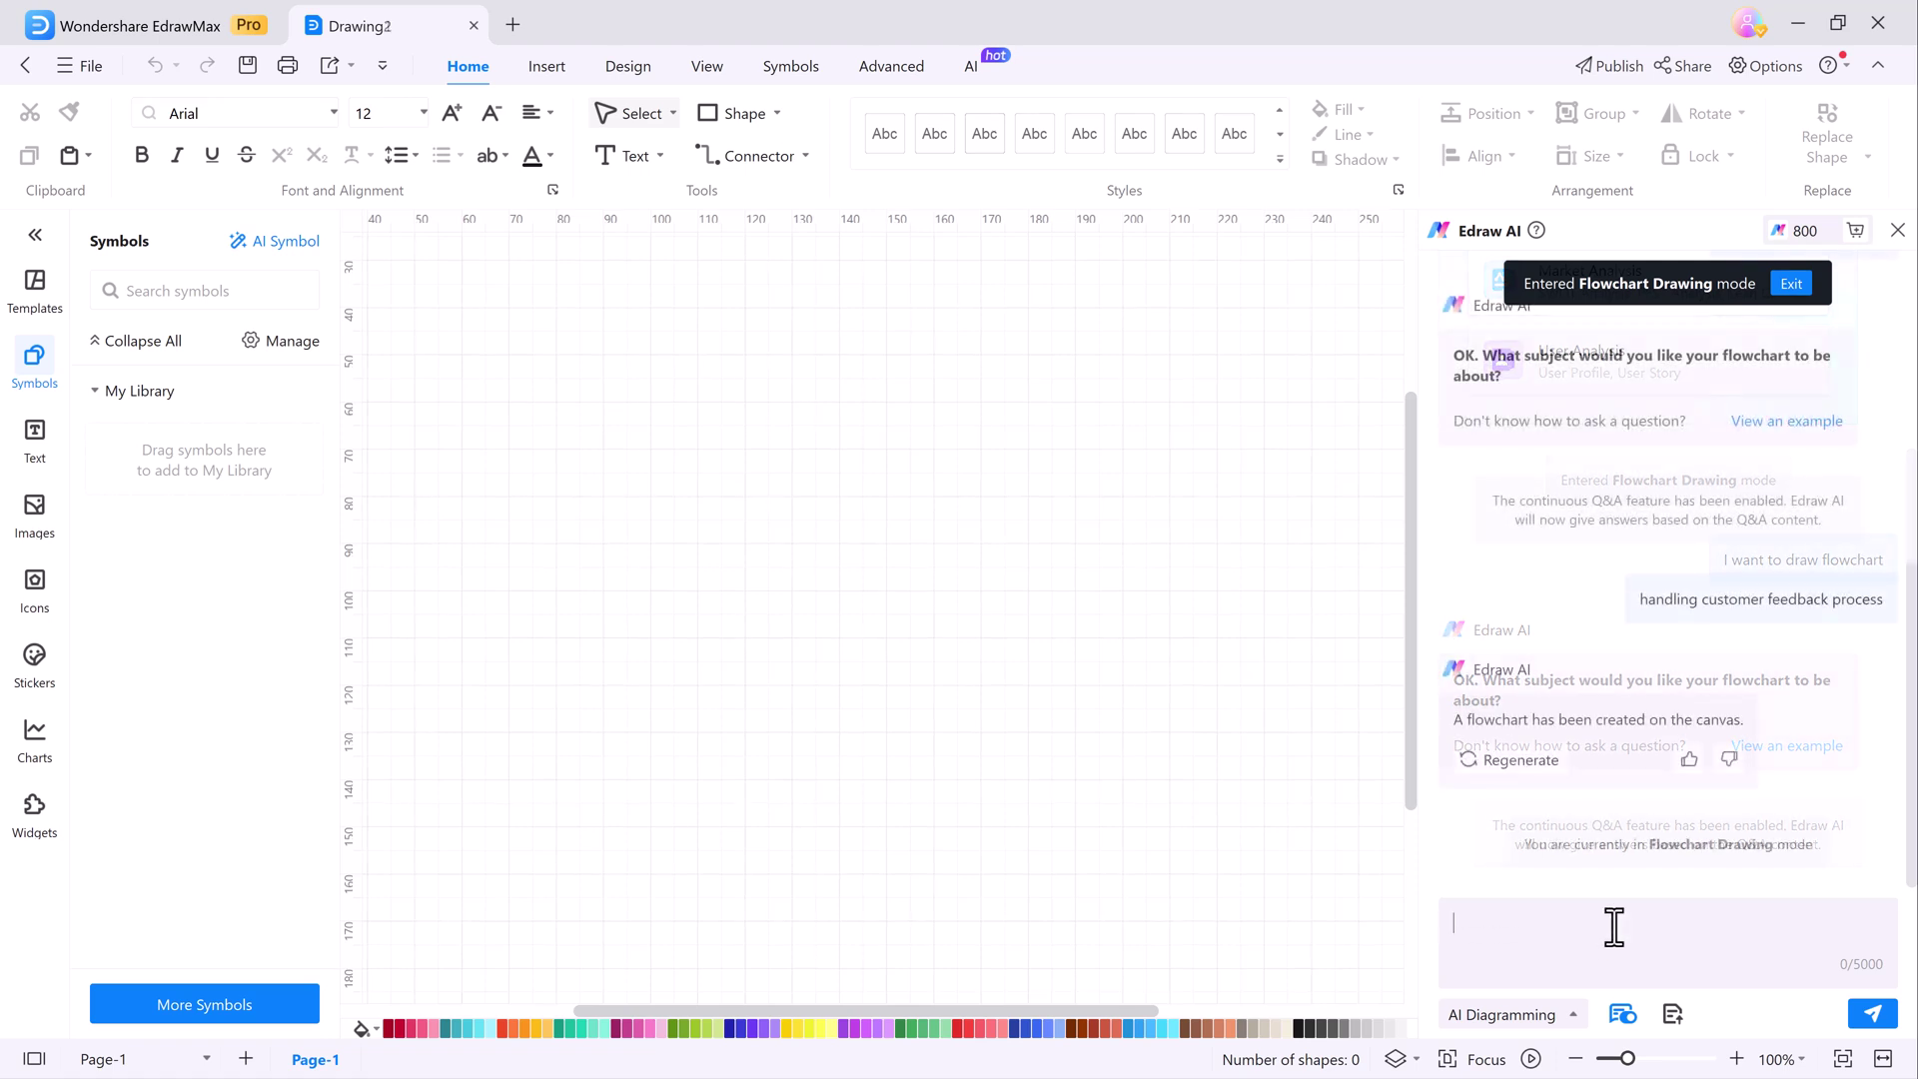
type("custo")
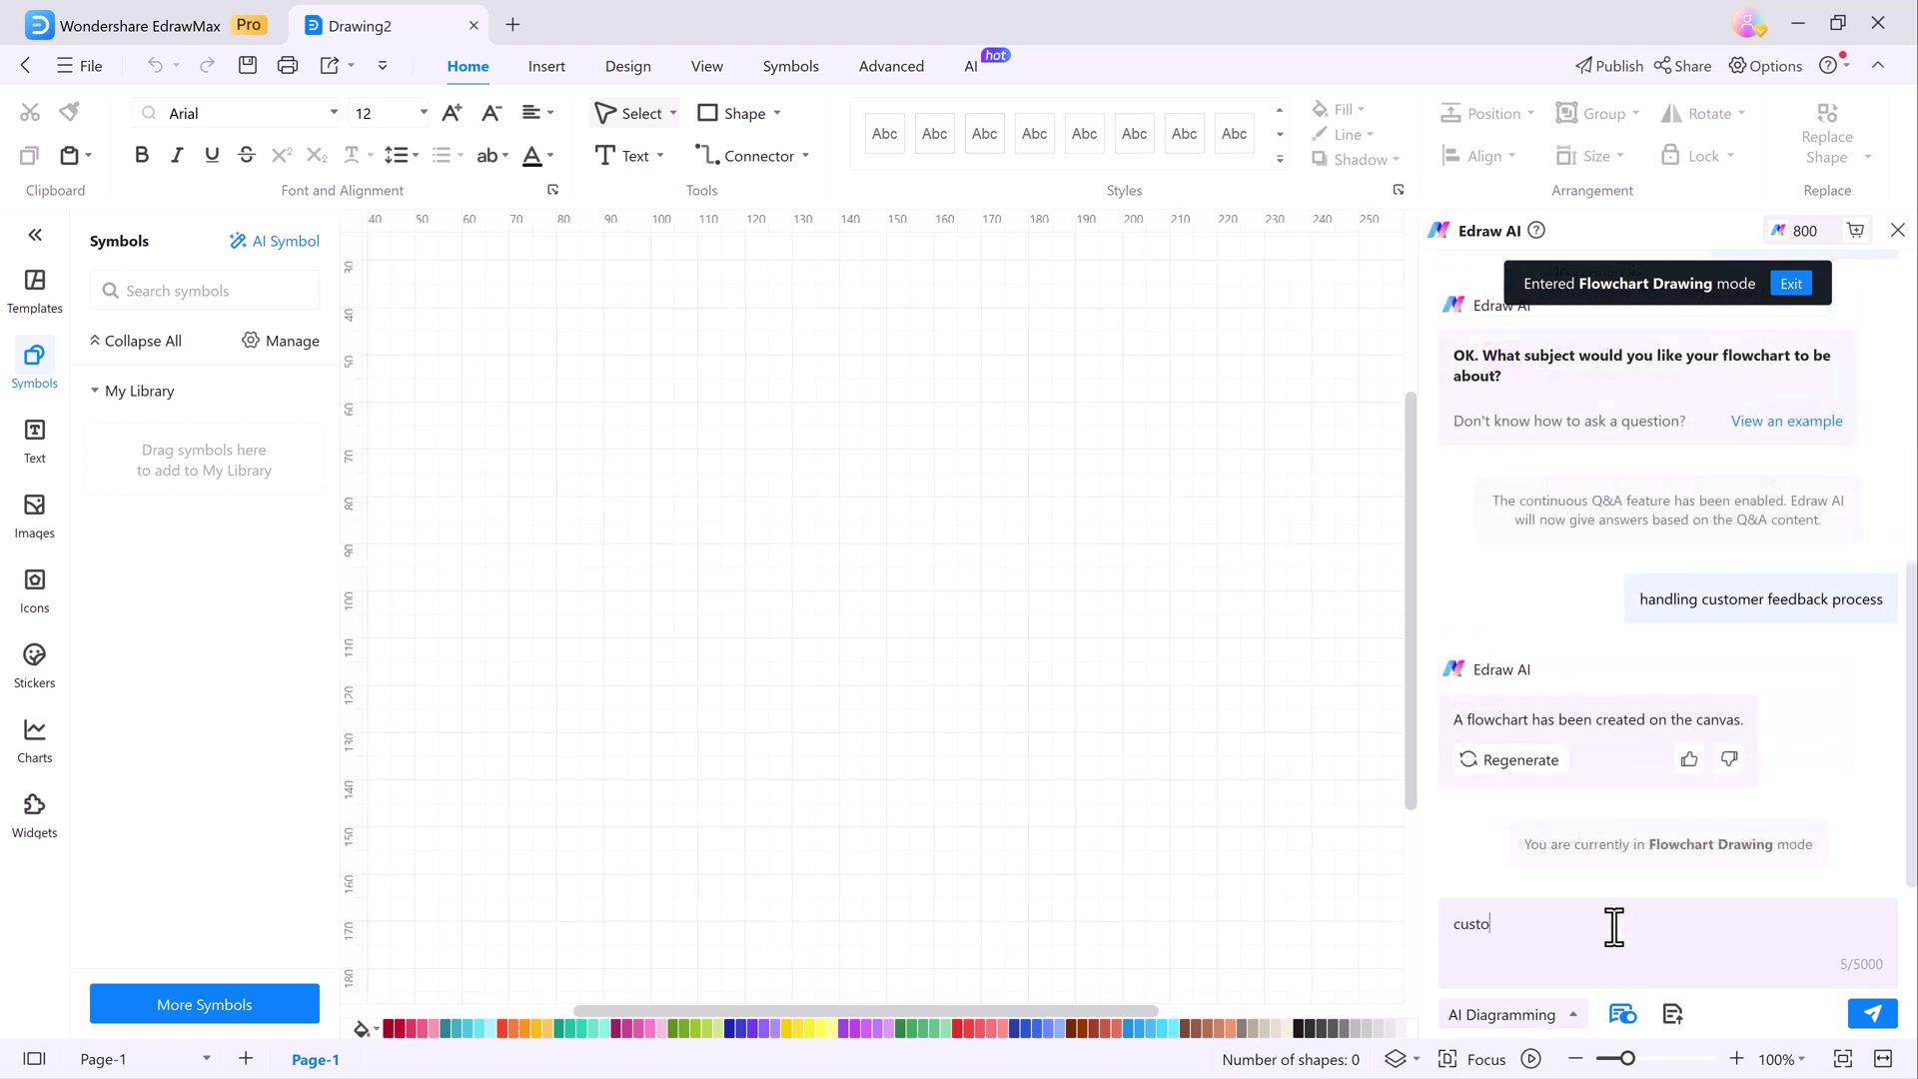
type("mer submits a support request via email, chator phone")
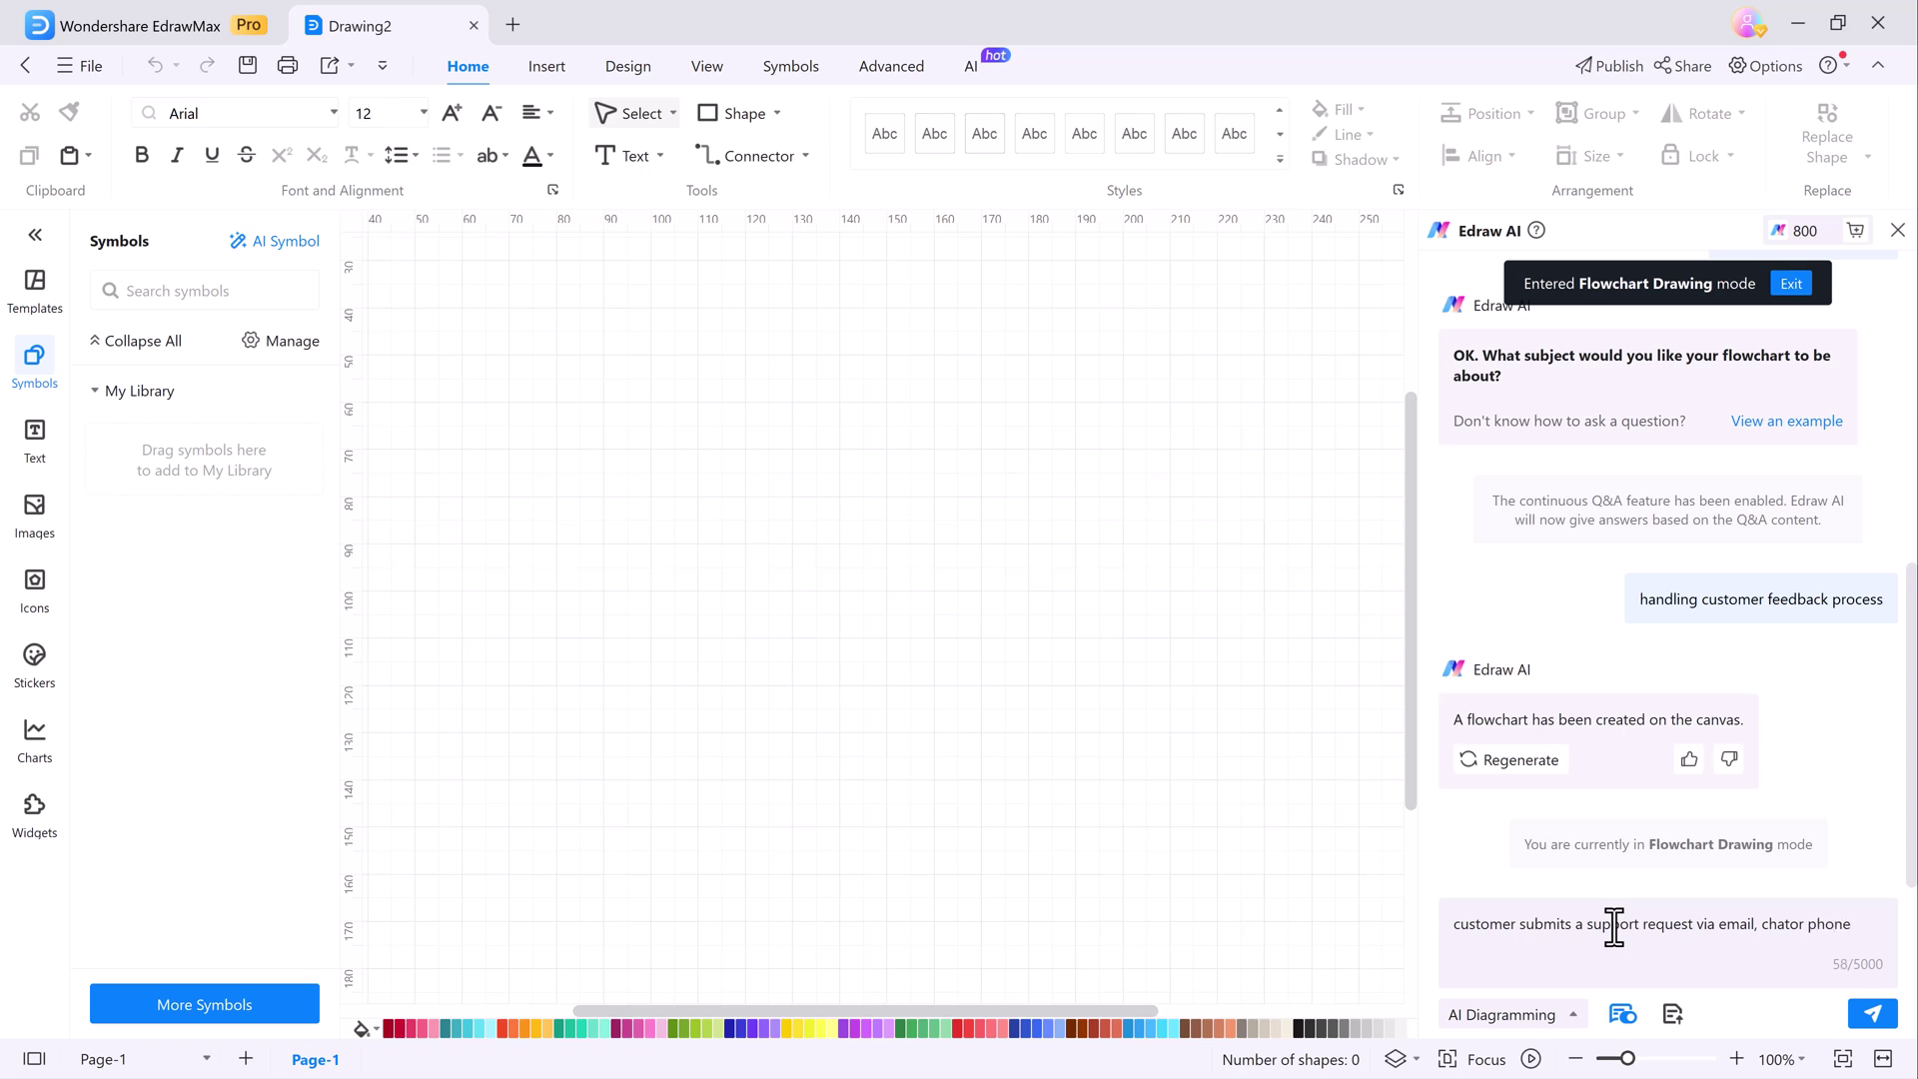
key("Return")
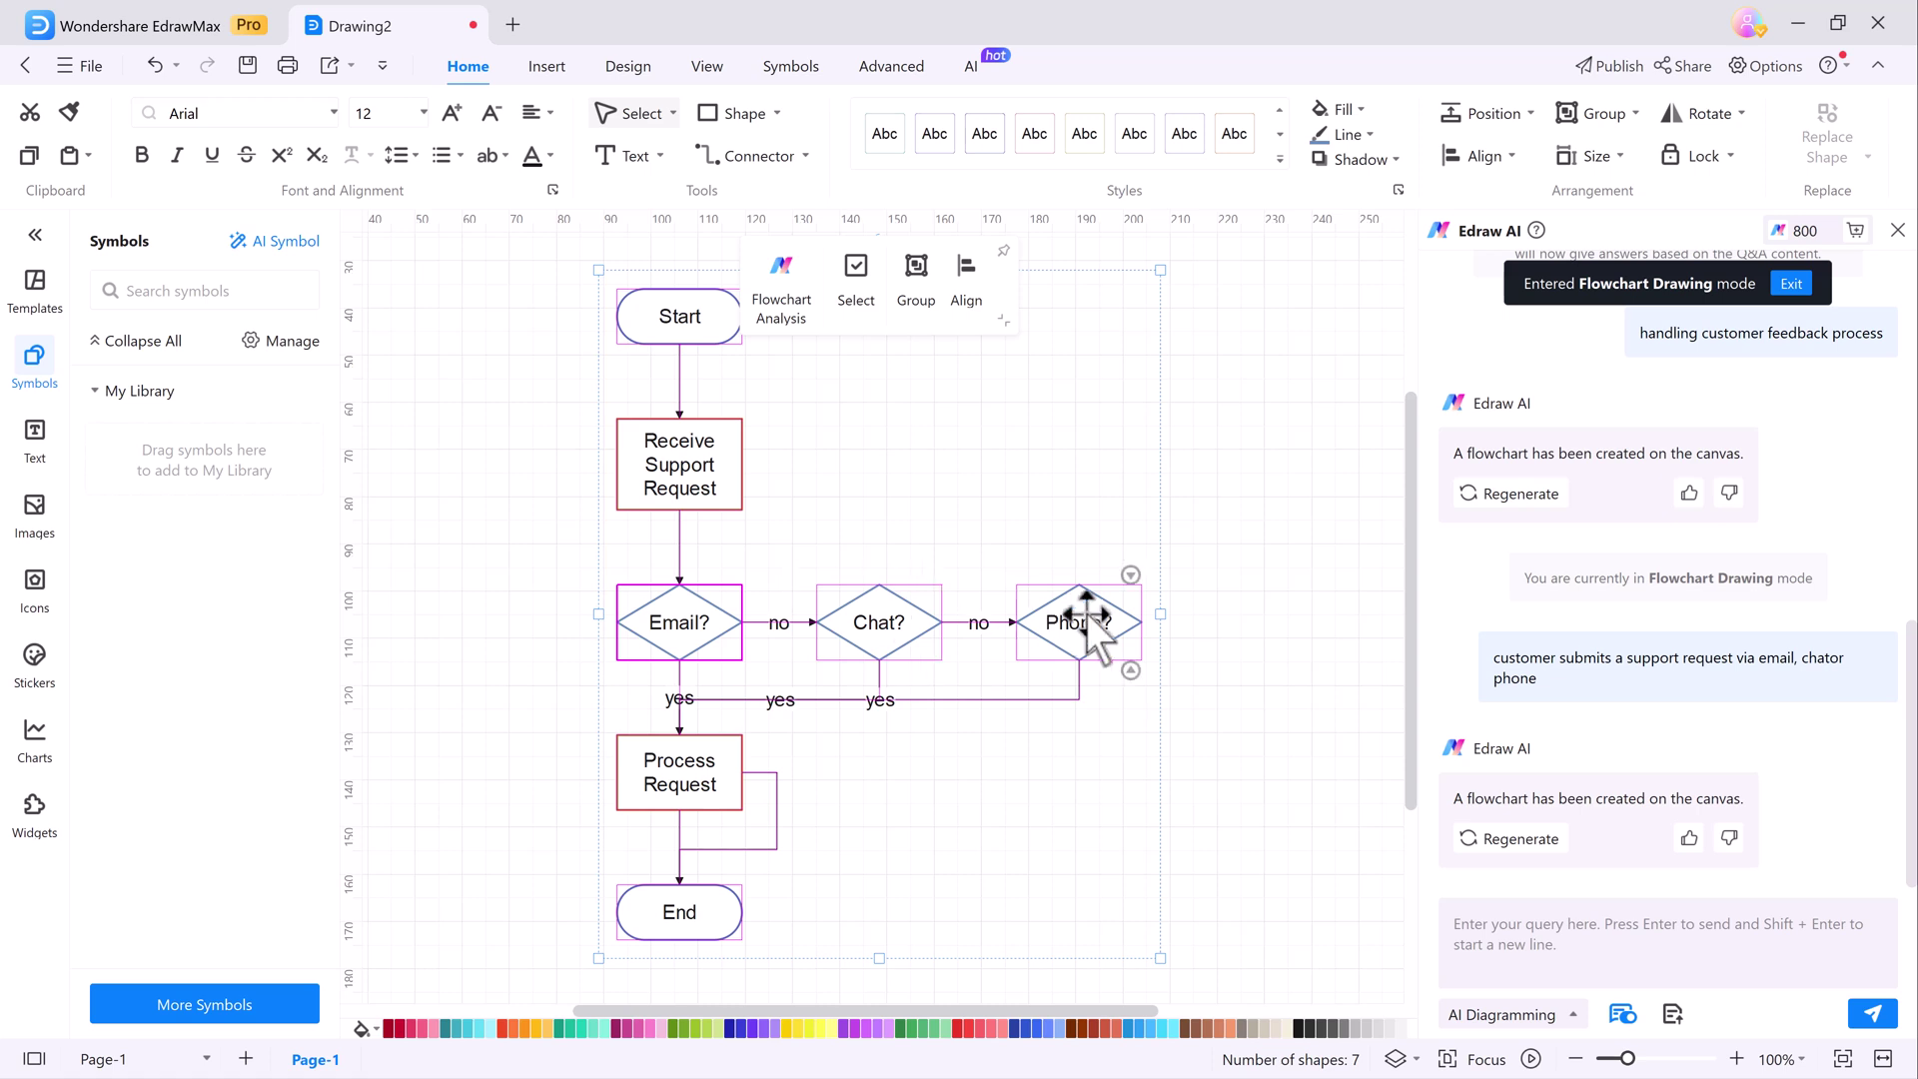
Step: Cycle the one-click styles until terminals are blue, processes purple and decision diamonds green
left_click(1897, 230)
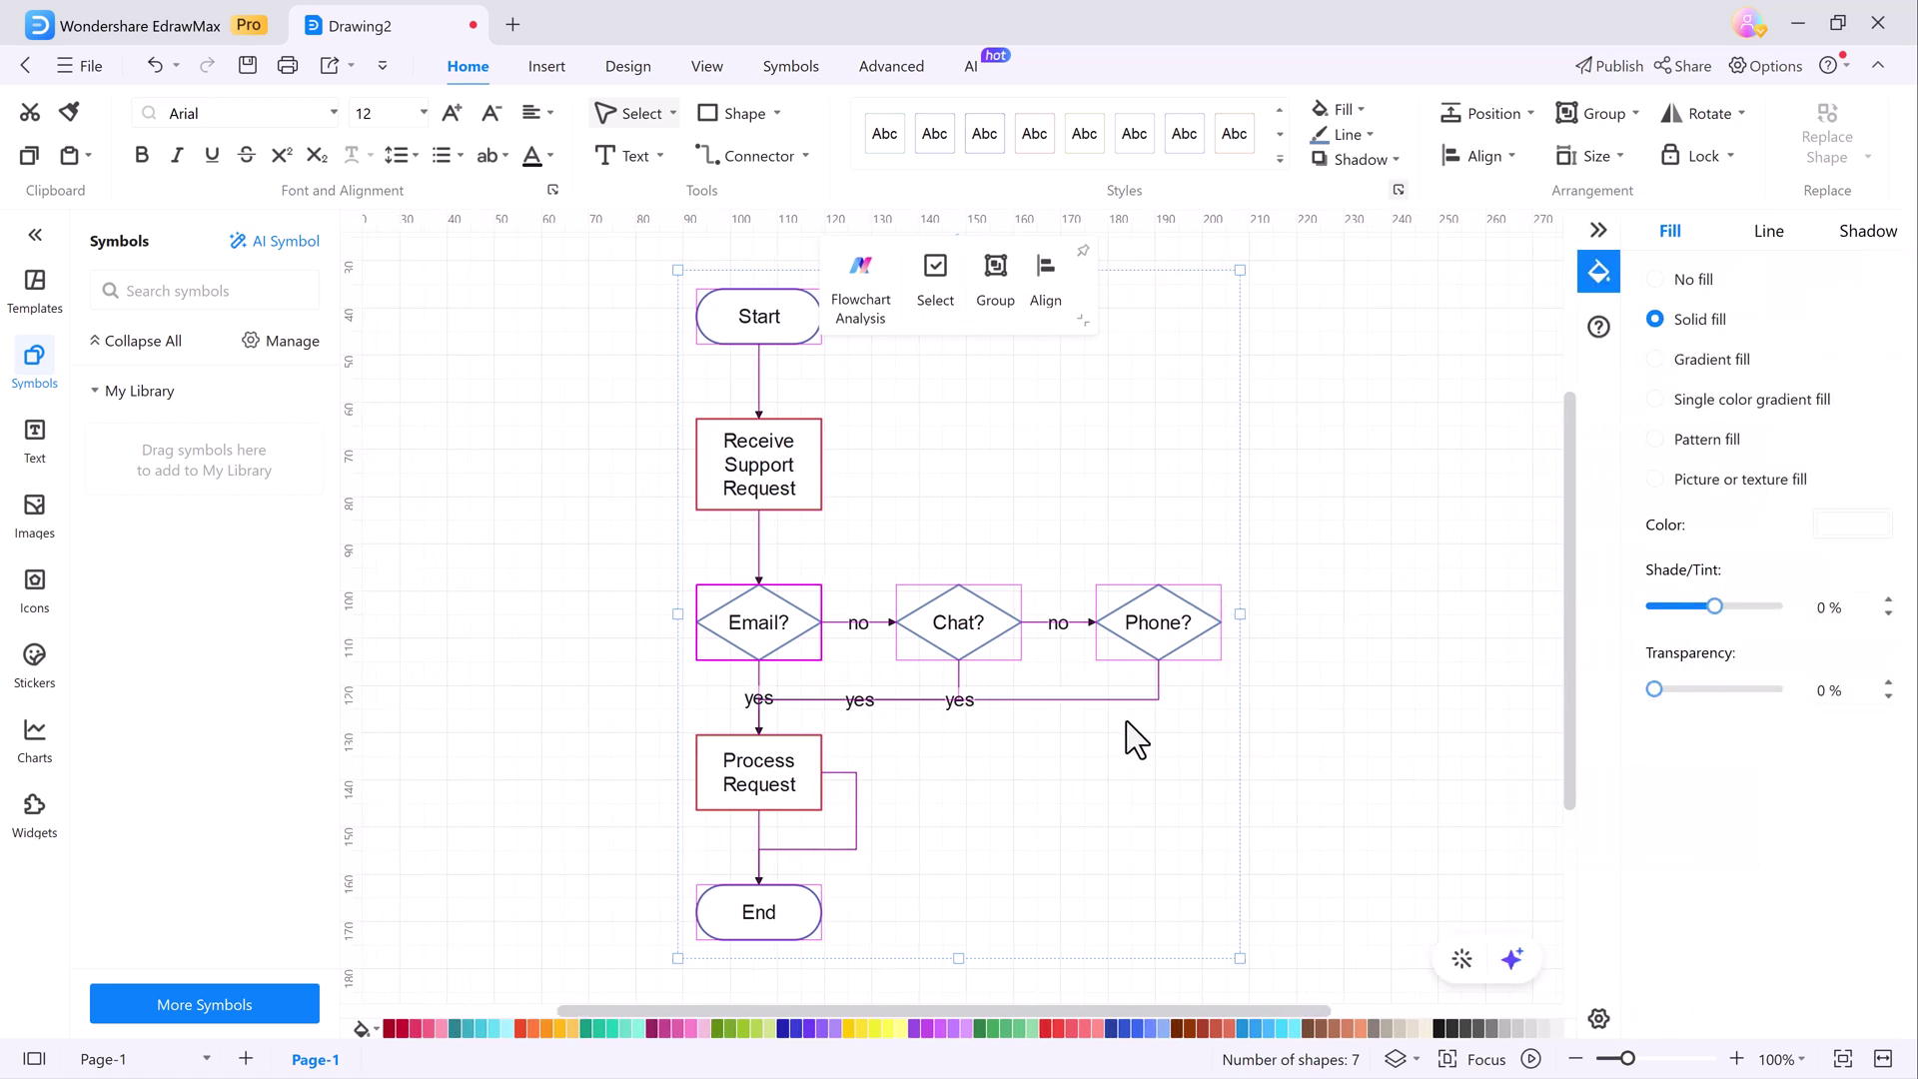
left_click(1461, 960)
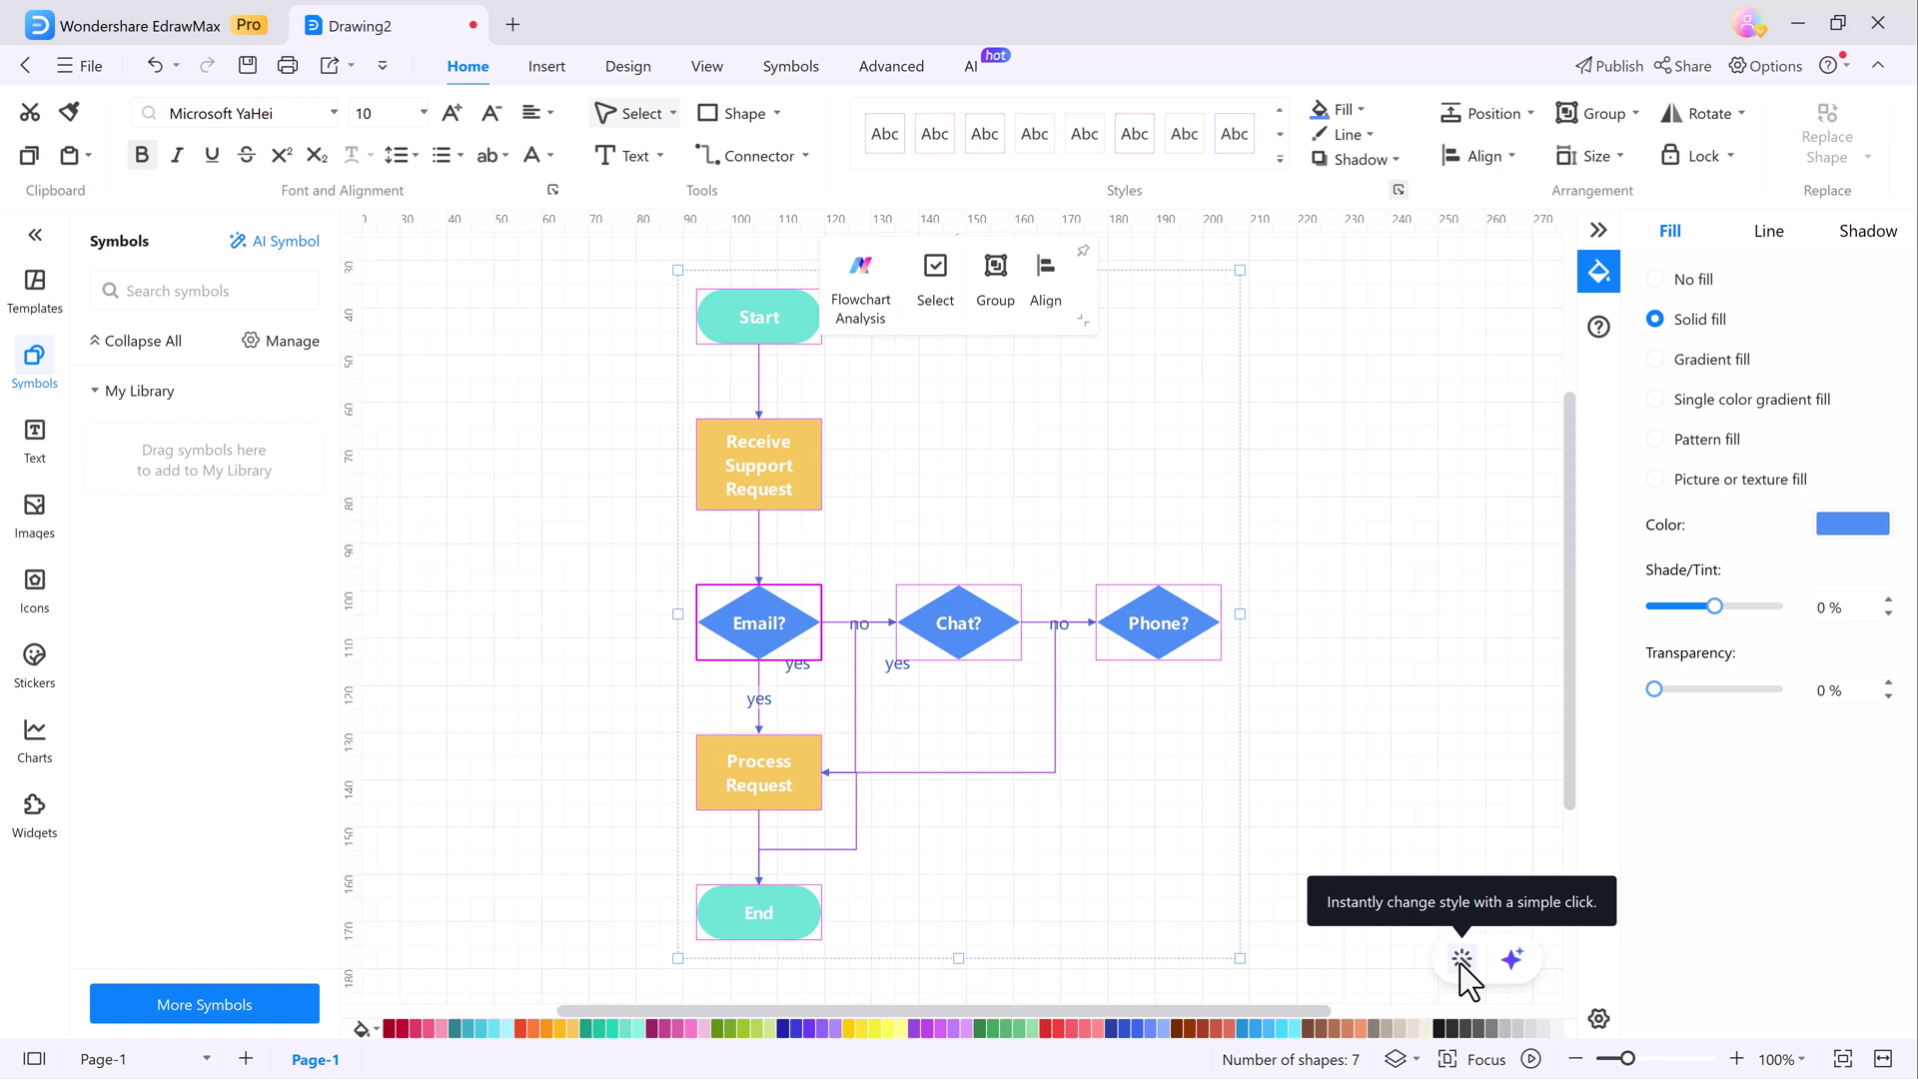
left_click(1460, 961)
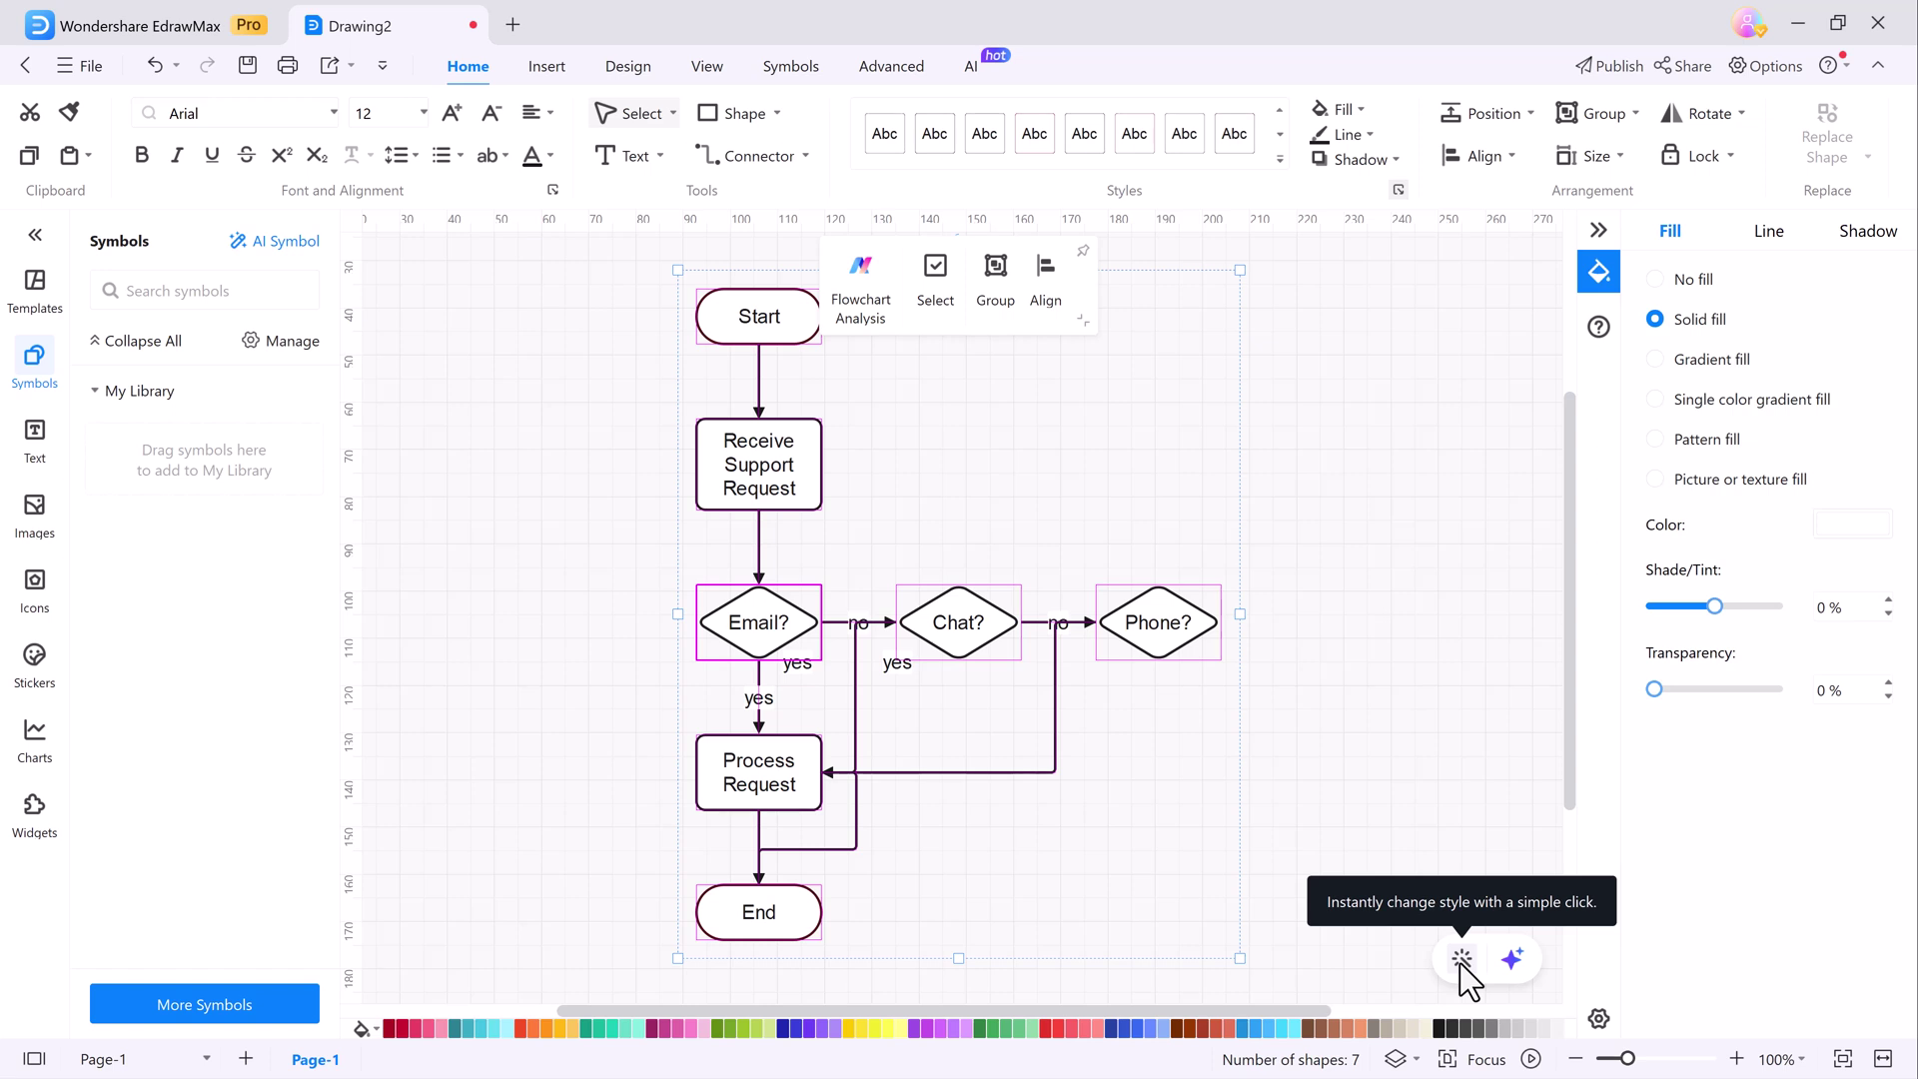
left_click(1462, 960)
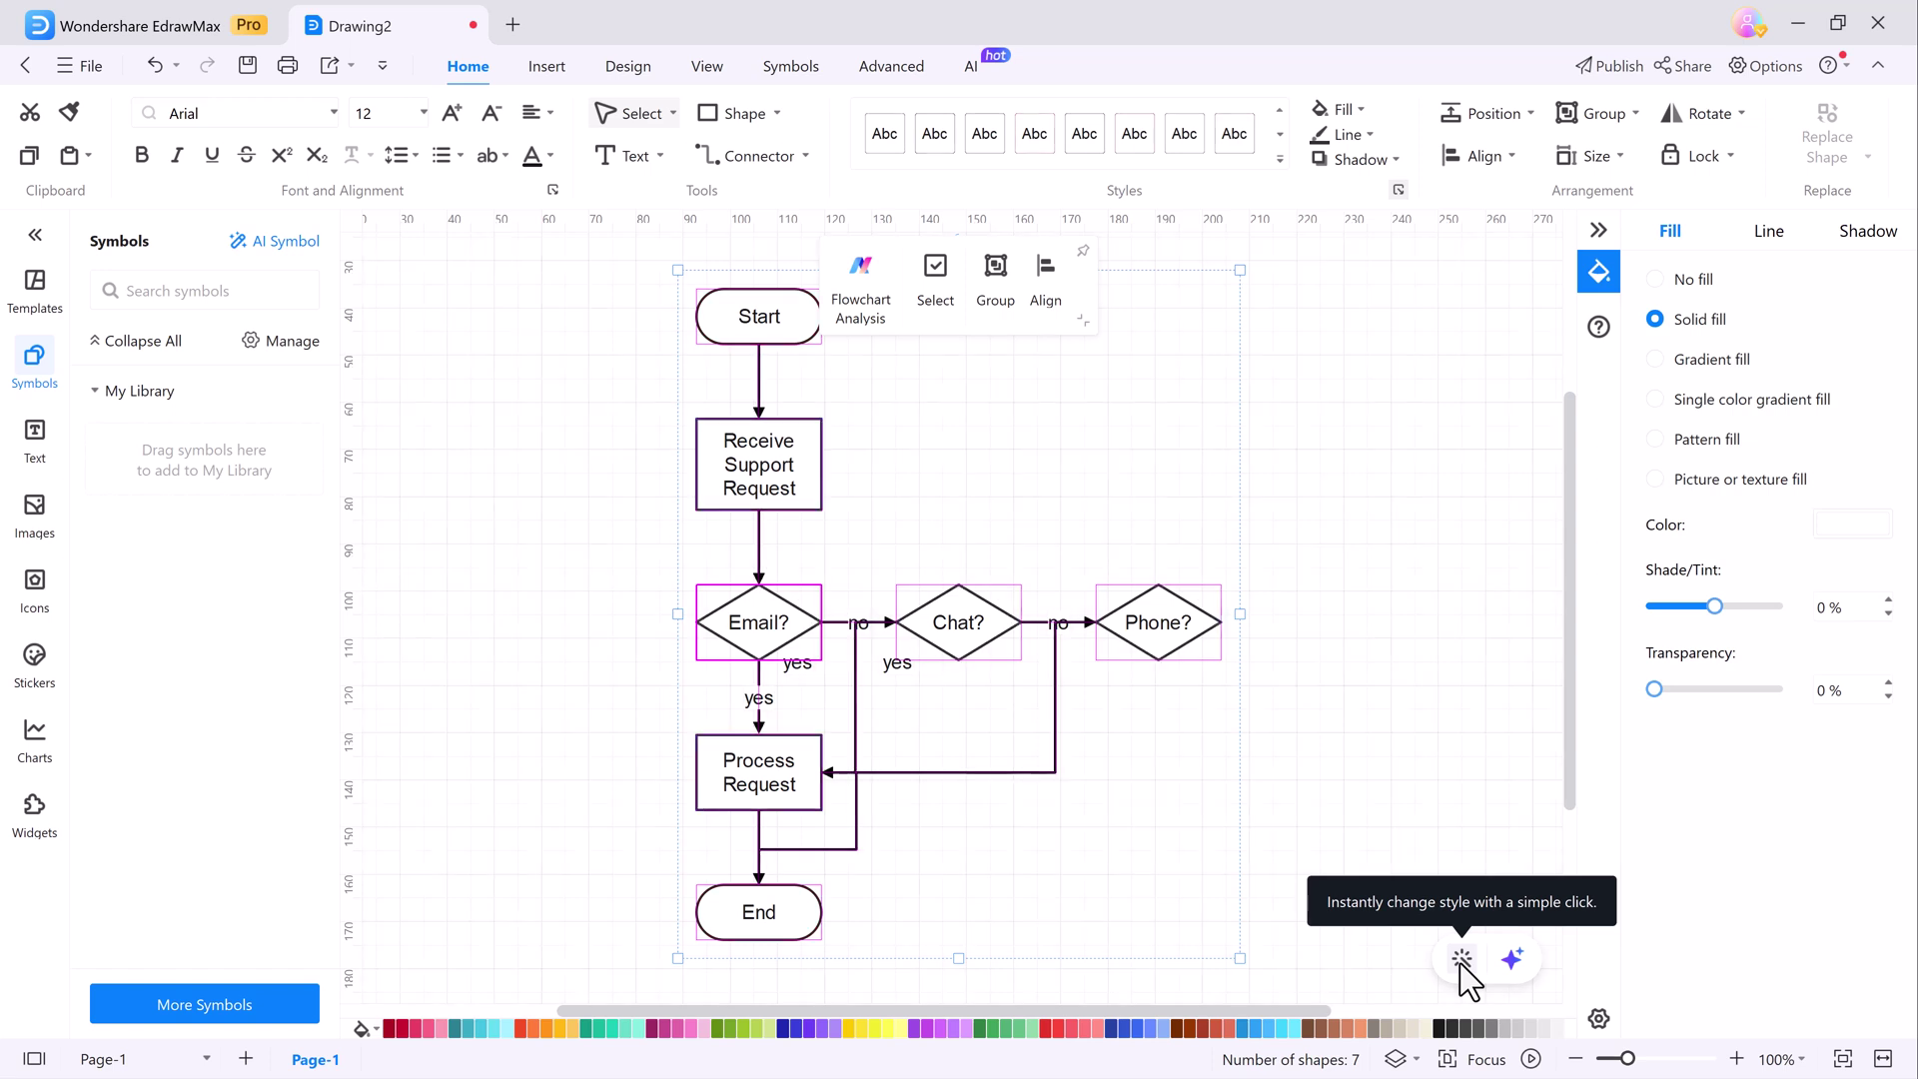
left_click(1462, 960)
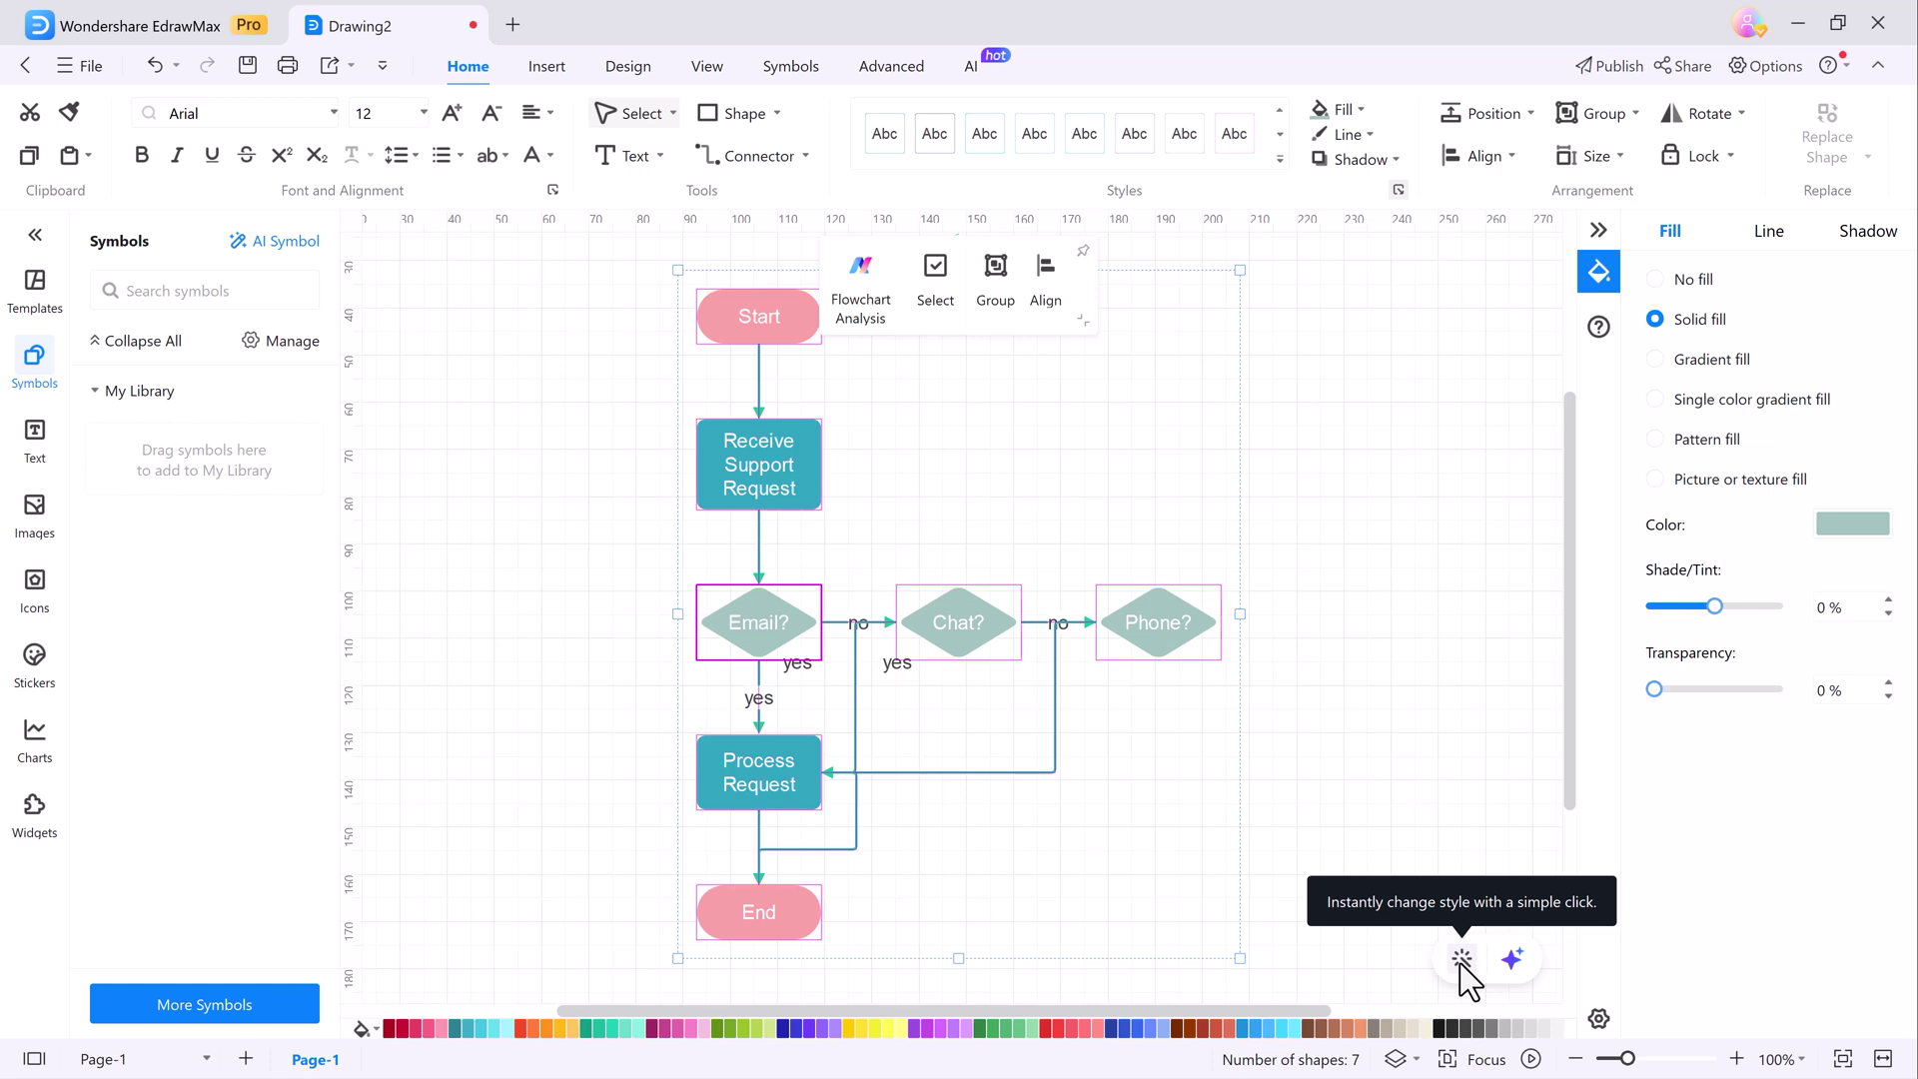
left_click(1462, 960)
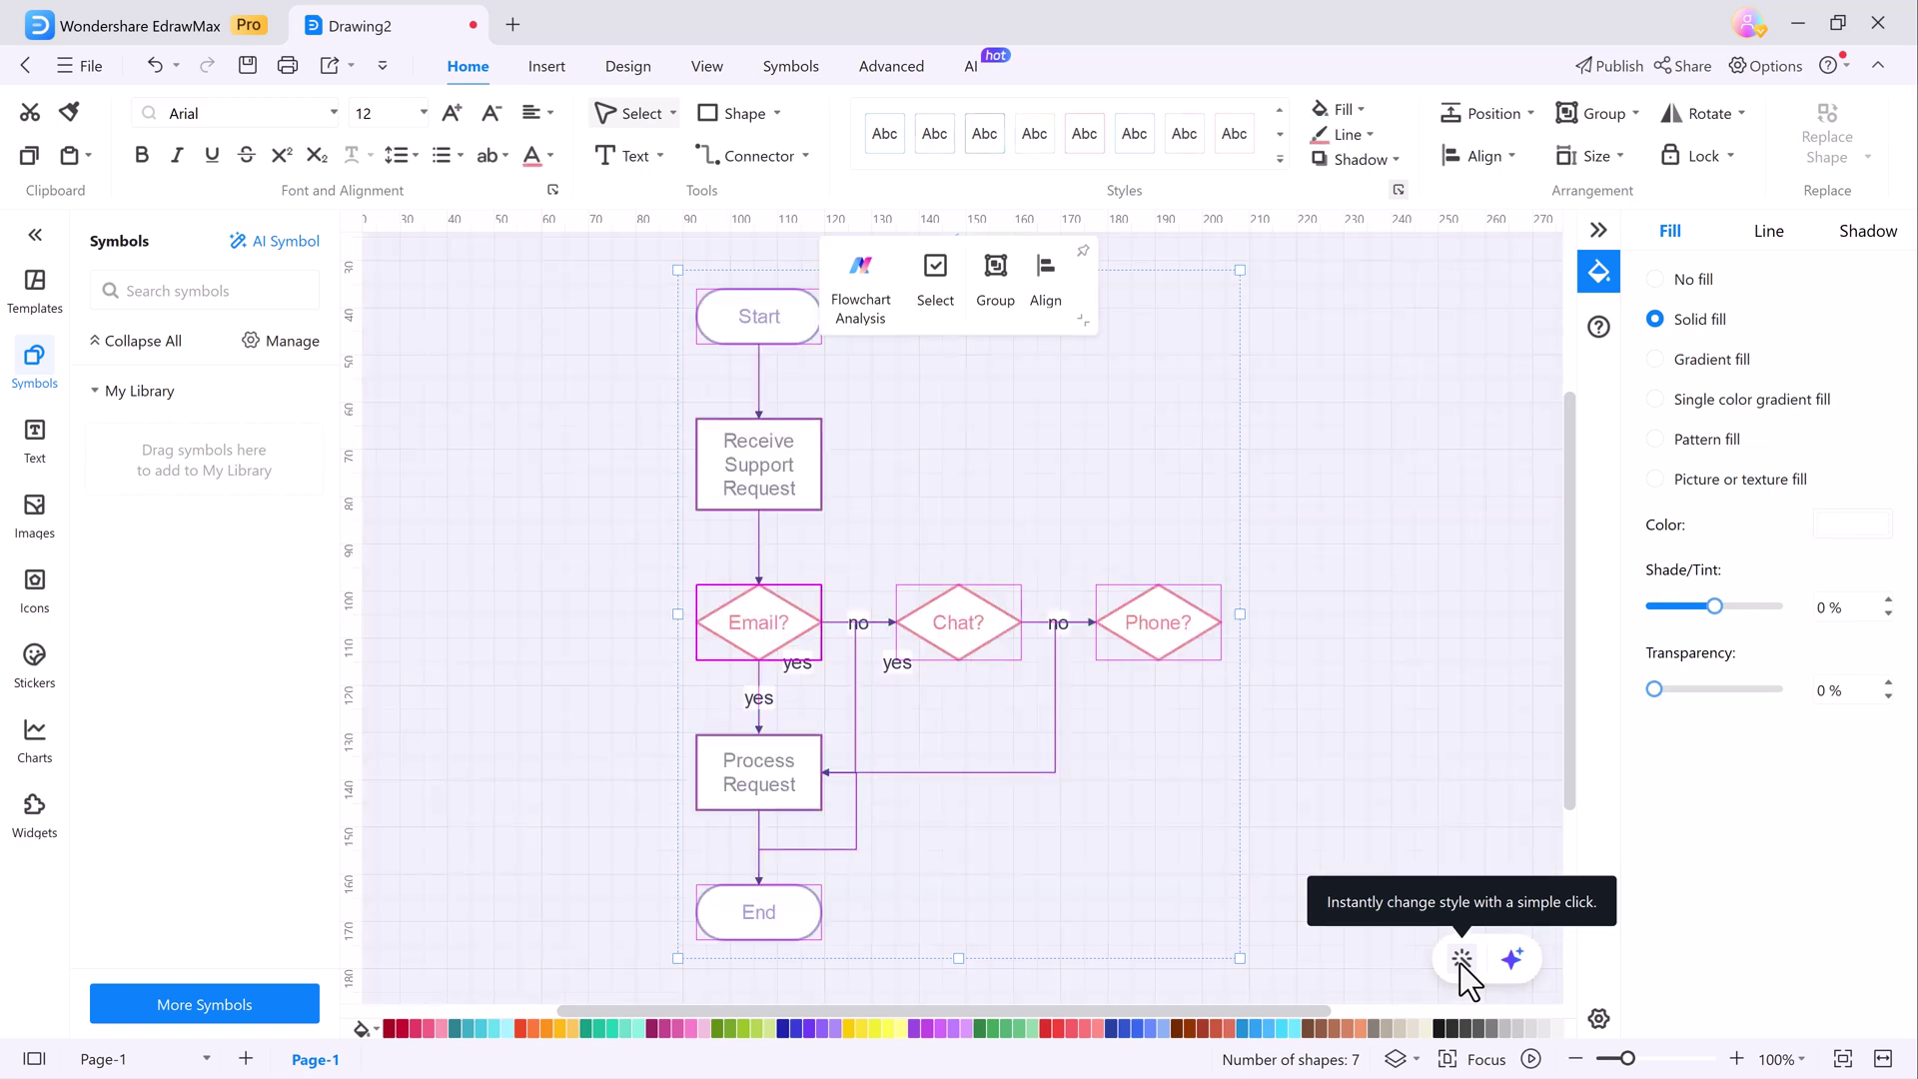
left_click(1462, 960)
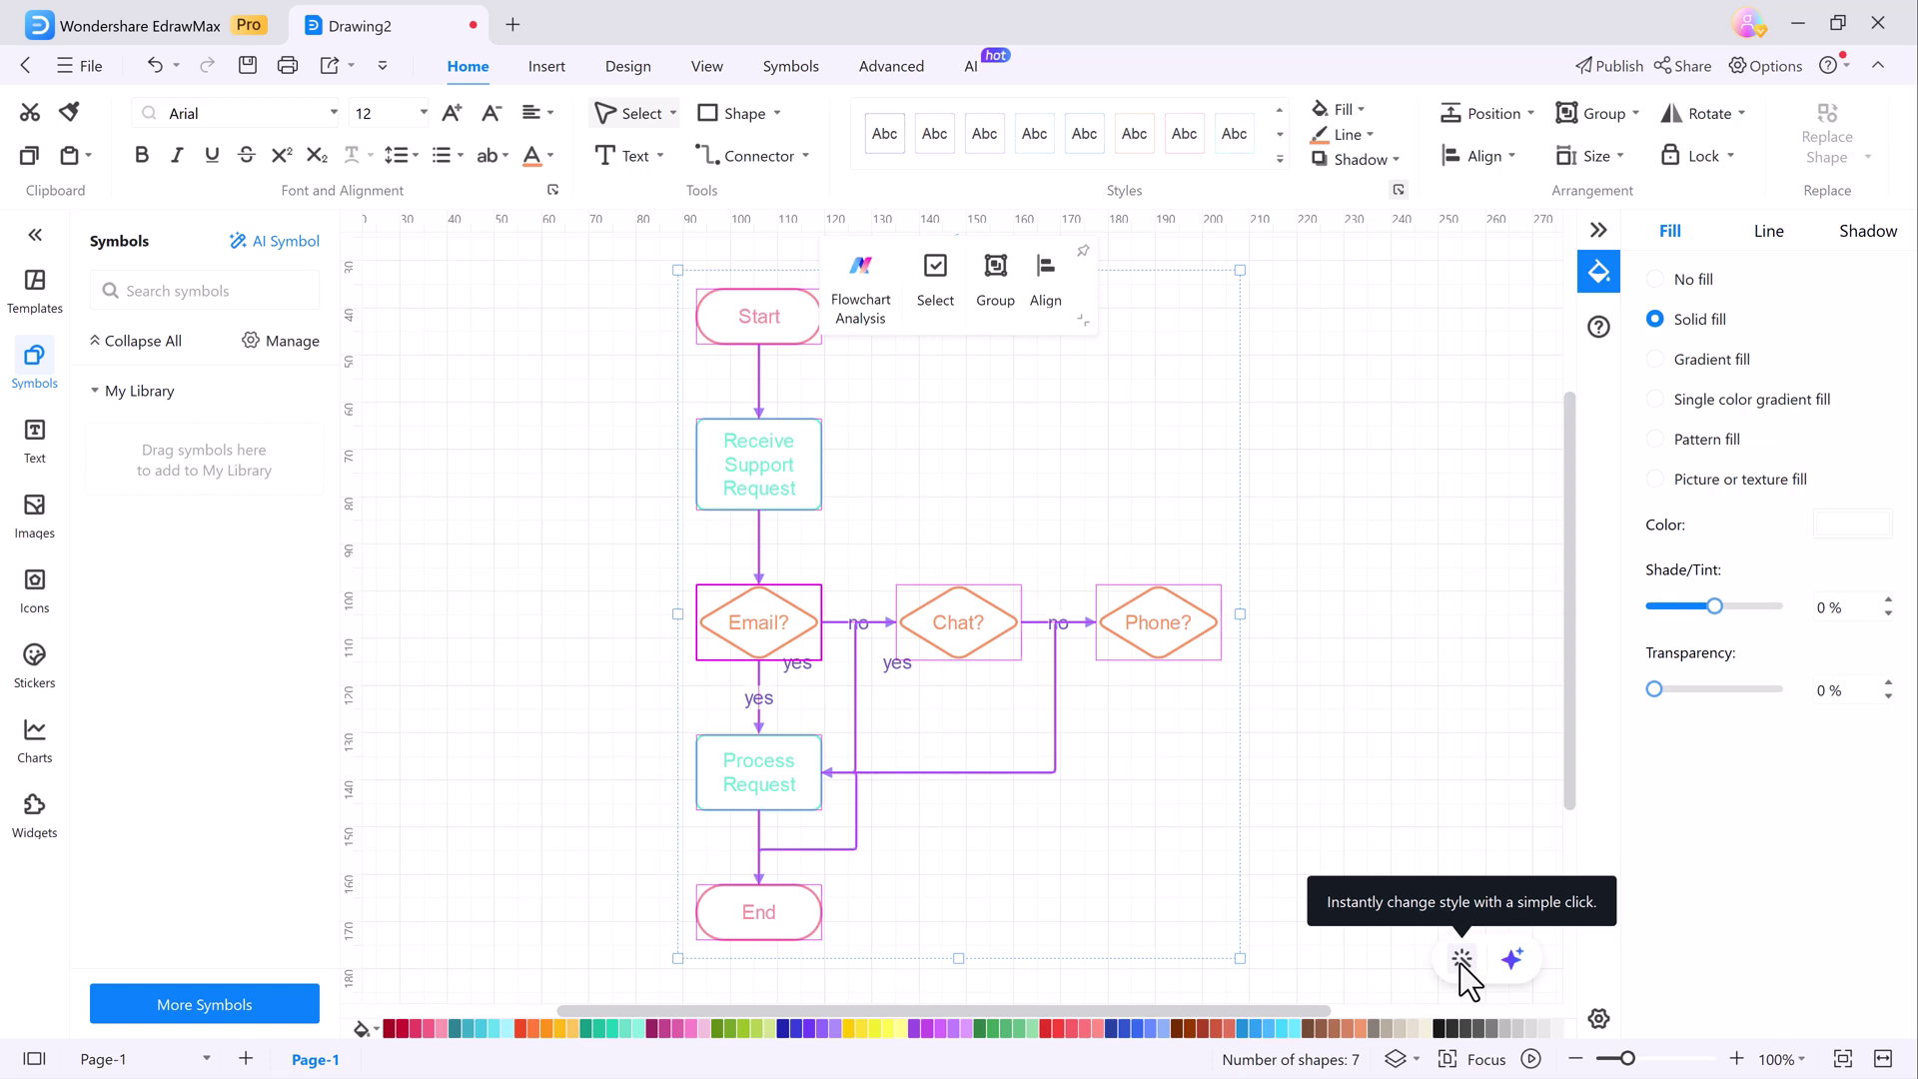
left_click(1461, 960)
left_click(1461, 960)
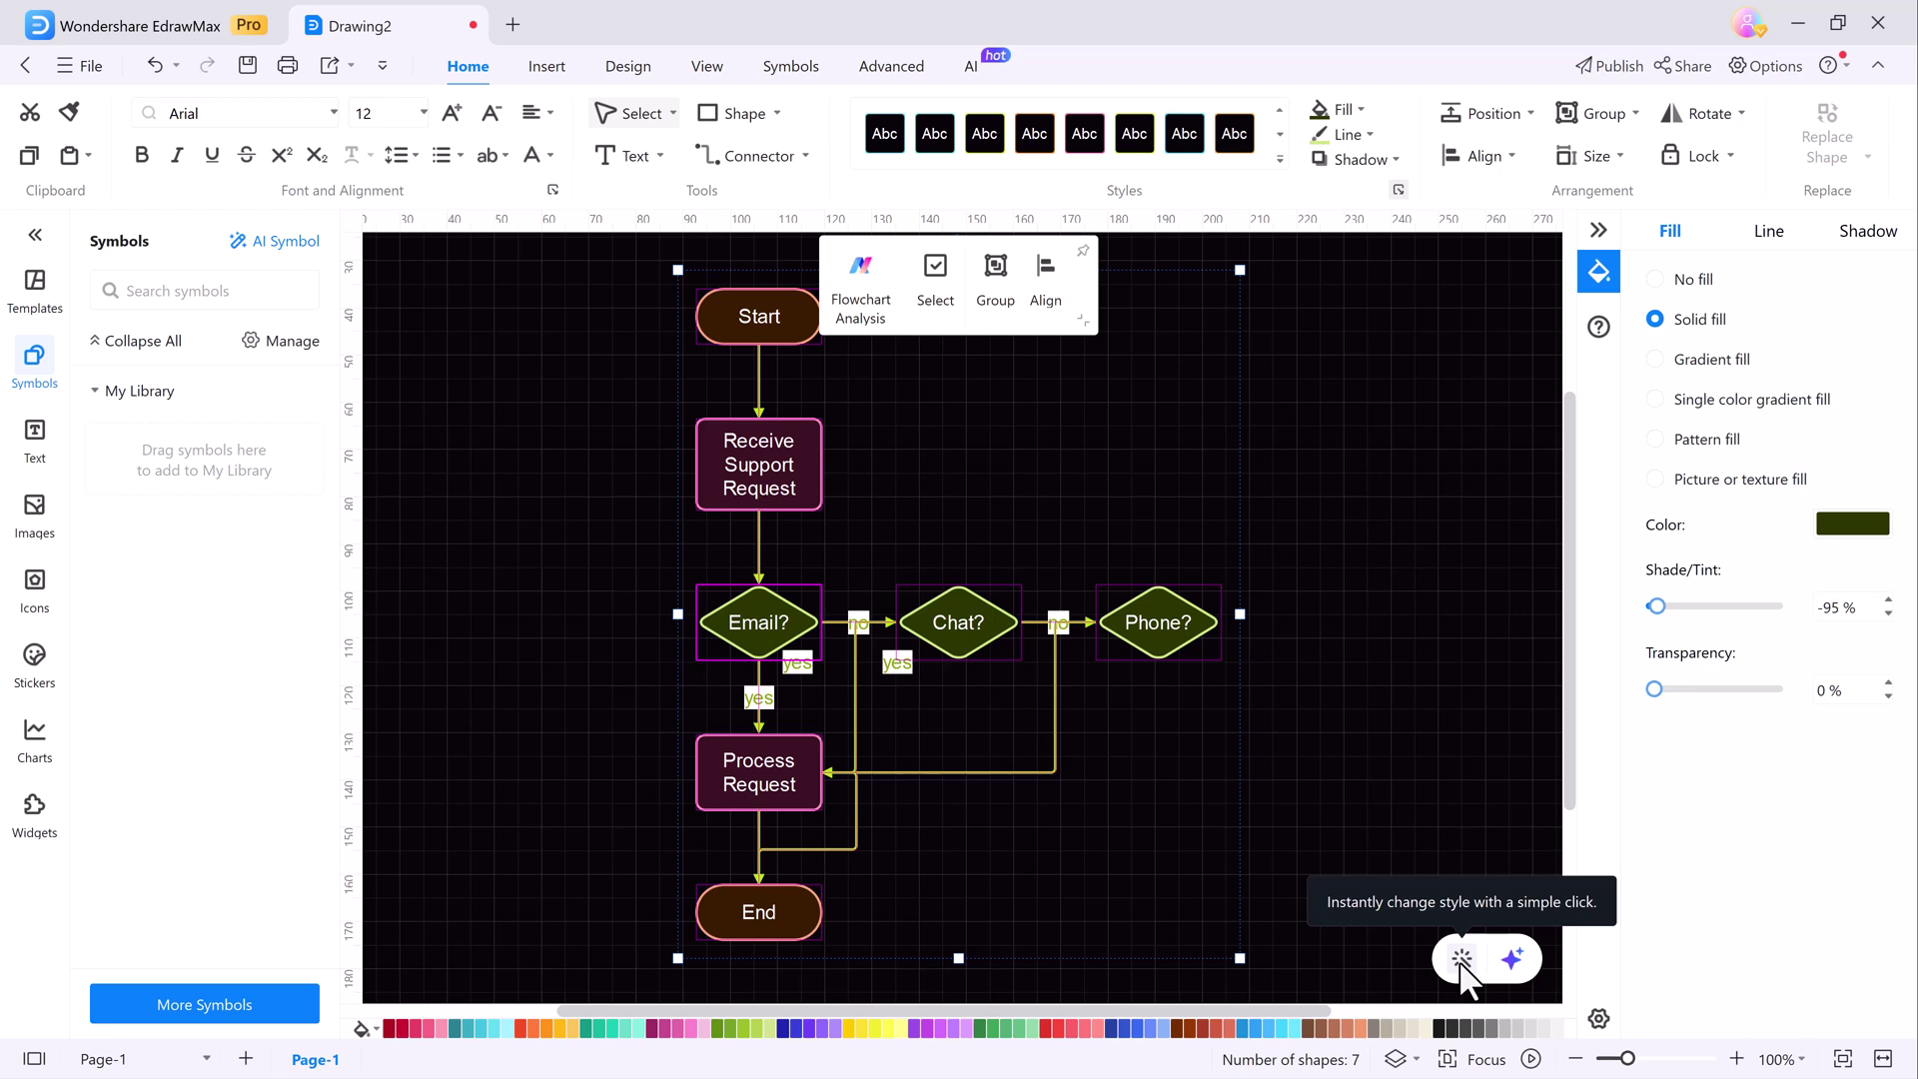
left_click(1461, 960)
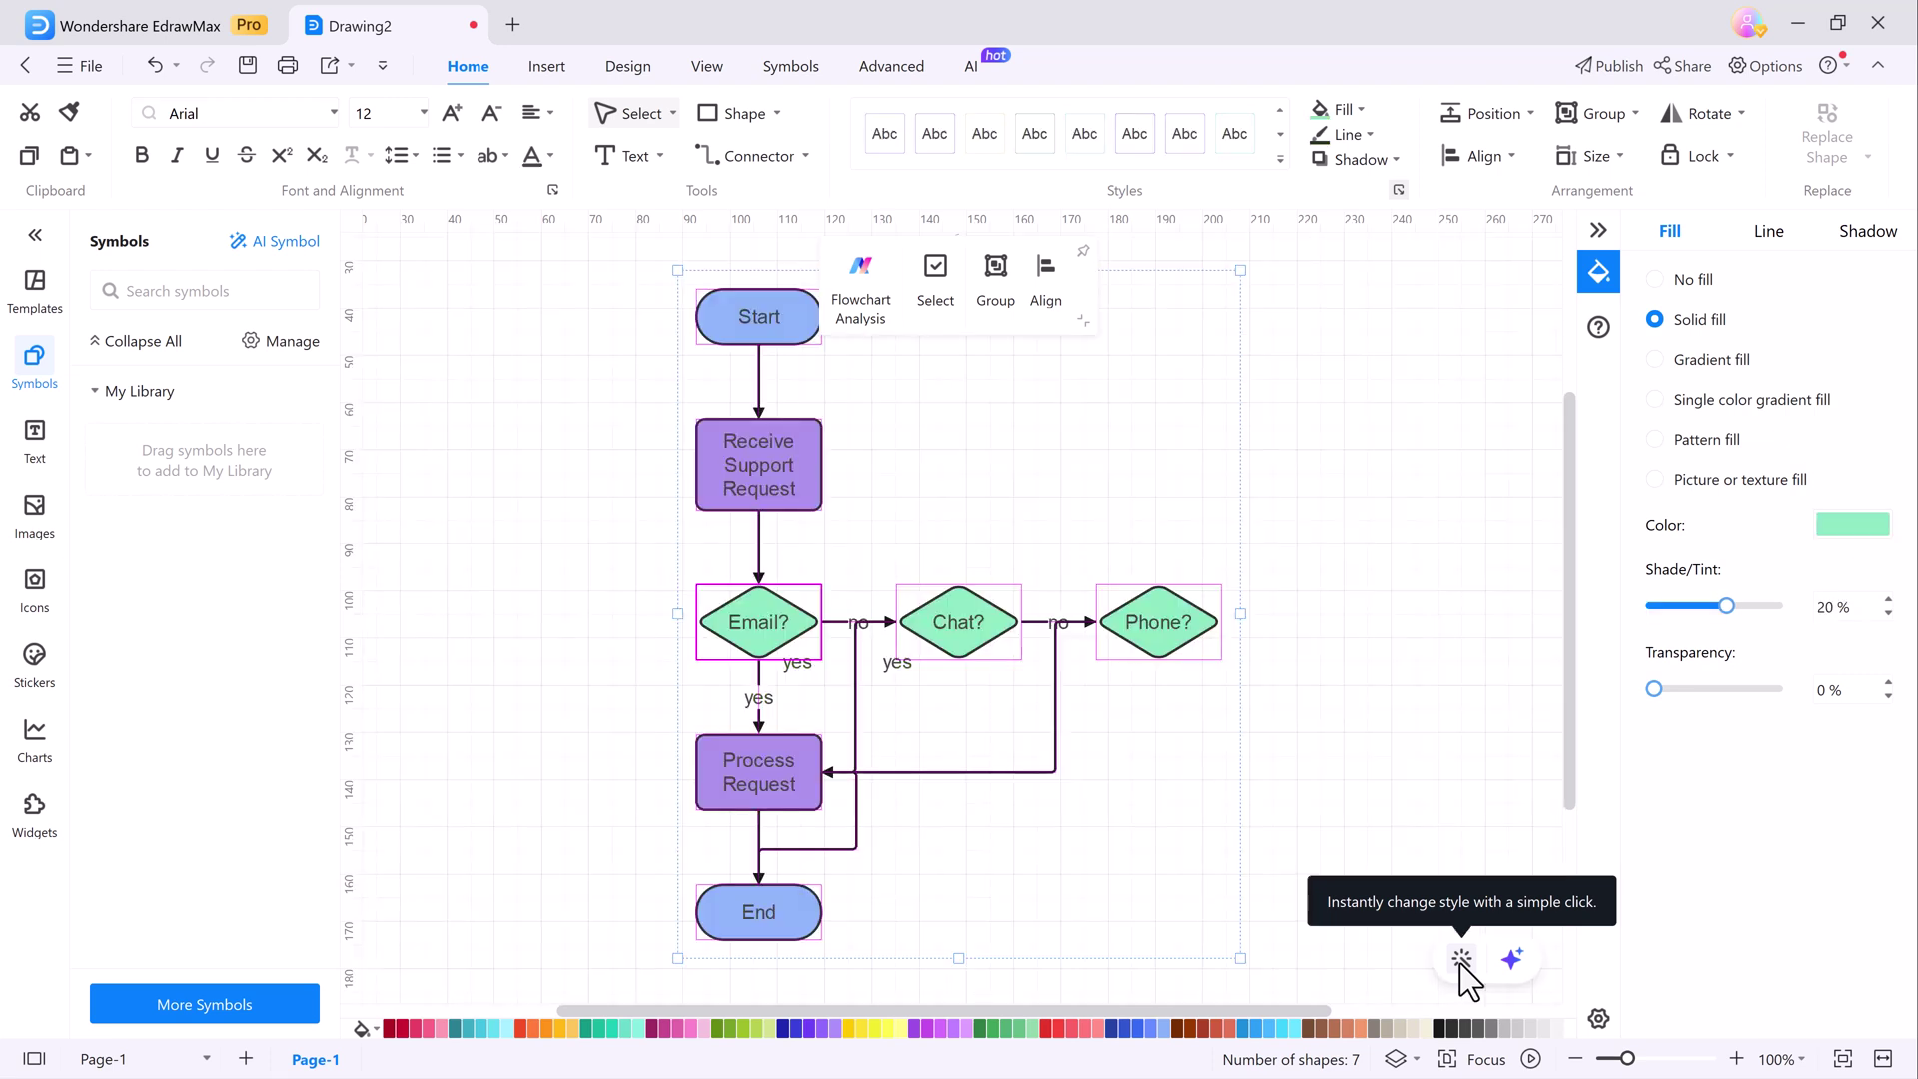
left_click(1202, 809)
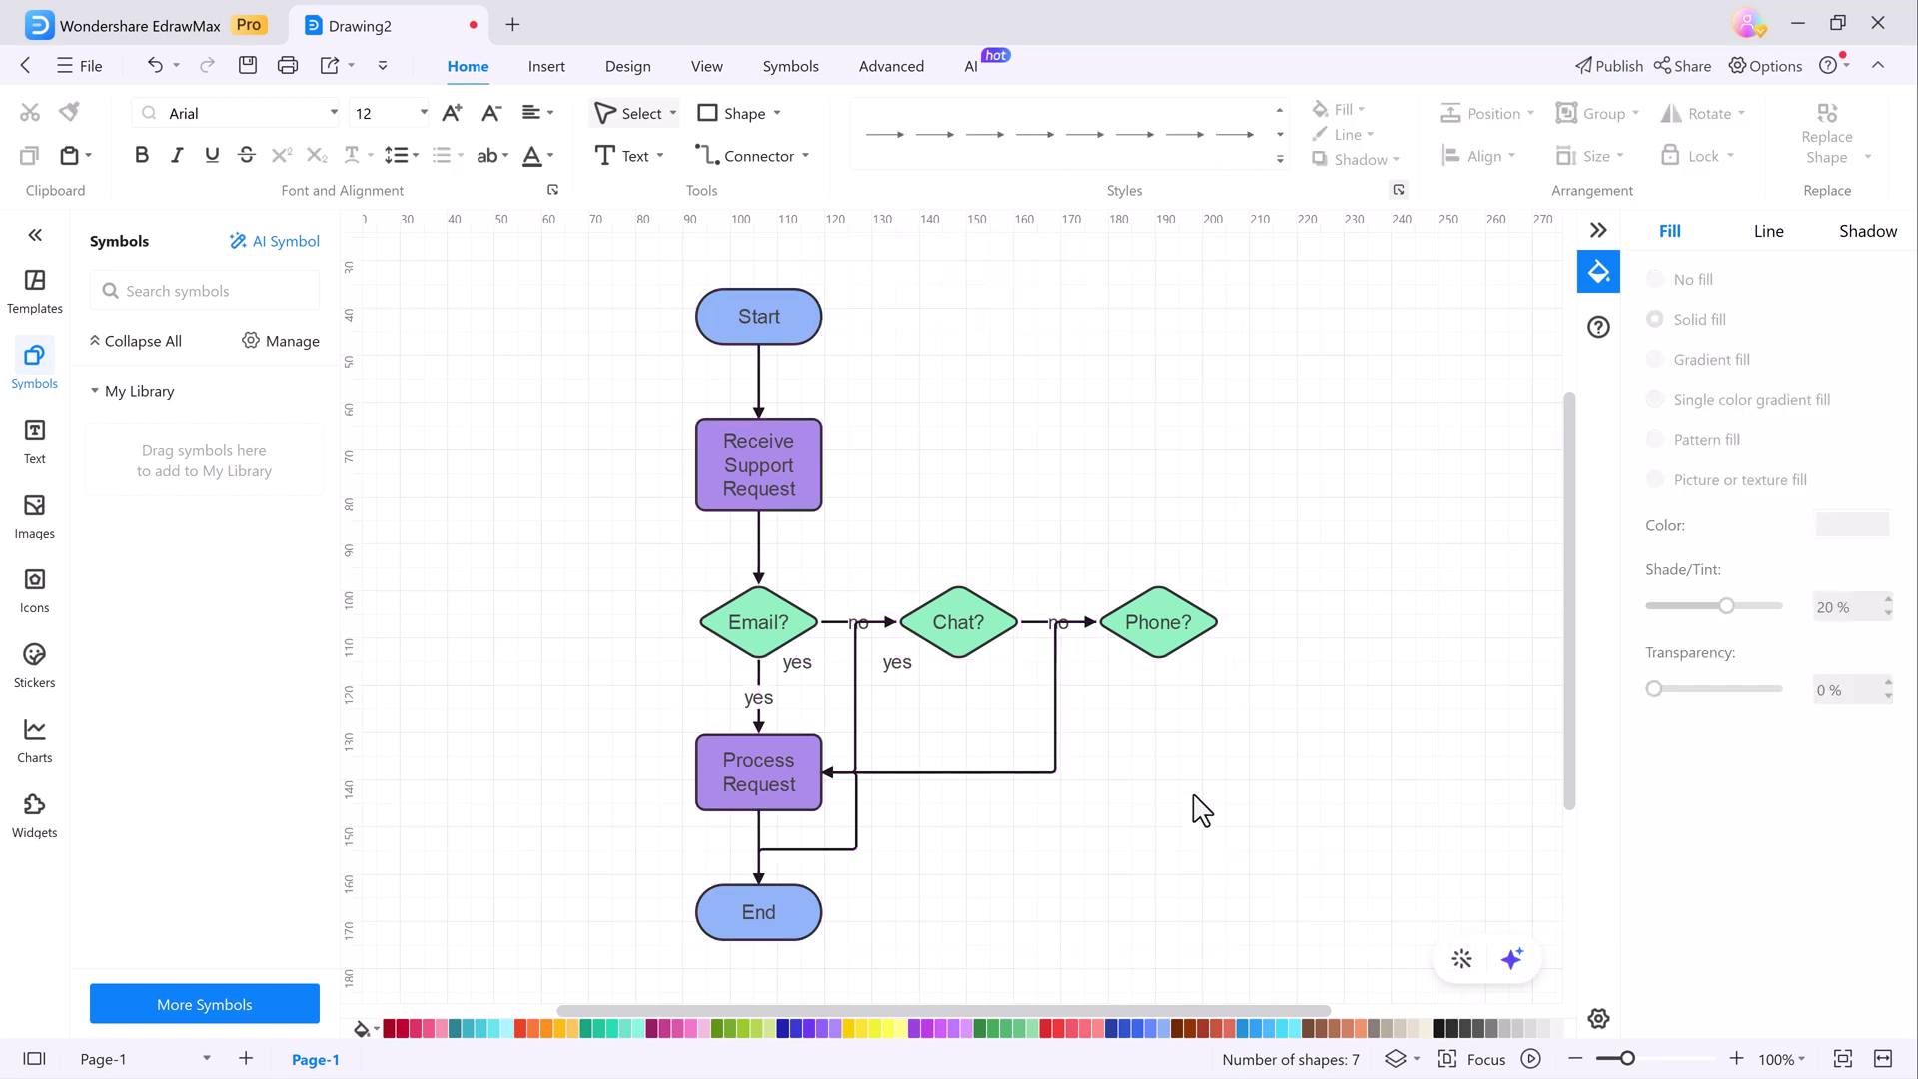
Step: Turn on Flow Animation from the View tab, then select Start, Email? and Chat? to check it
left_click(709, 68)
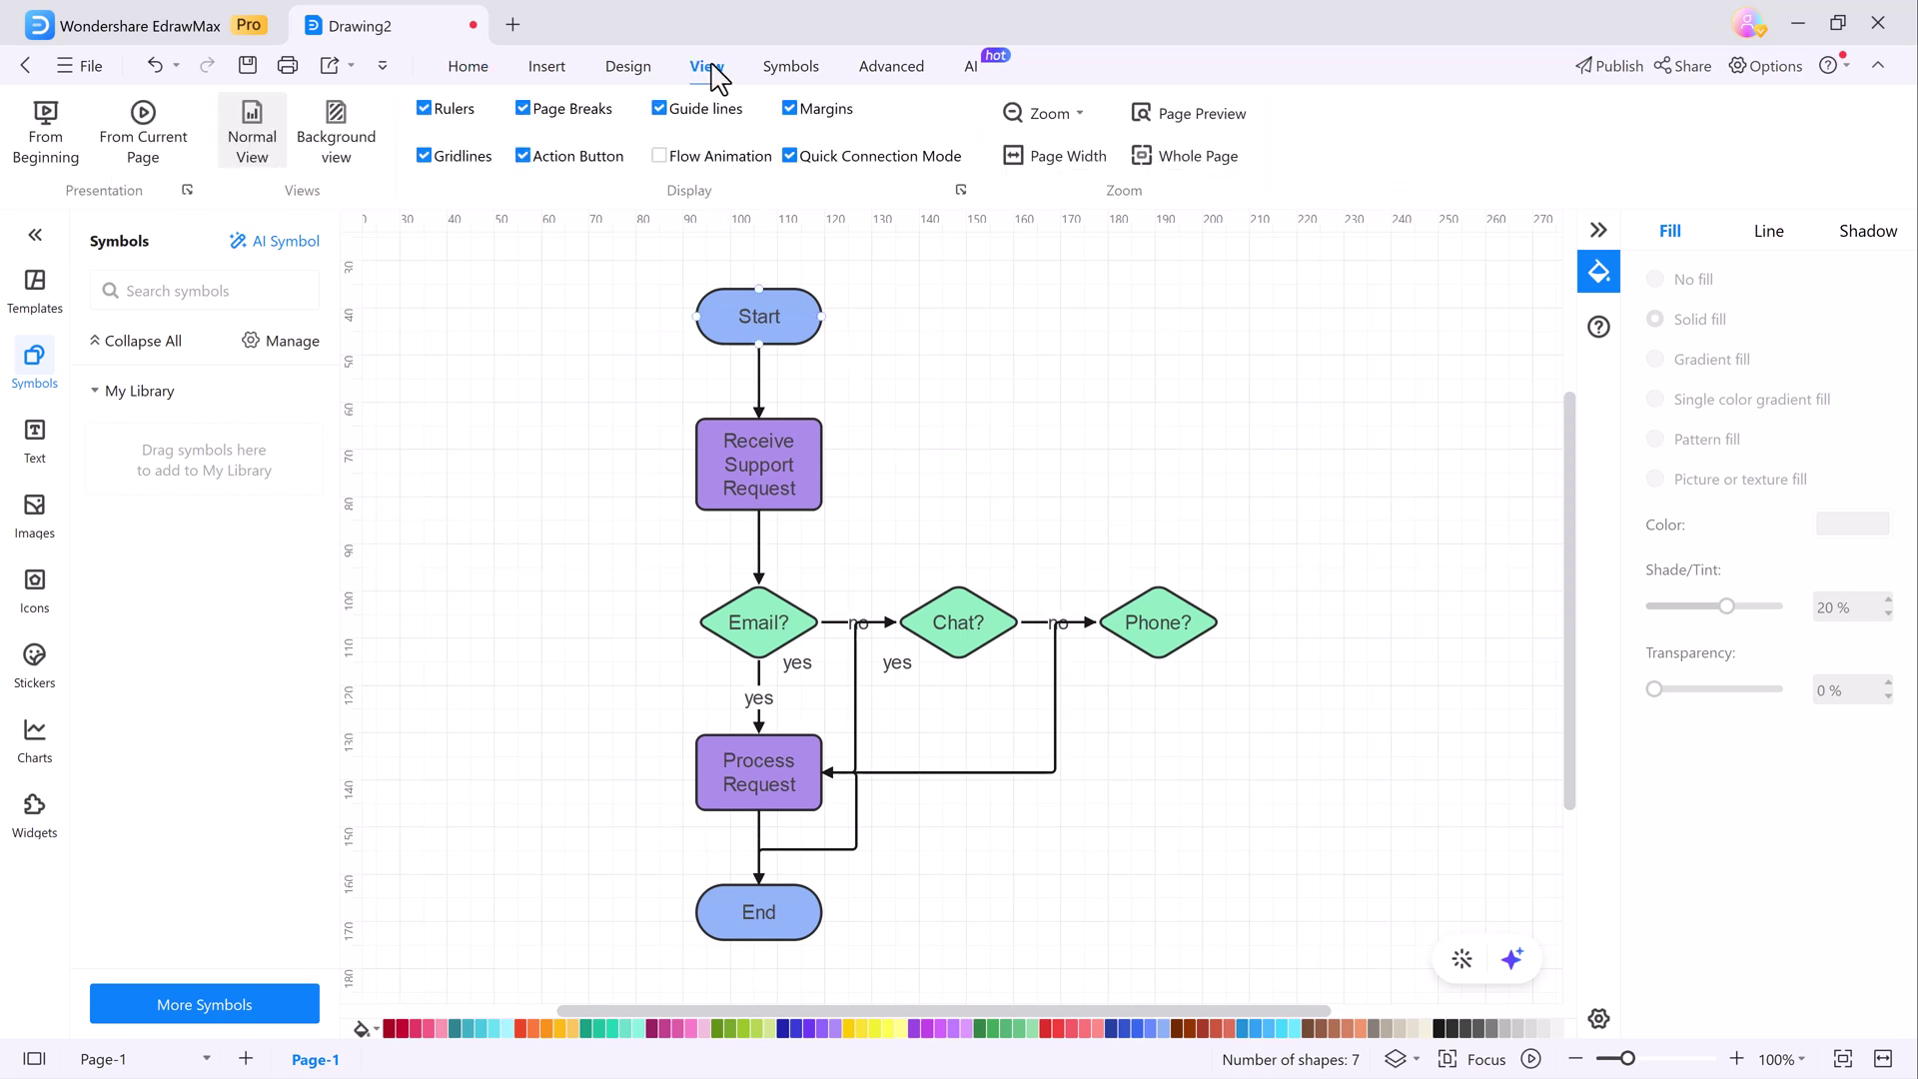
left_click(662, 159)
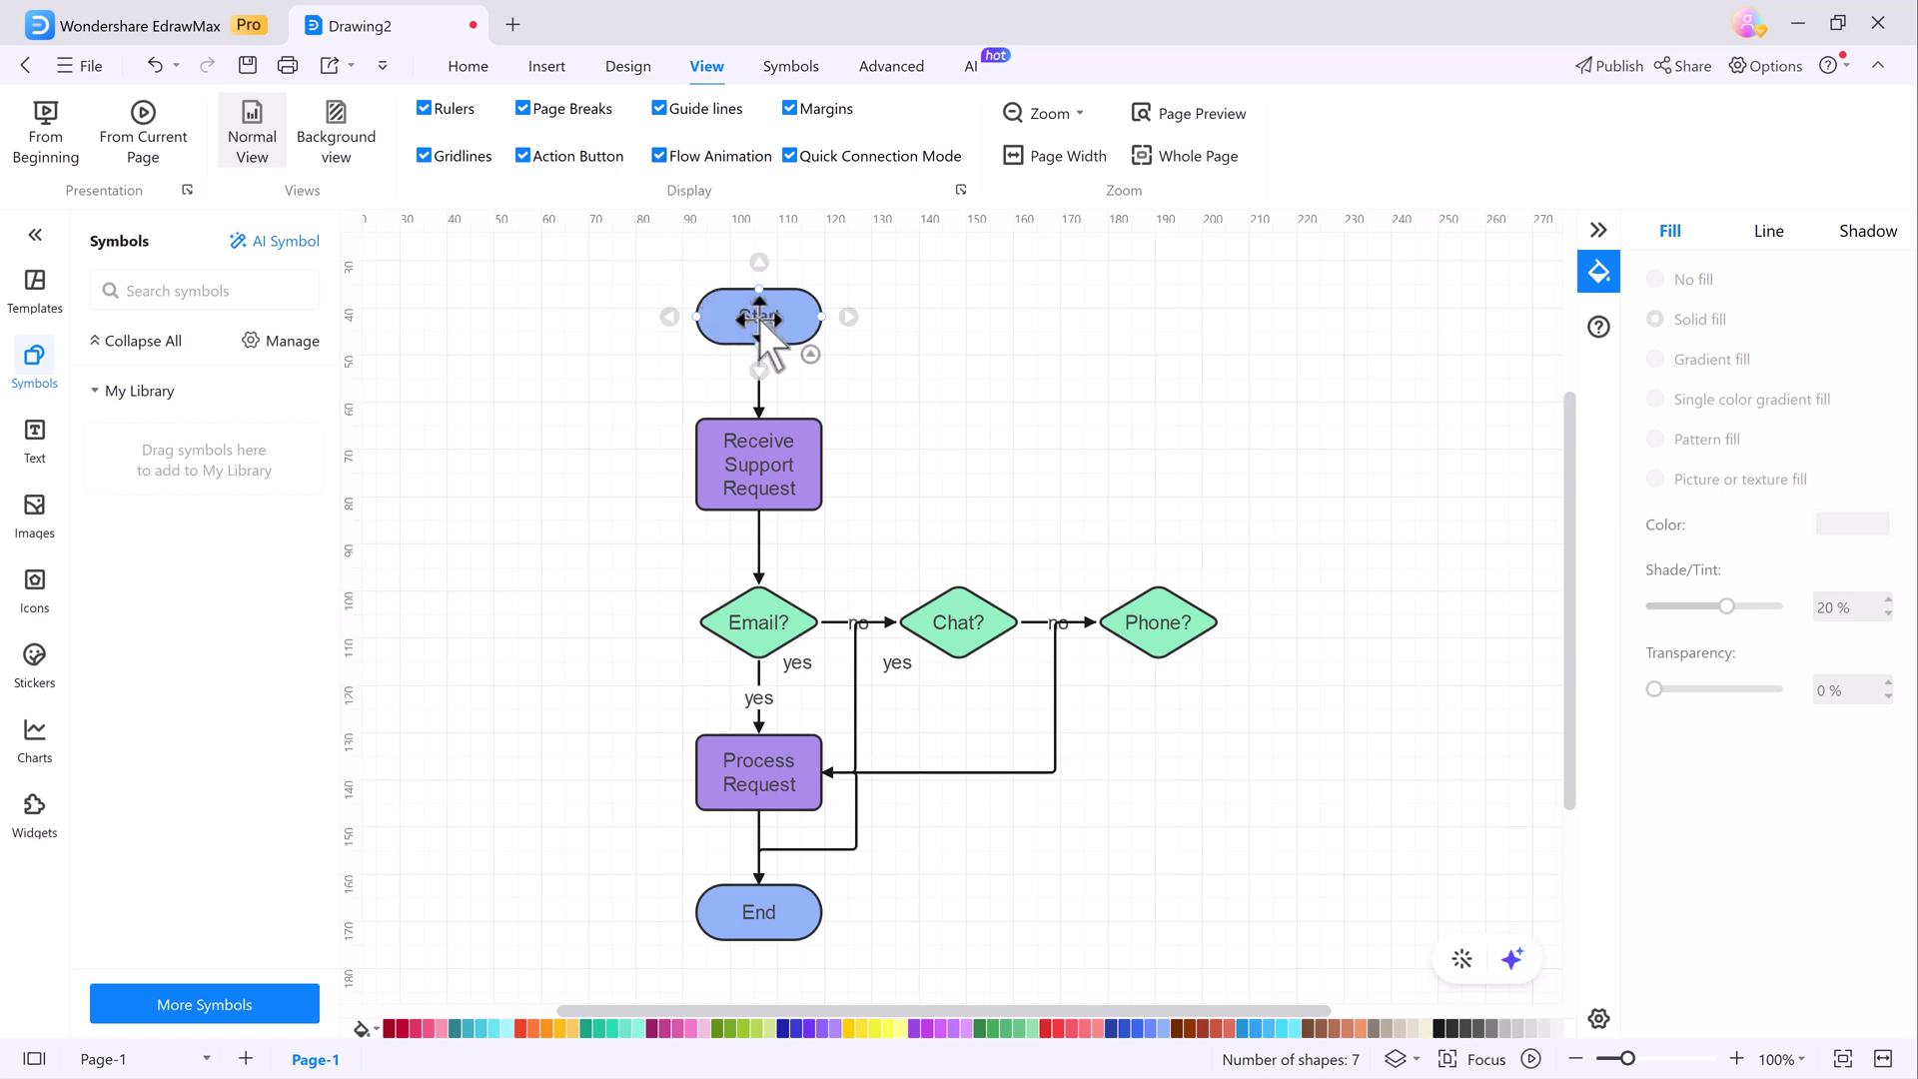
left_click(759, 320)
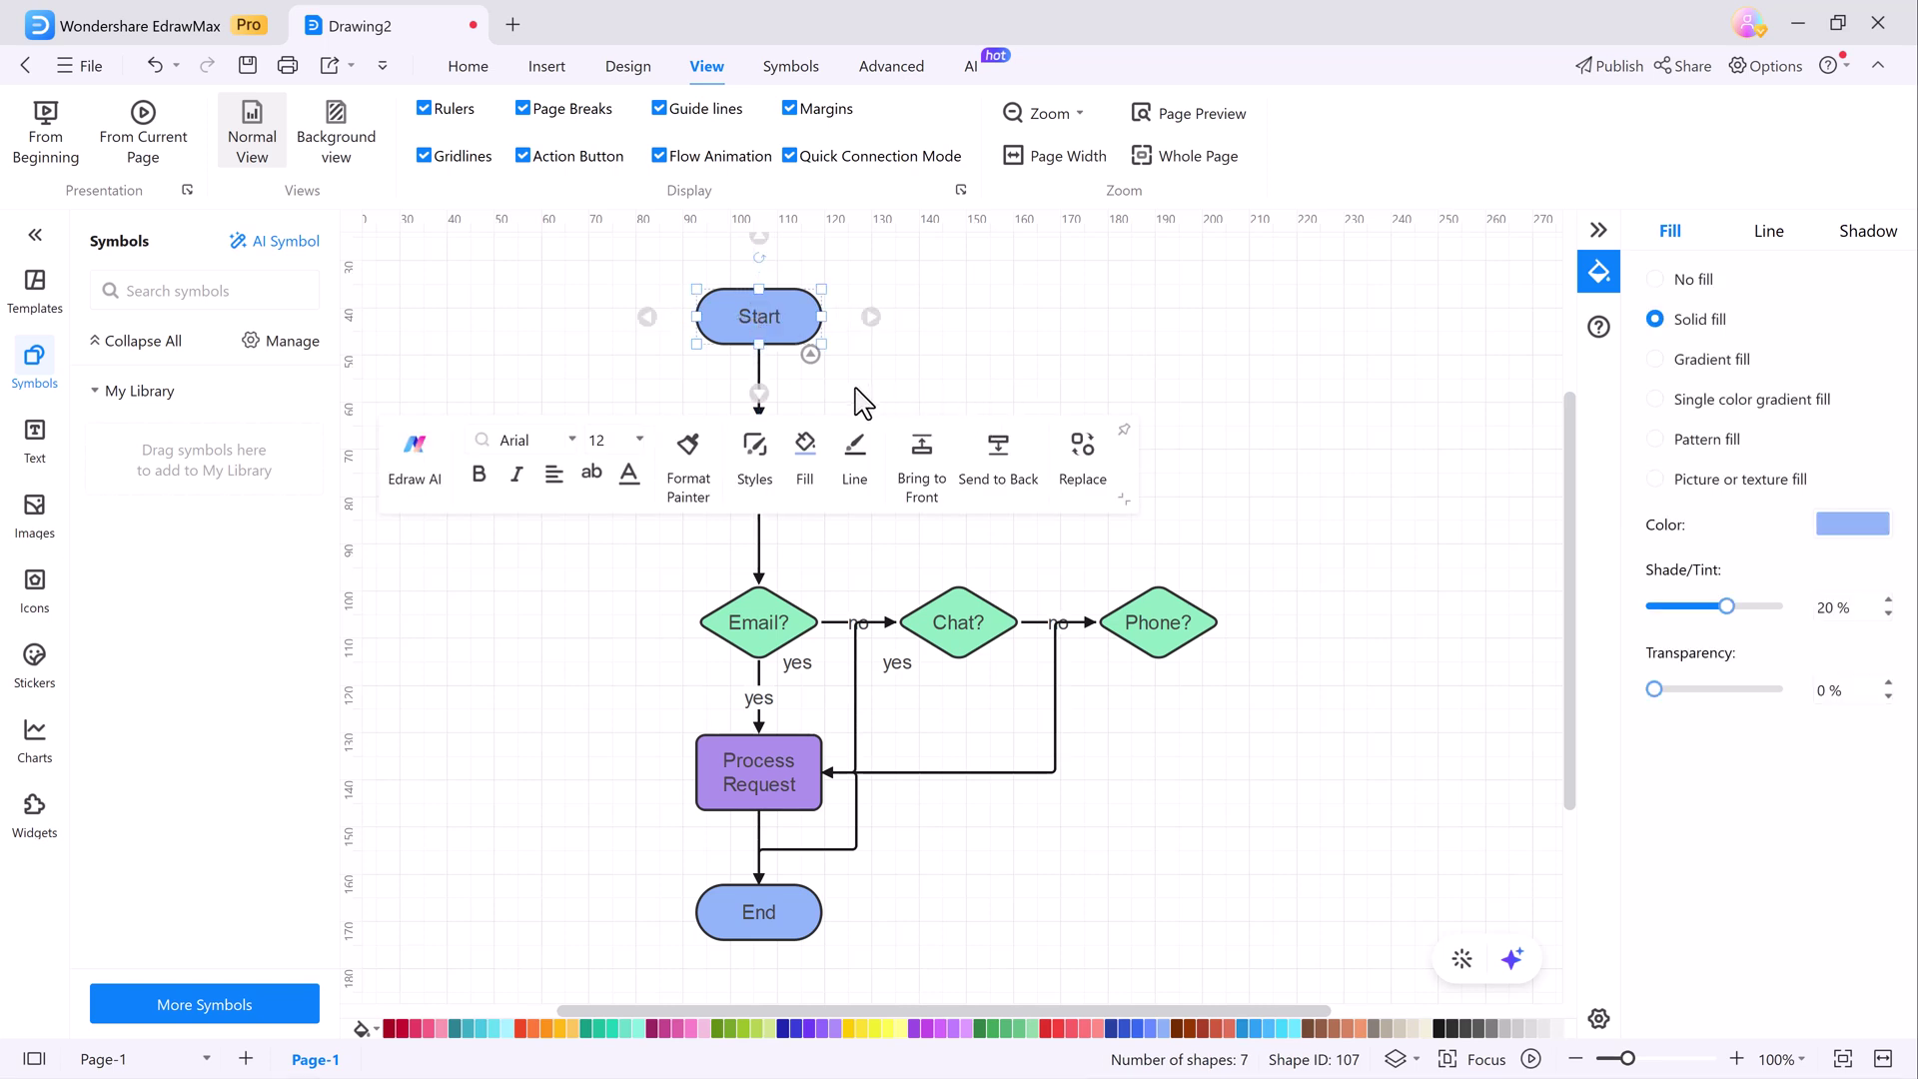
left_click(765, 625)
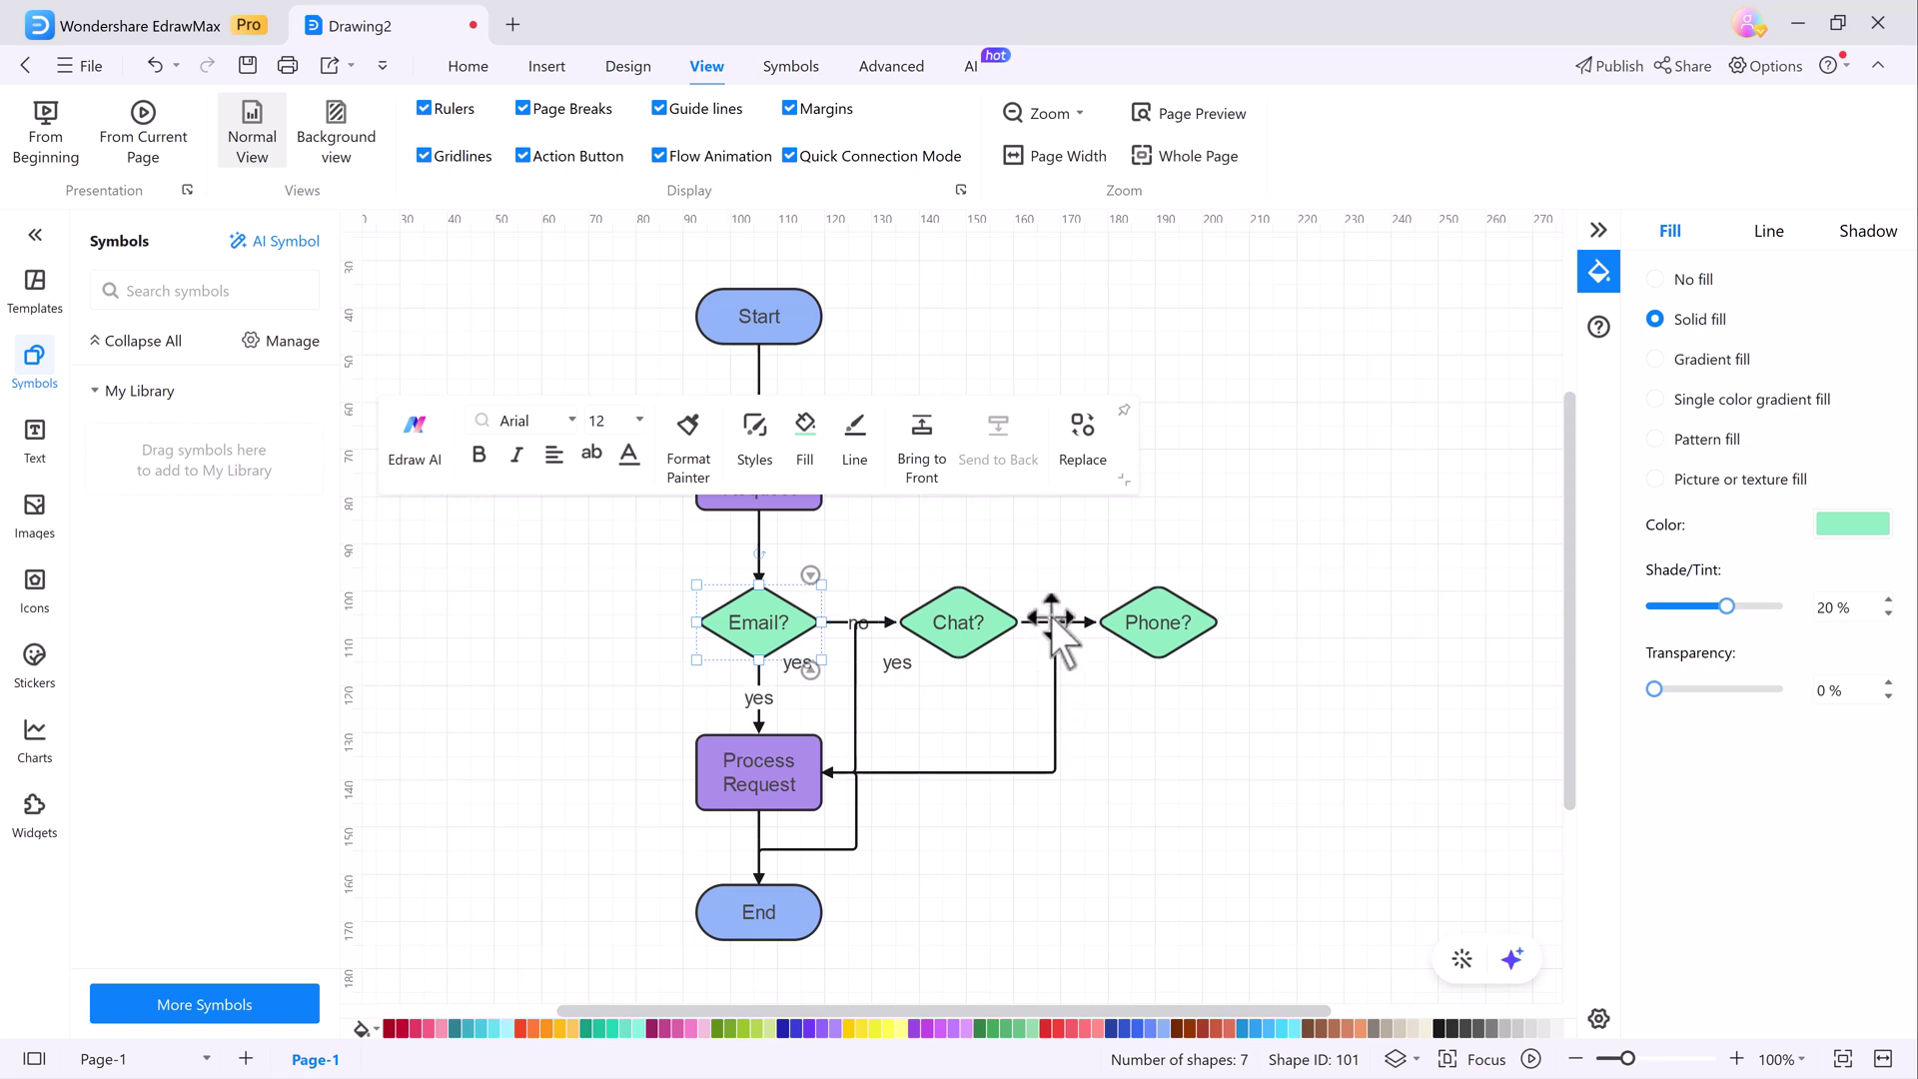
left_click(959, 625)
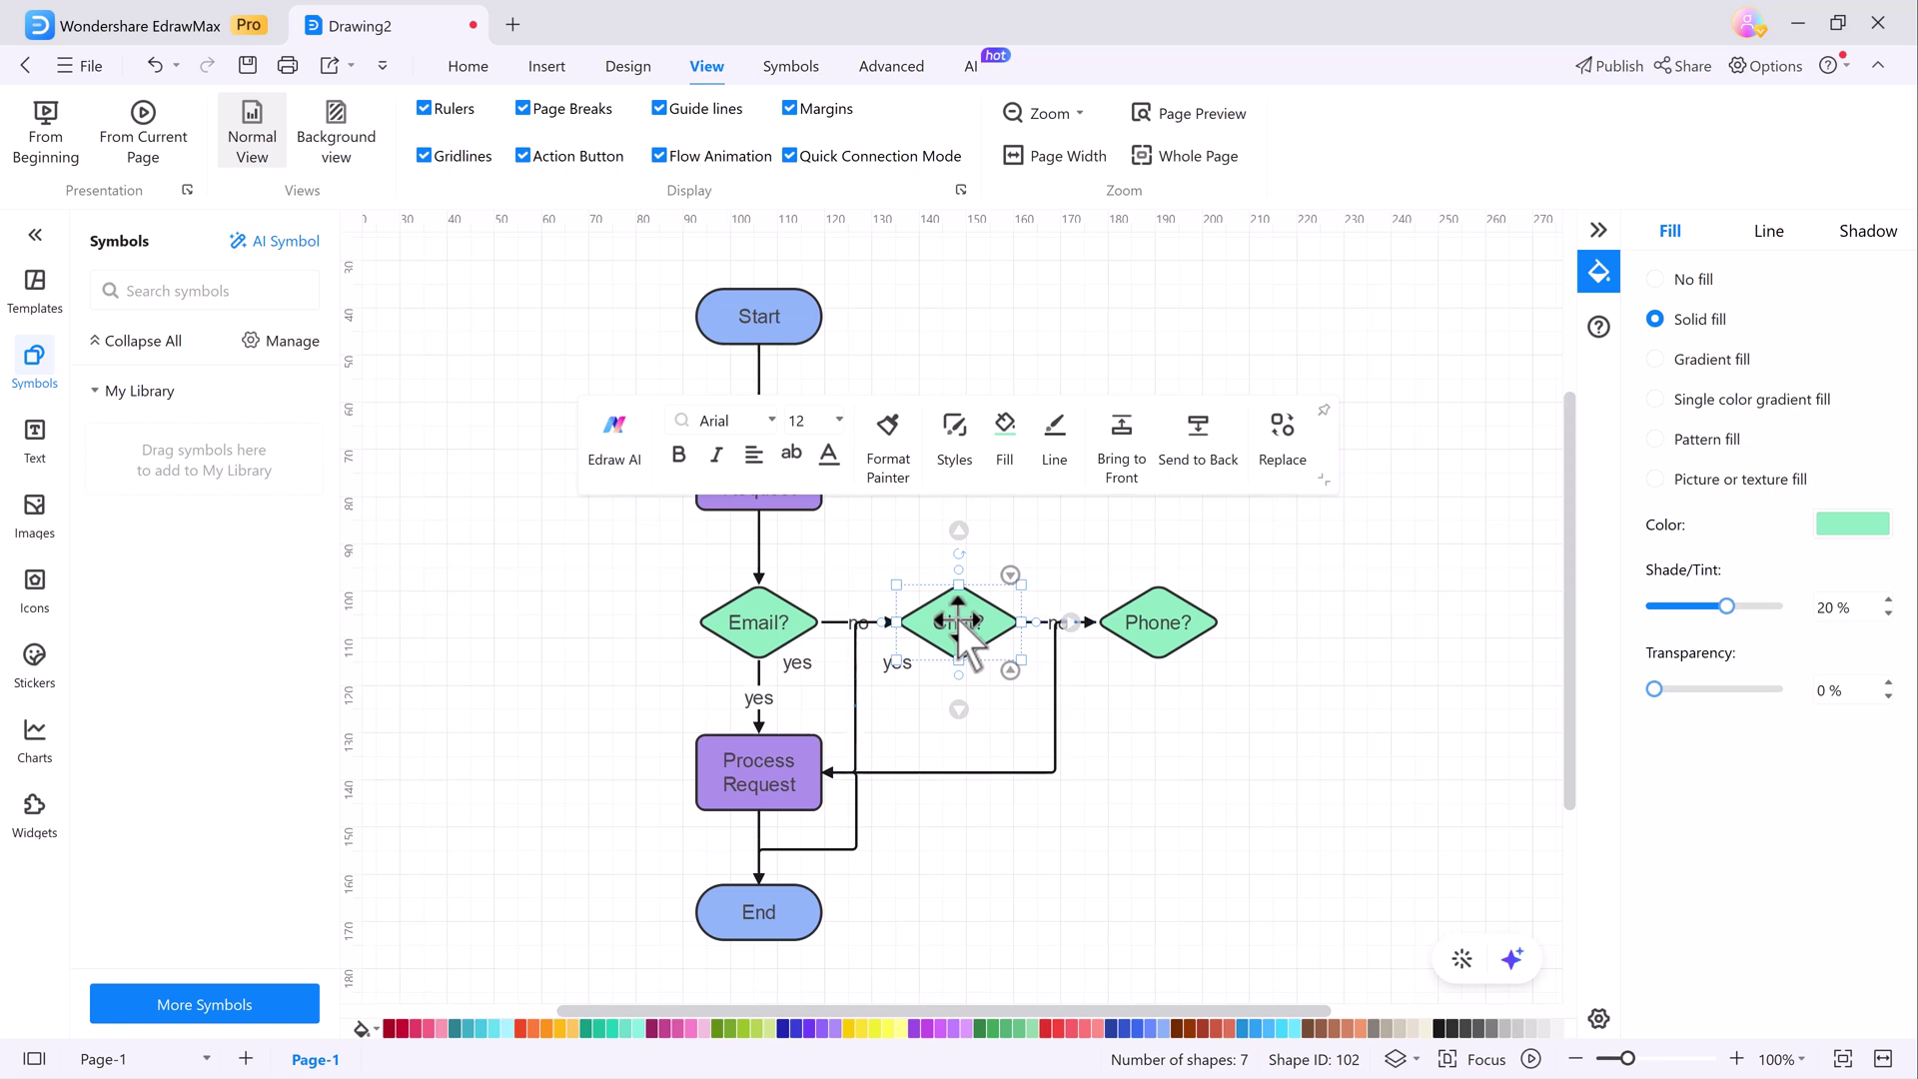
left_click(1206, 729)
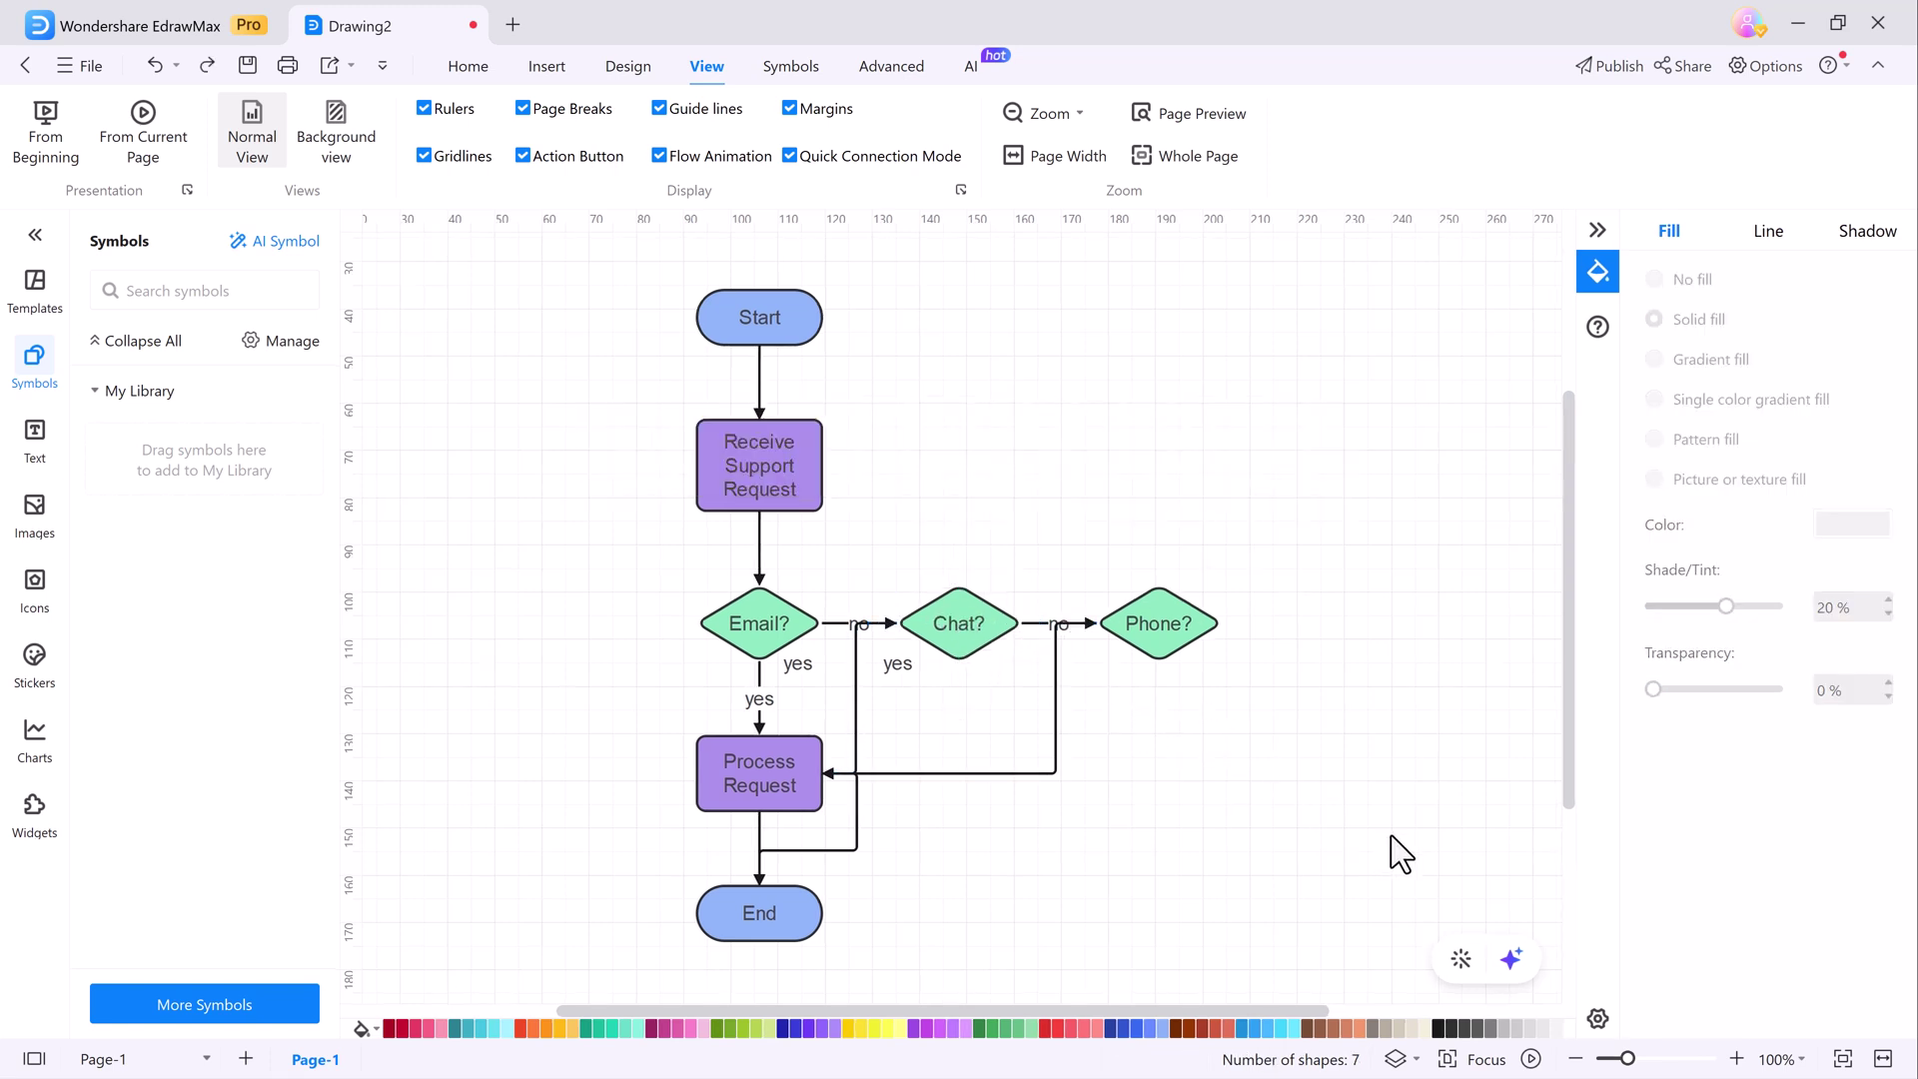
Step: Attach EdrawMax.txt in the Edraw AI panel and send it to generate a flowchart
left_click(1511, 961)
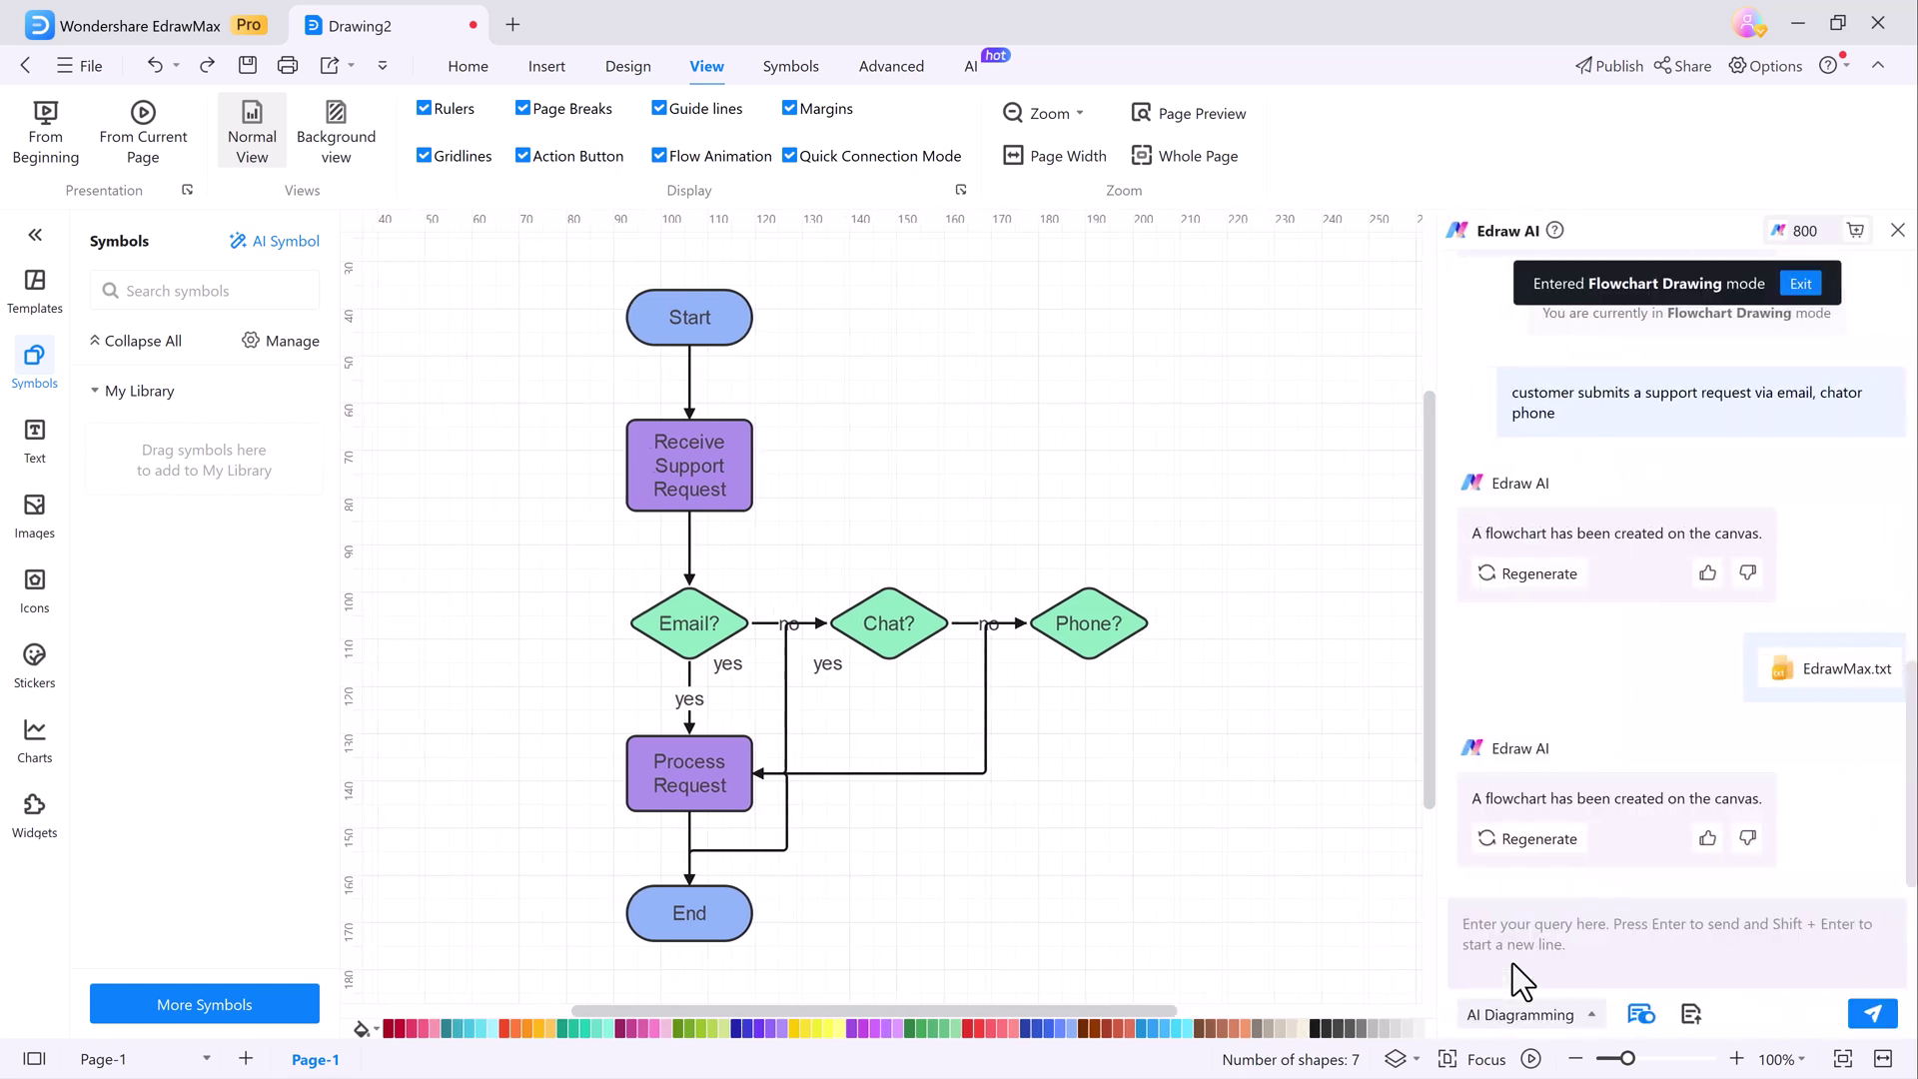
left_click(1672, 1015)
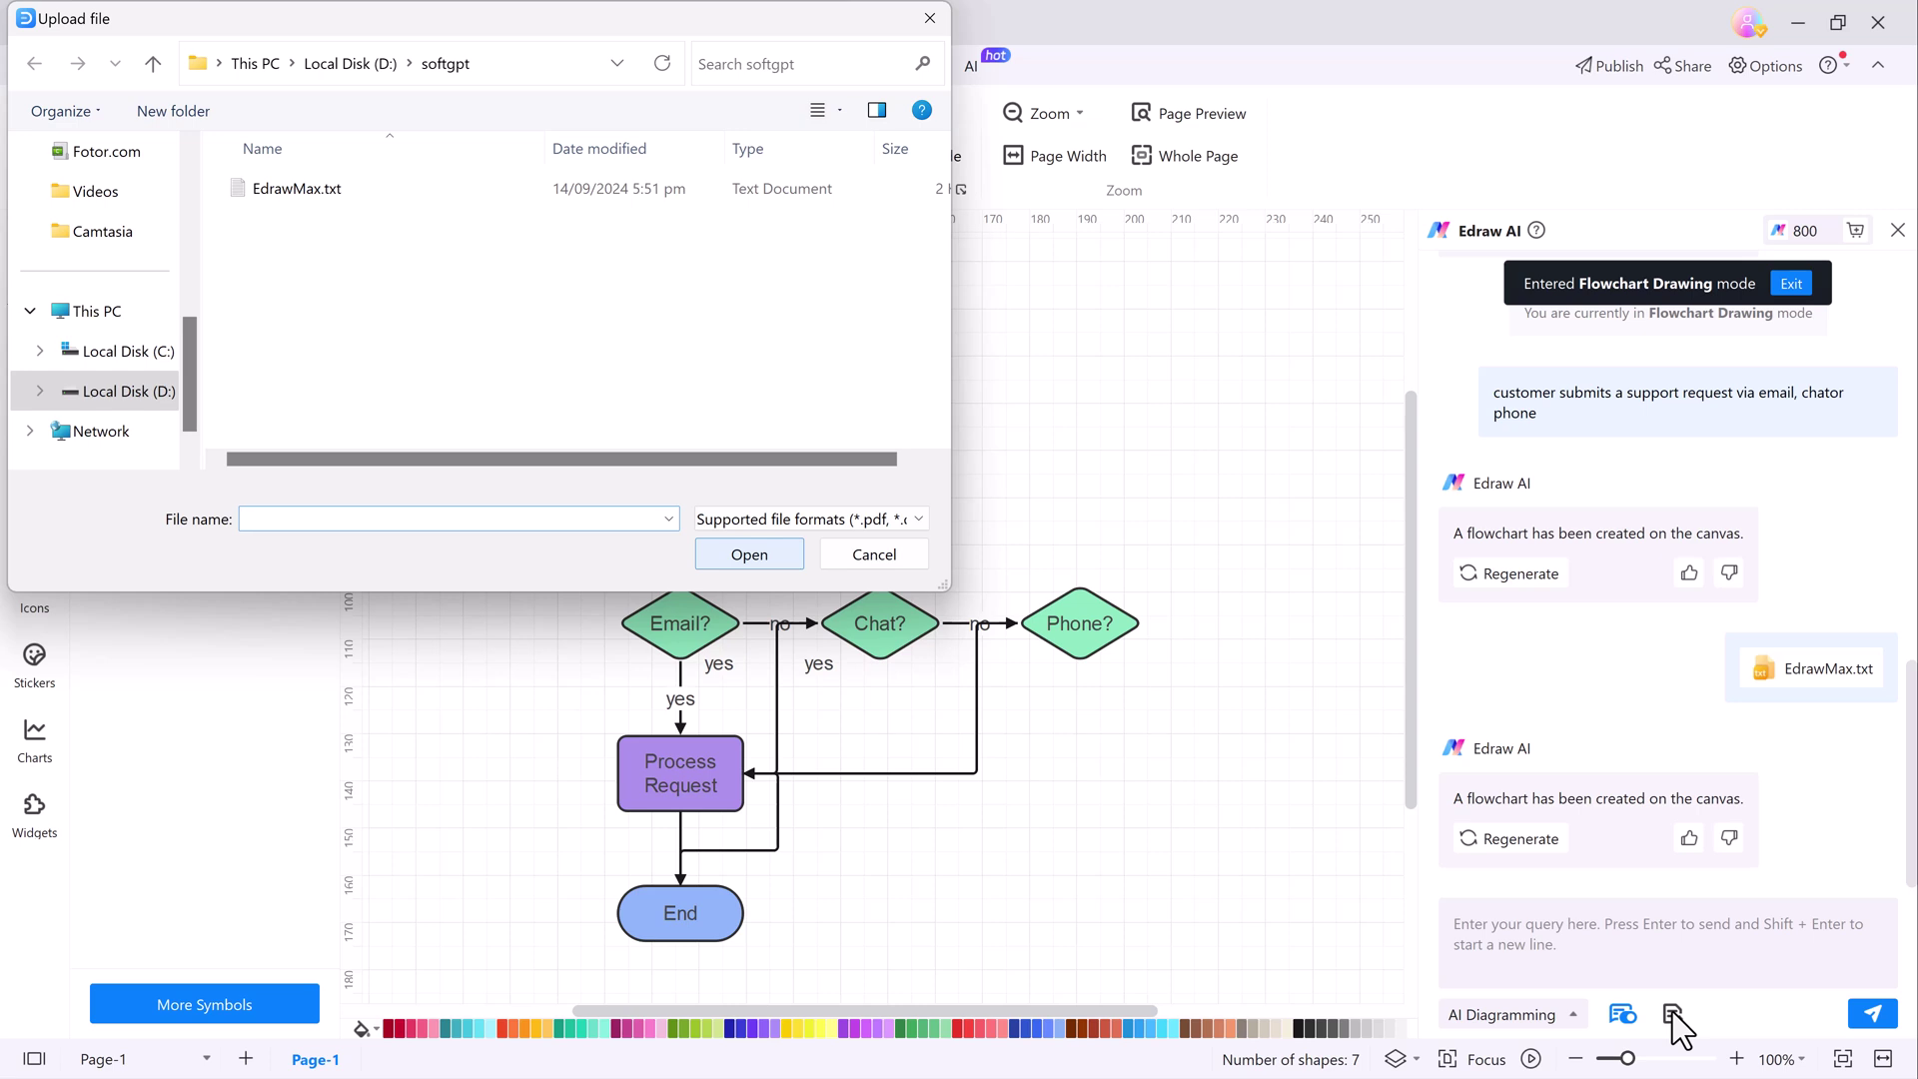
left_click(615, 193)
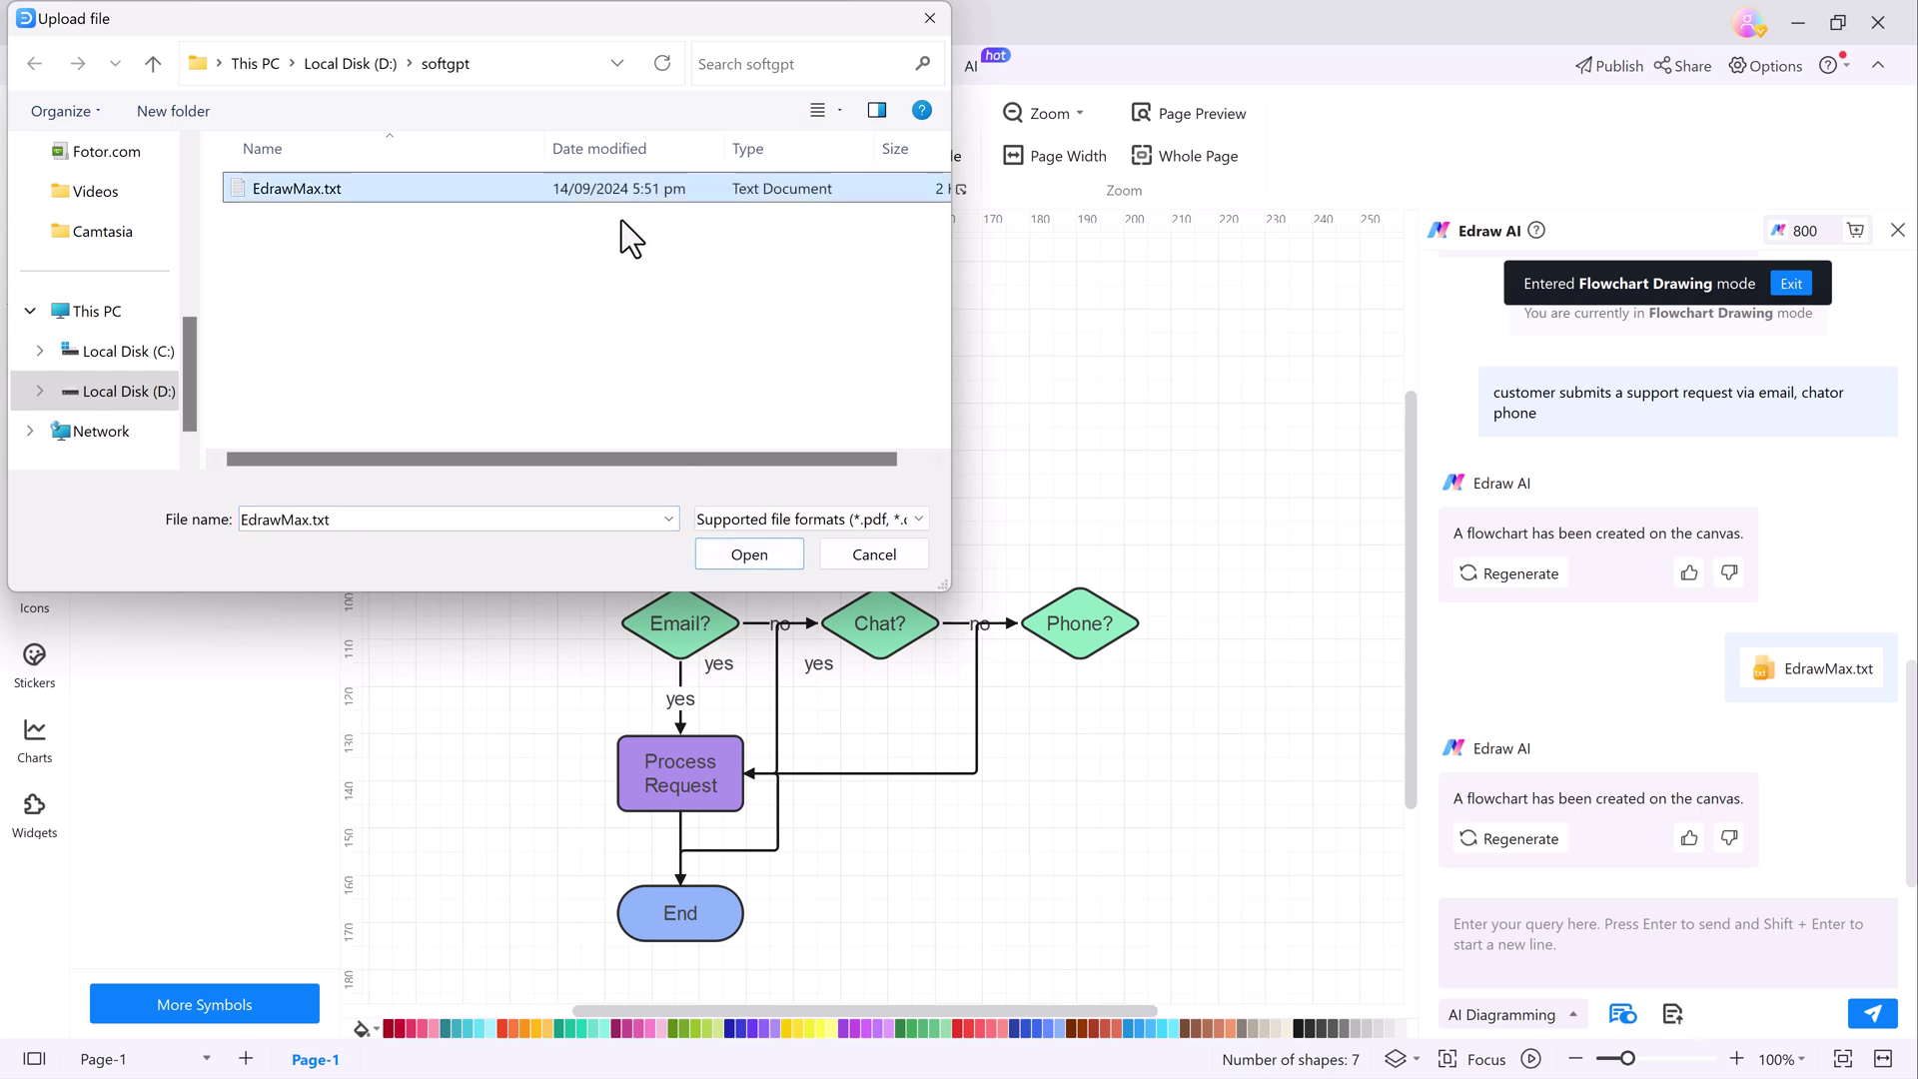
left_click(747, 555)
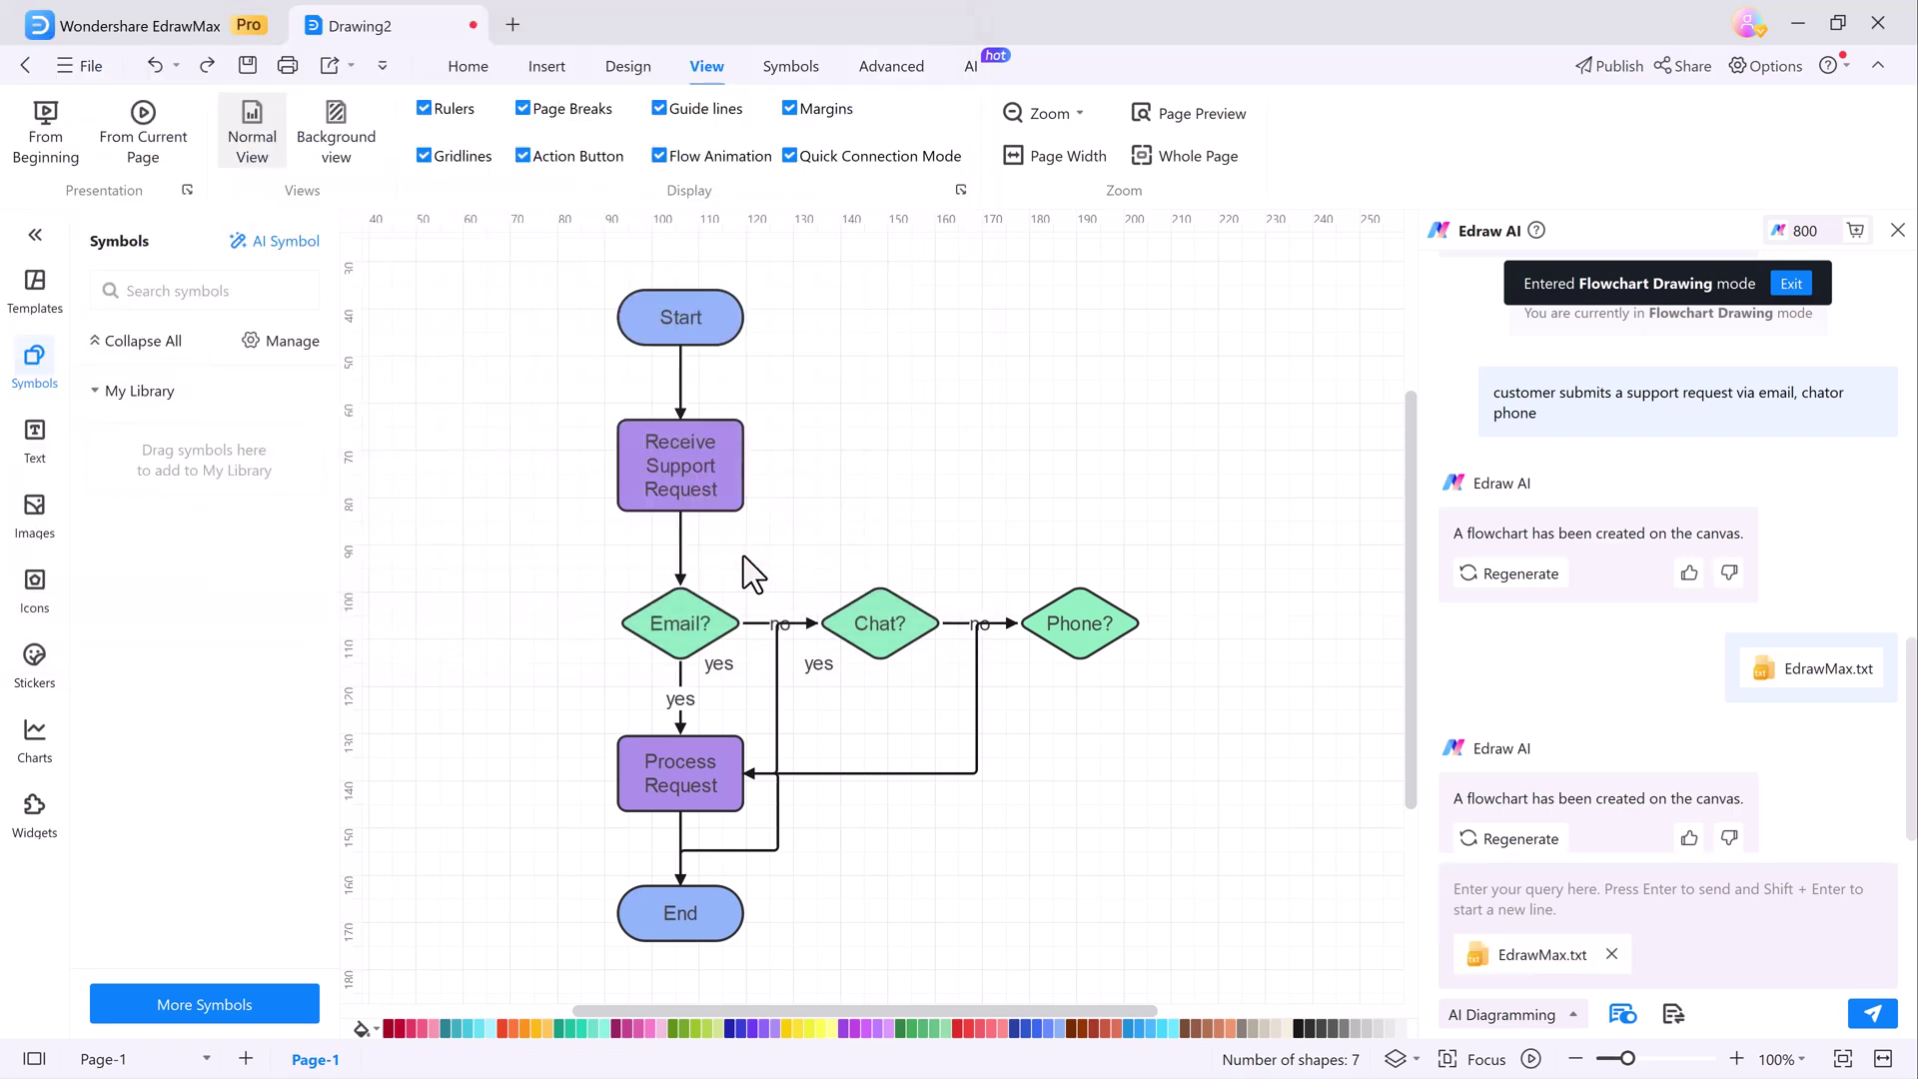
left_click(1874, 1014)
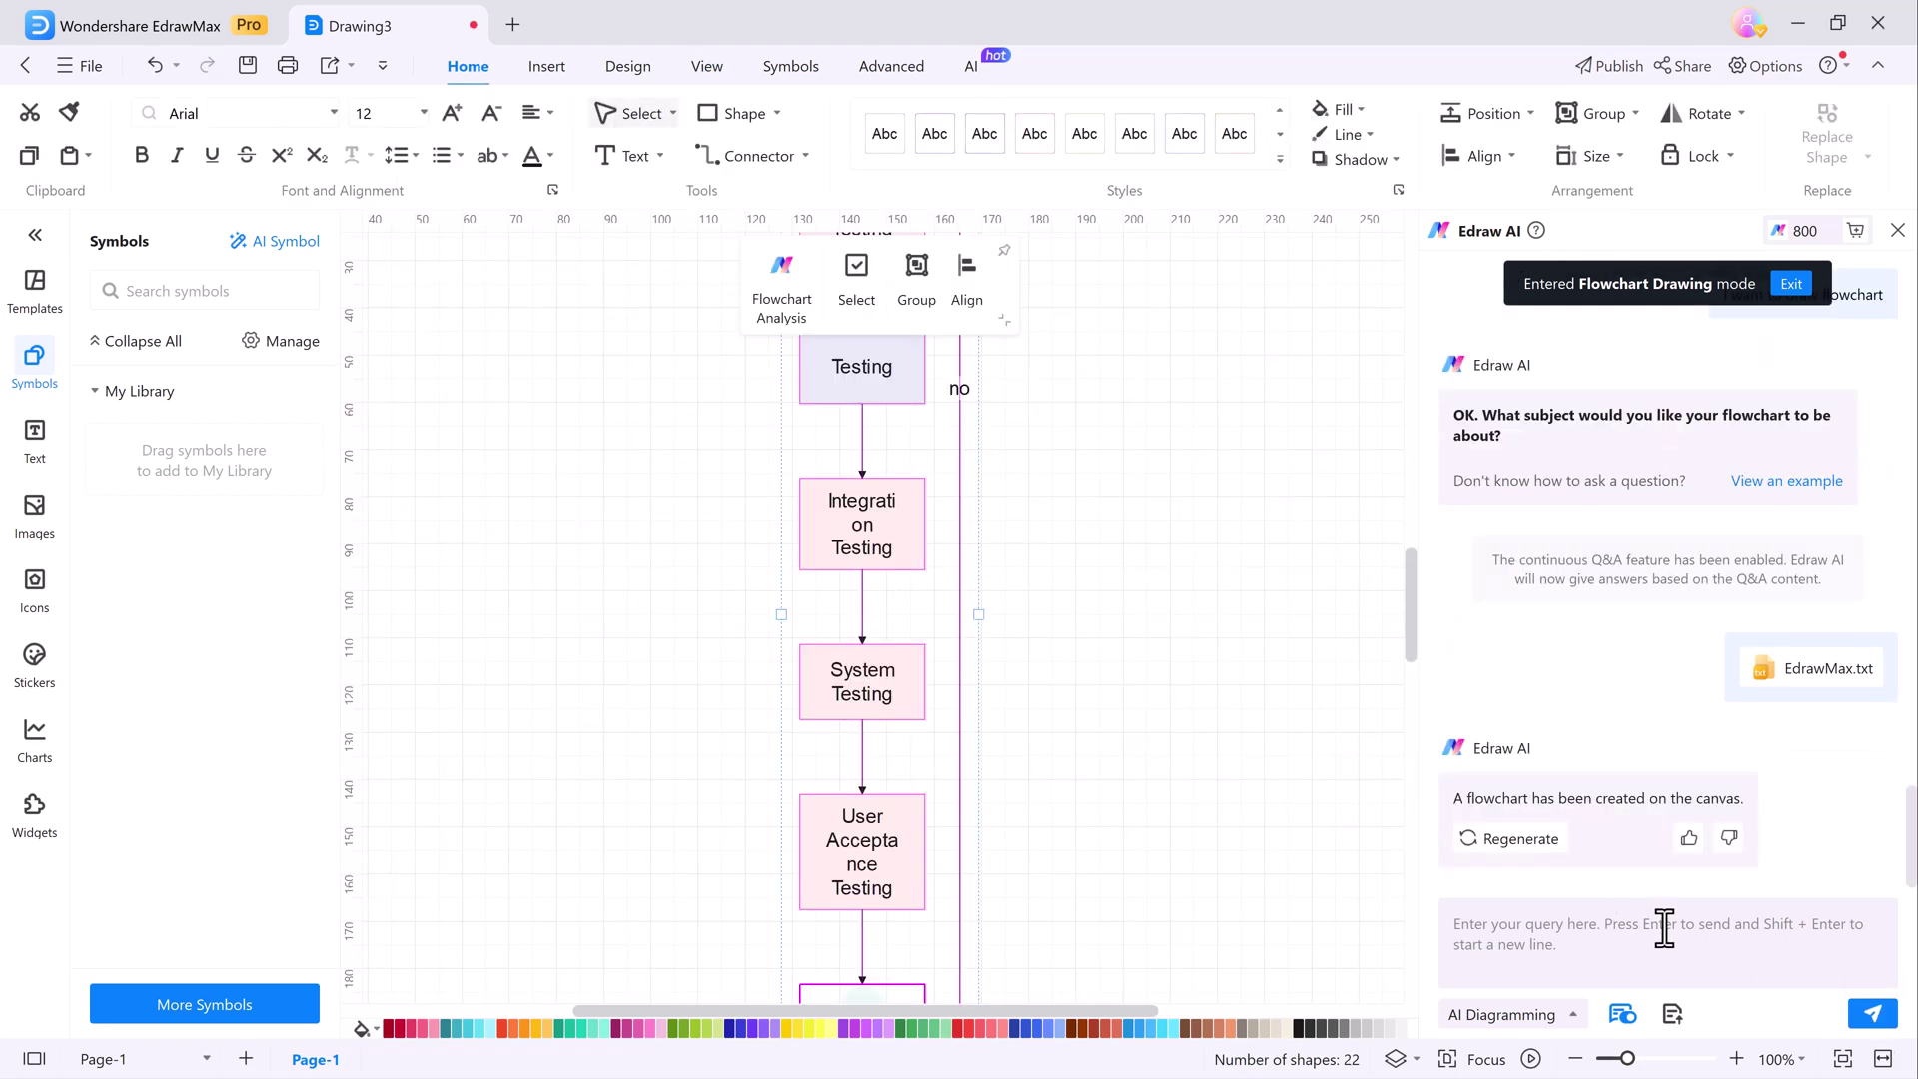
Step: Scroll up and down through the generated software-testing flowchart to review all its shapes
scroll(1132, 704, "up", 6)
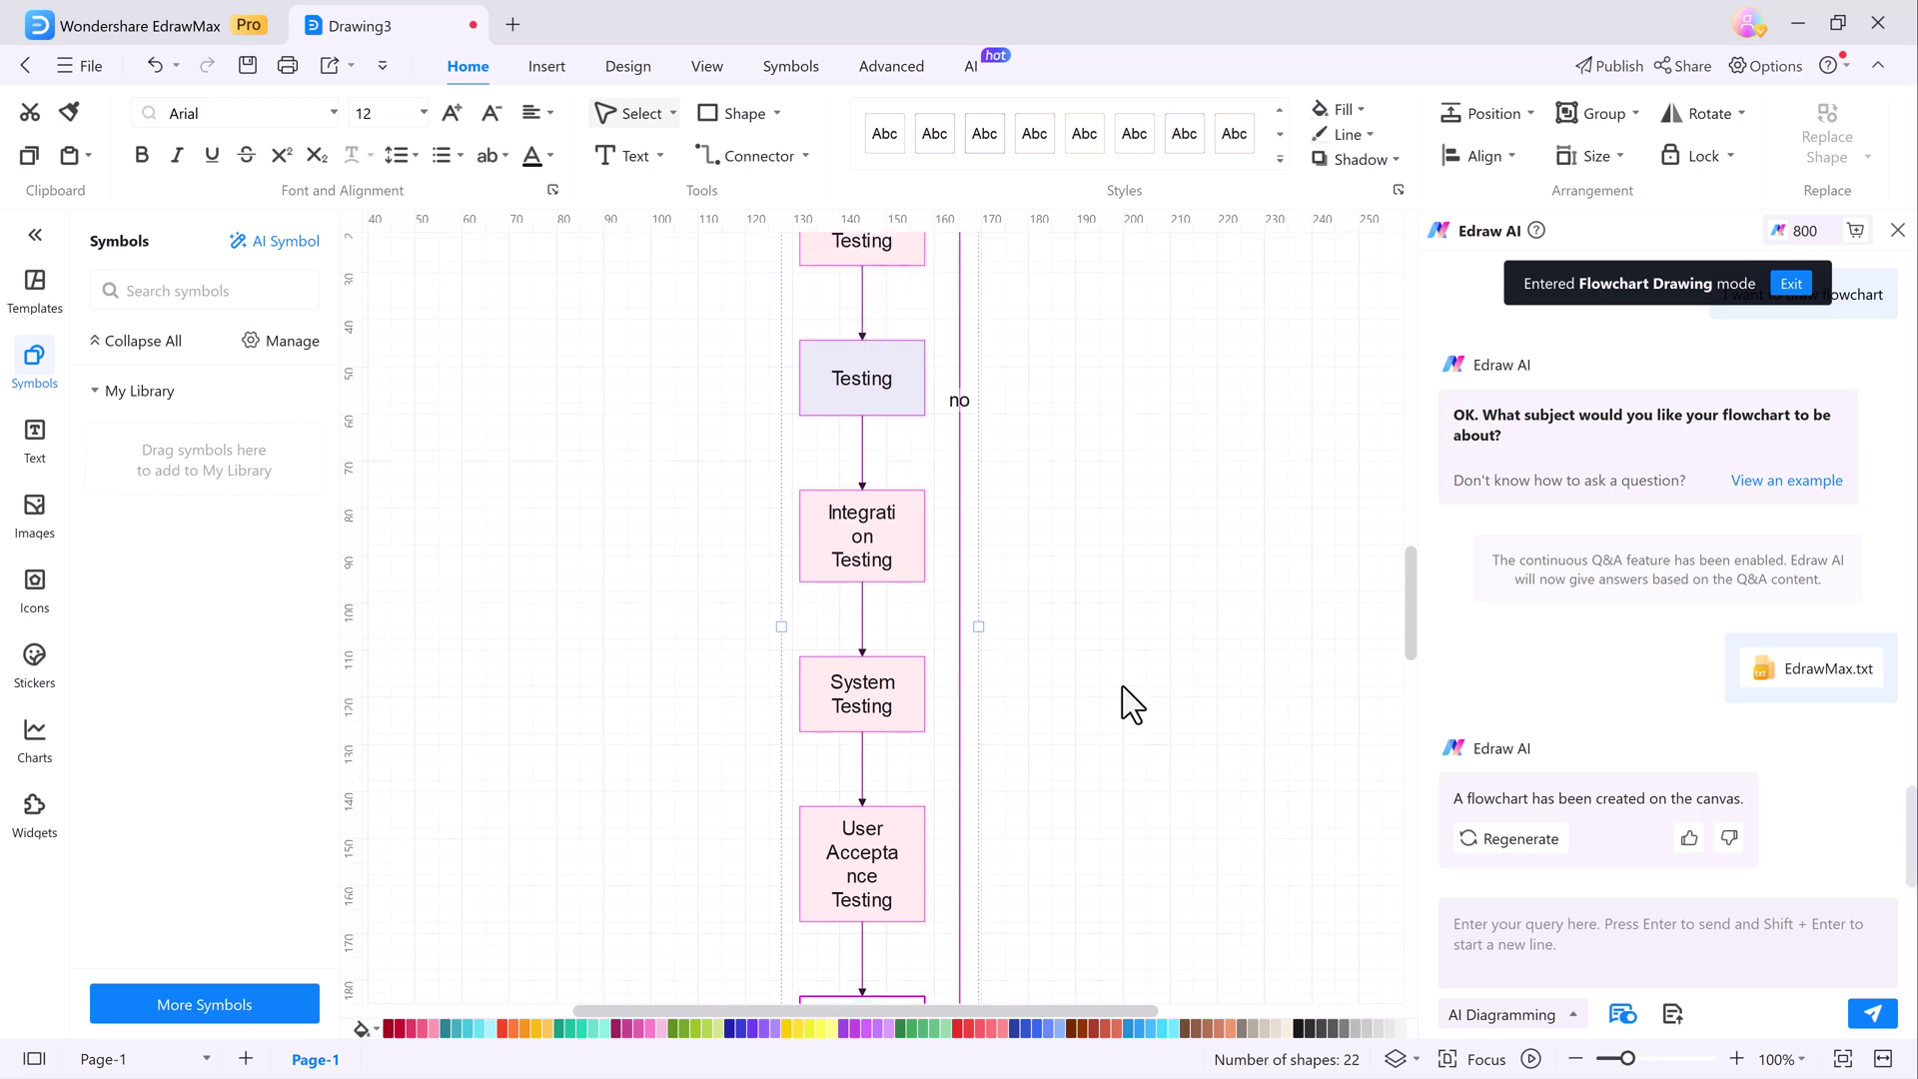
scroll(1131, 704, "up", 8)
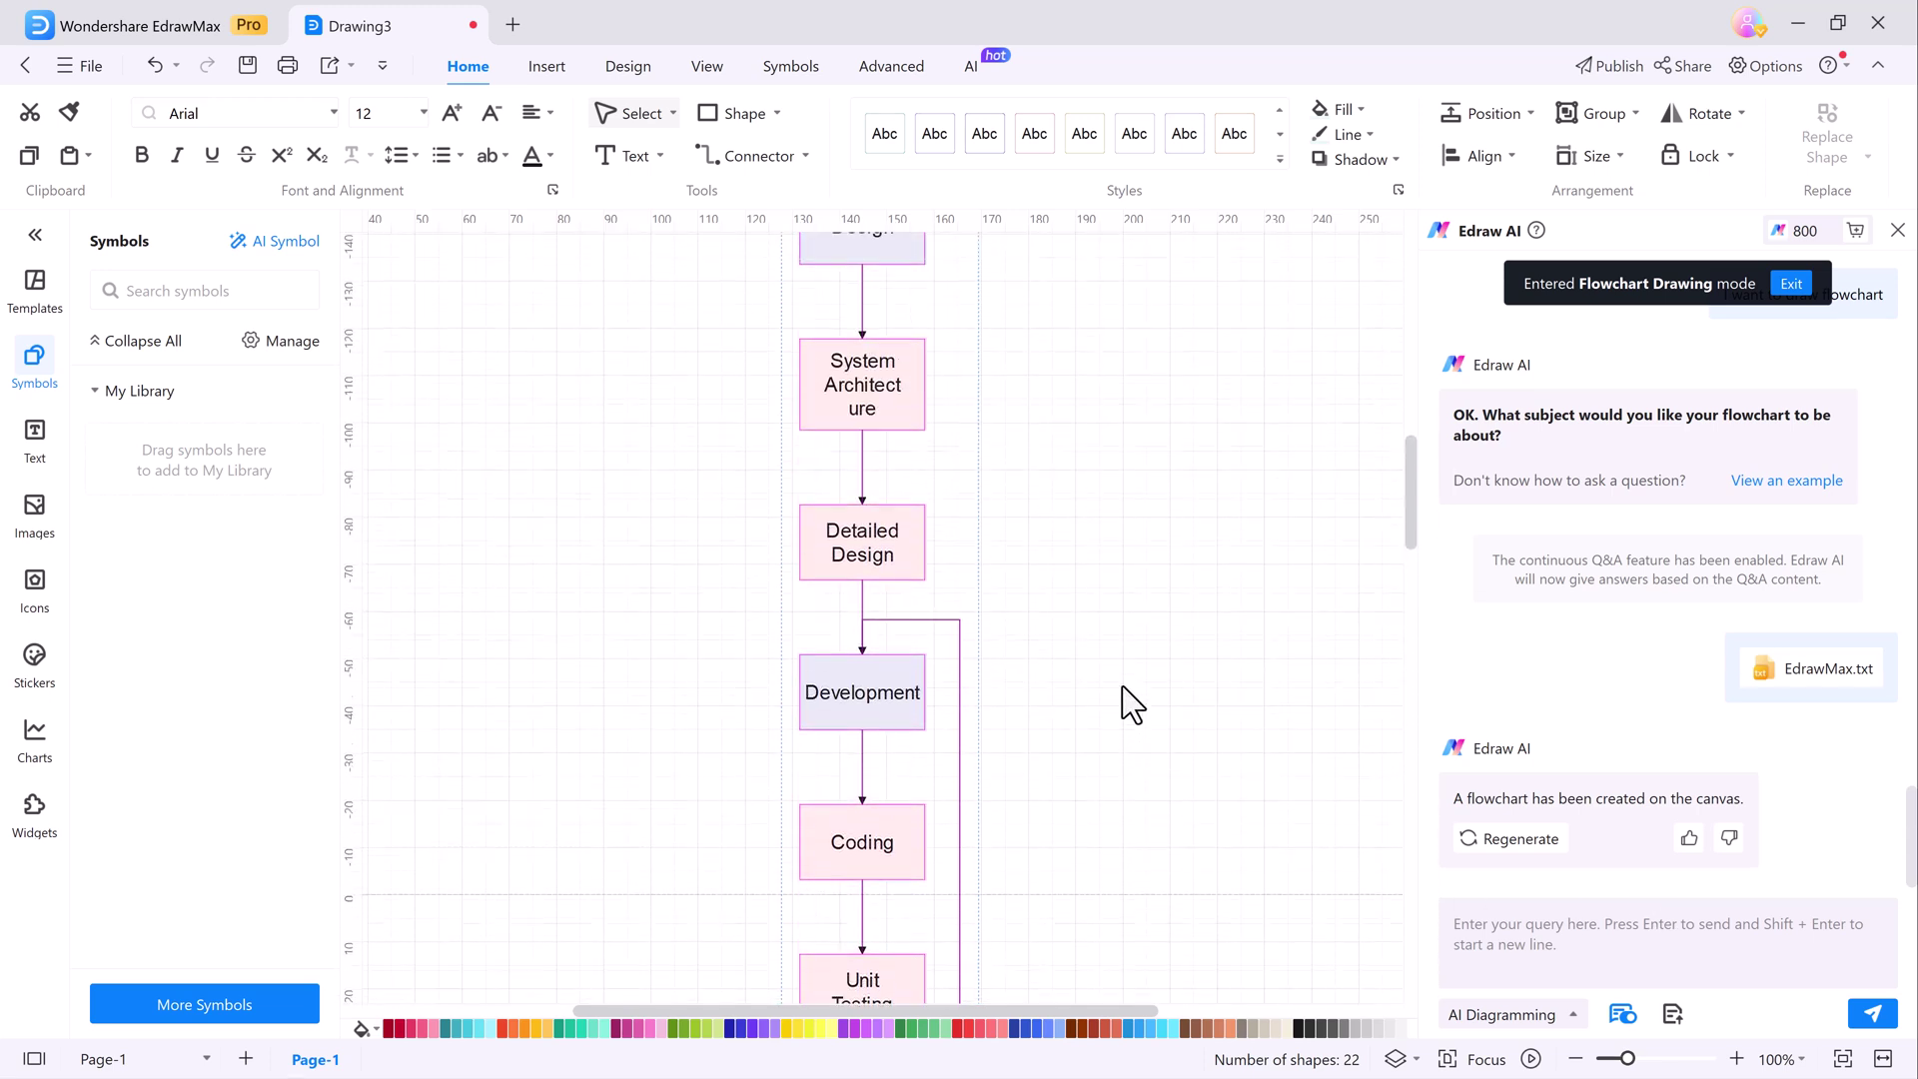
scroll(1131, 704, "up", 3)
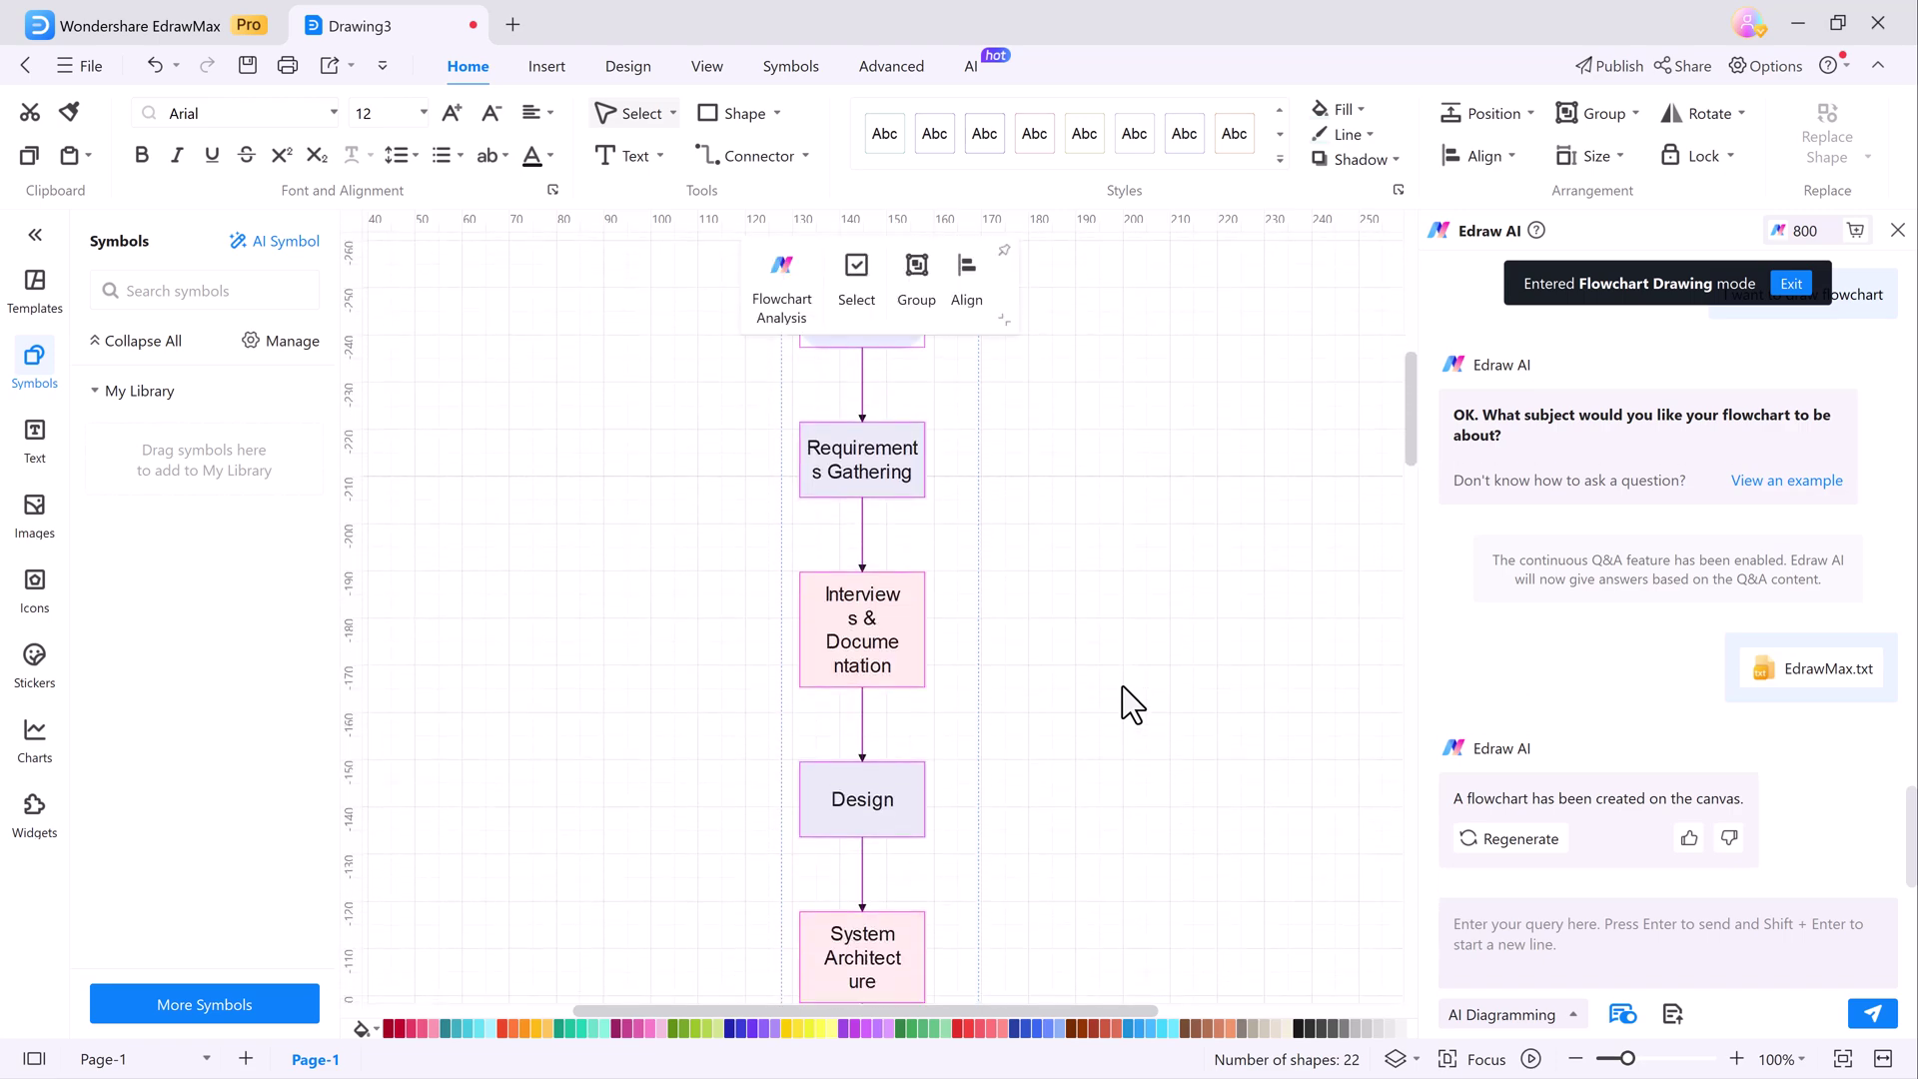
scroll(1131, 704, "down", 5)
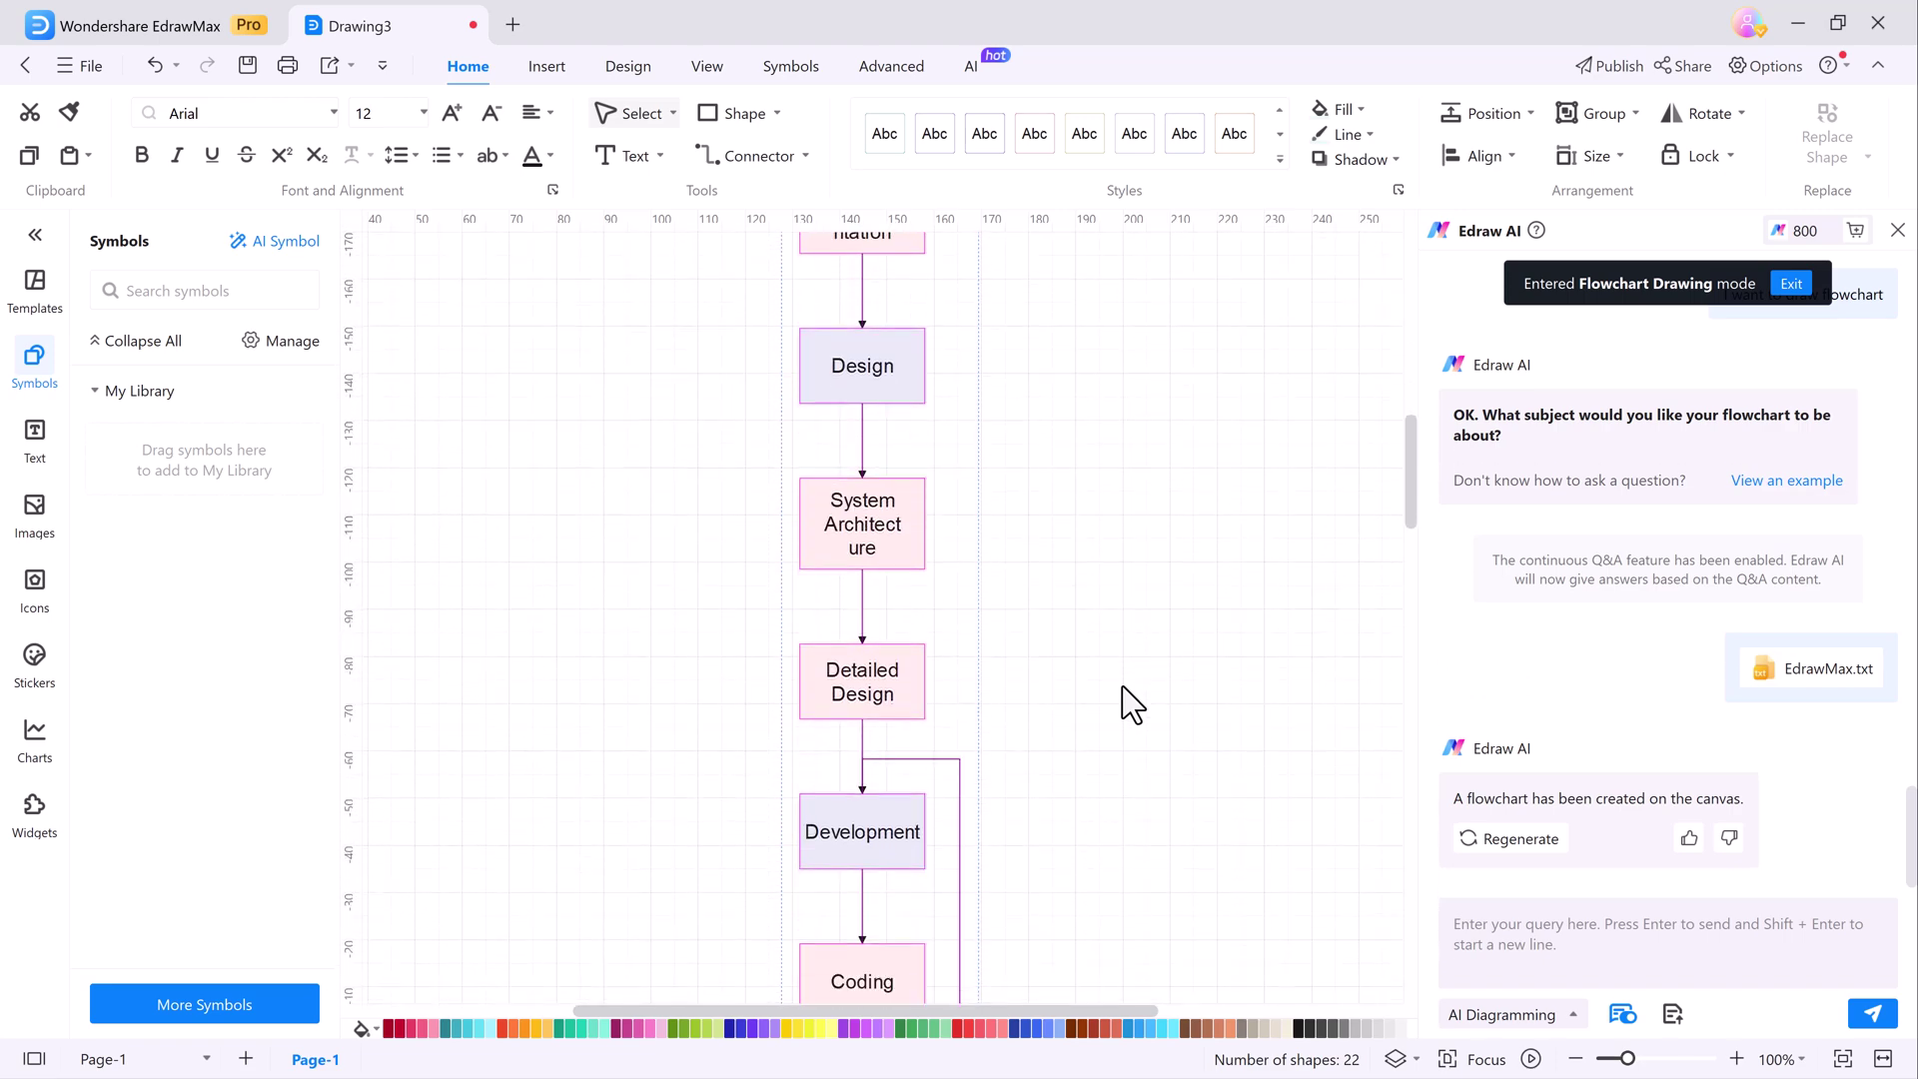
scroll(1131, 705, "down", 7)
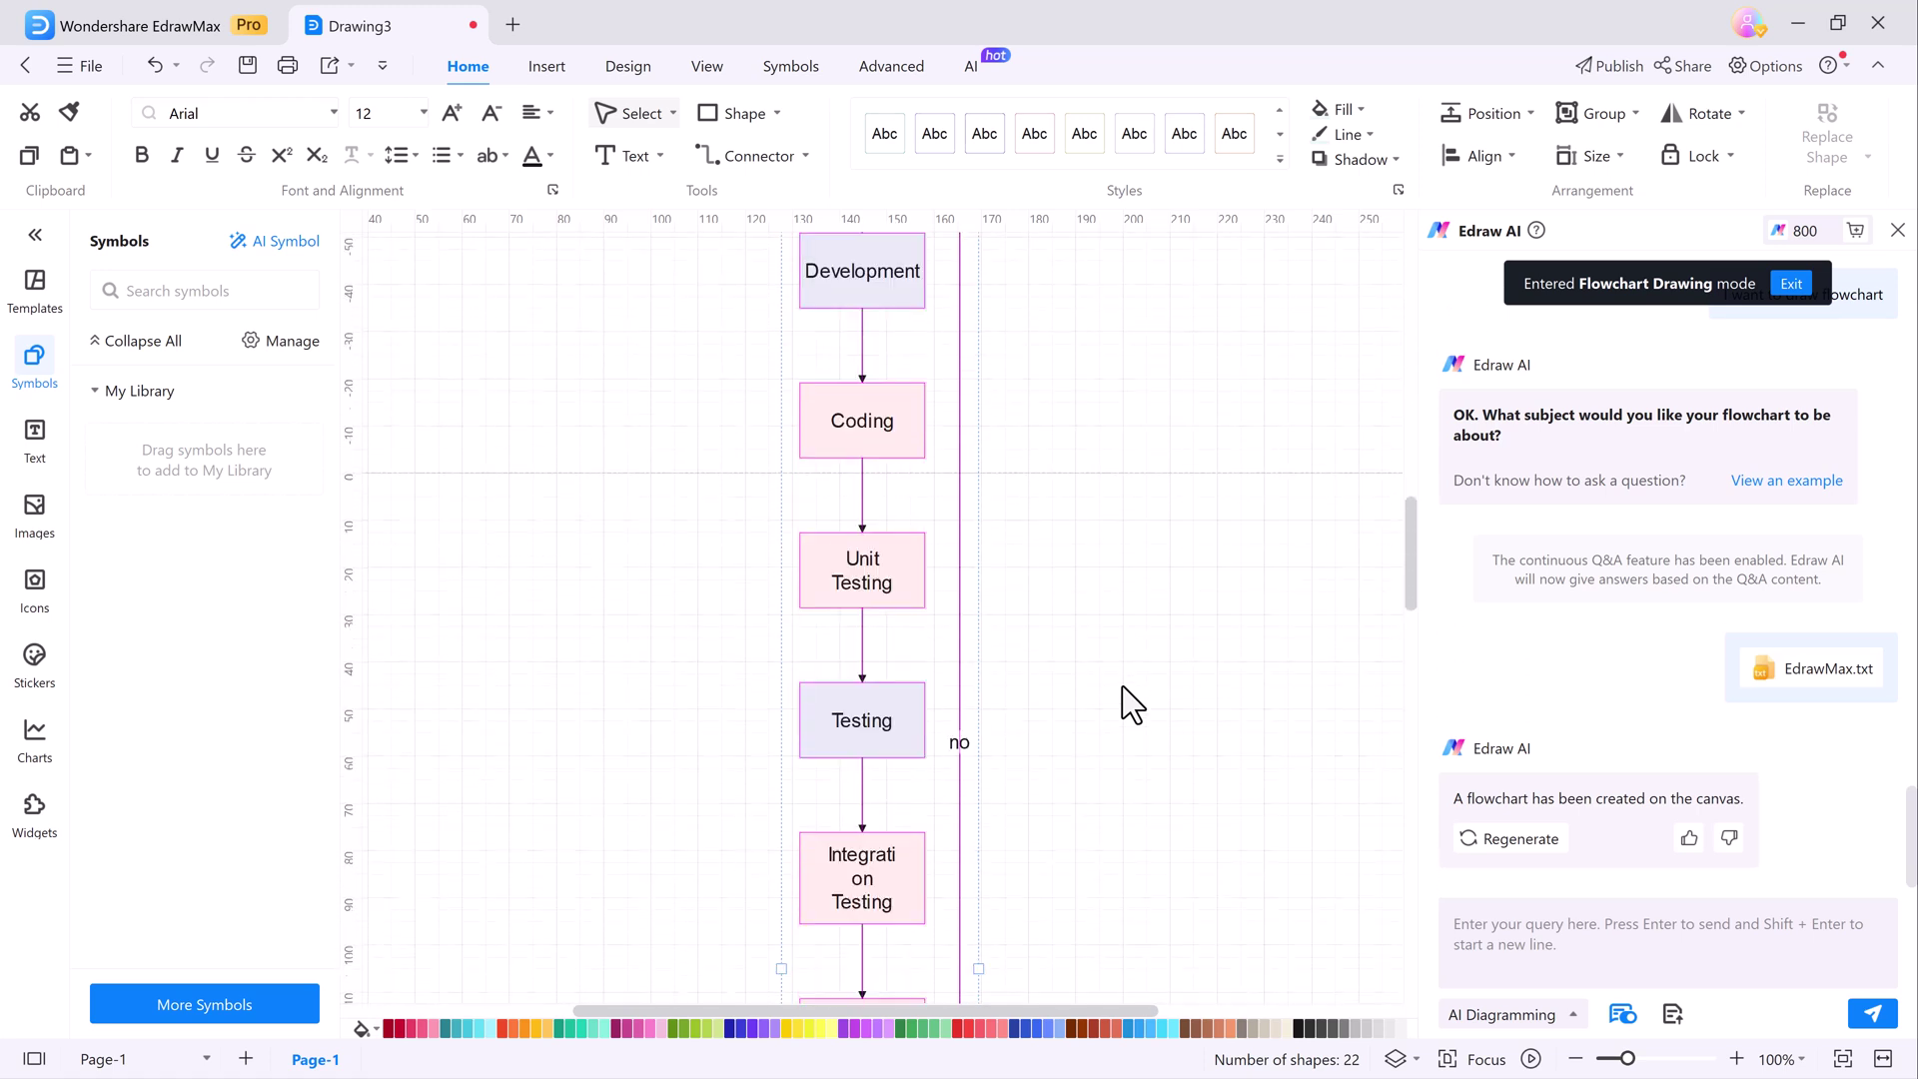
scroll(1131, 704, "down", 8)
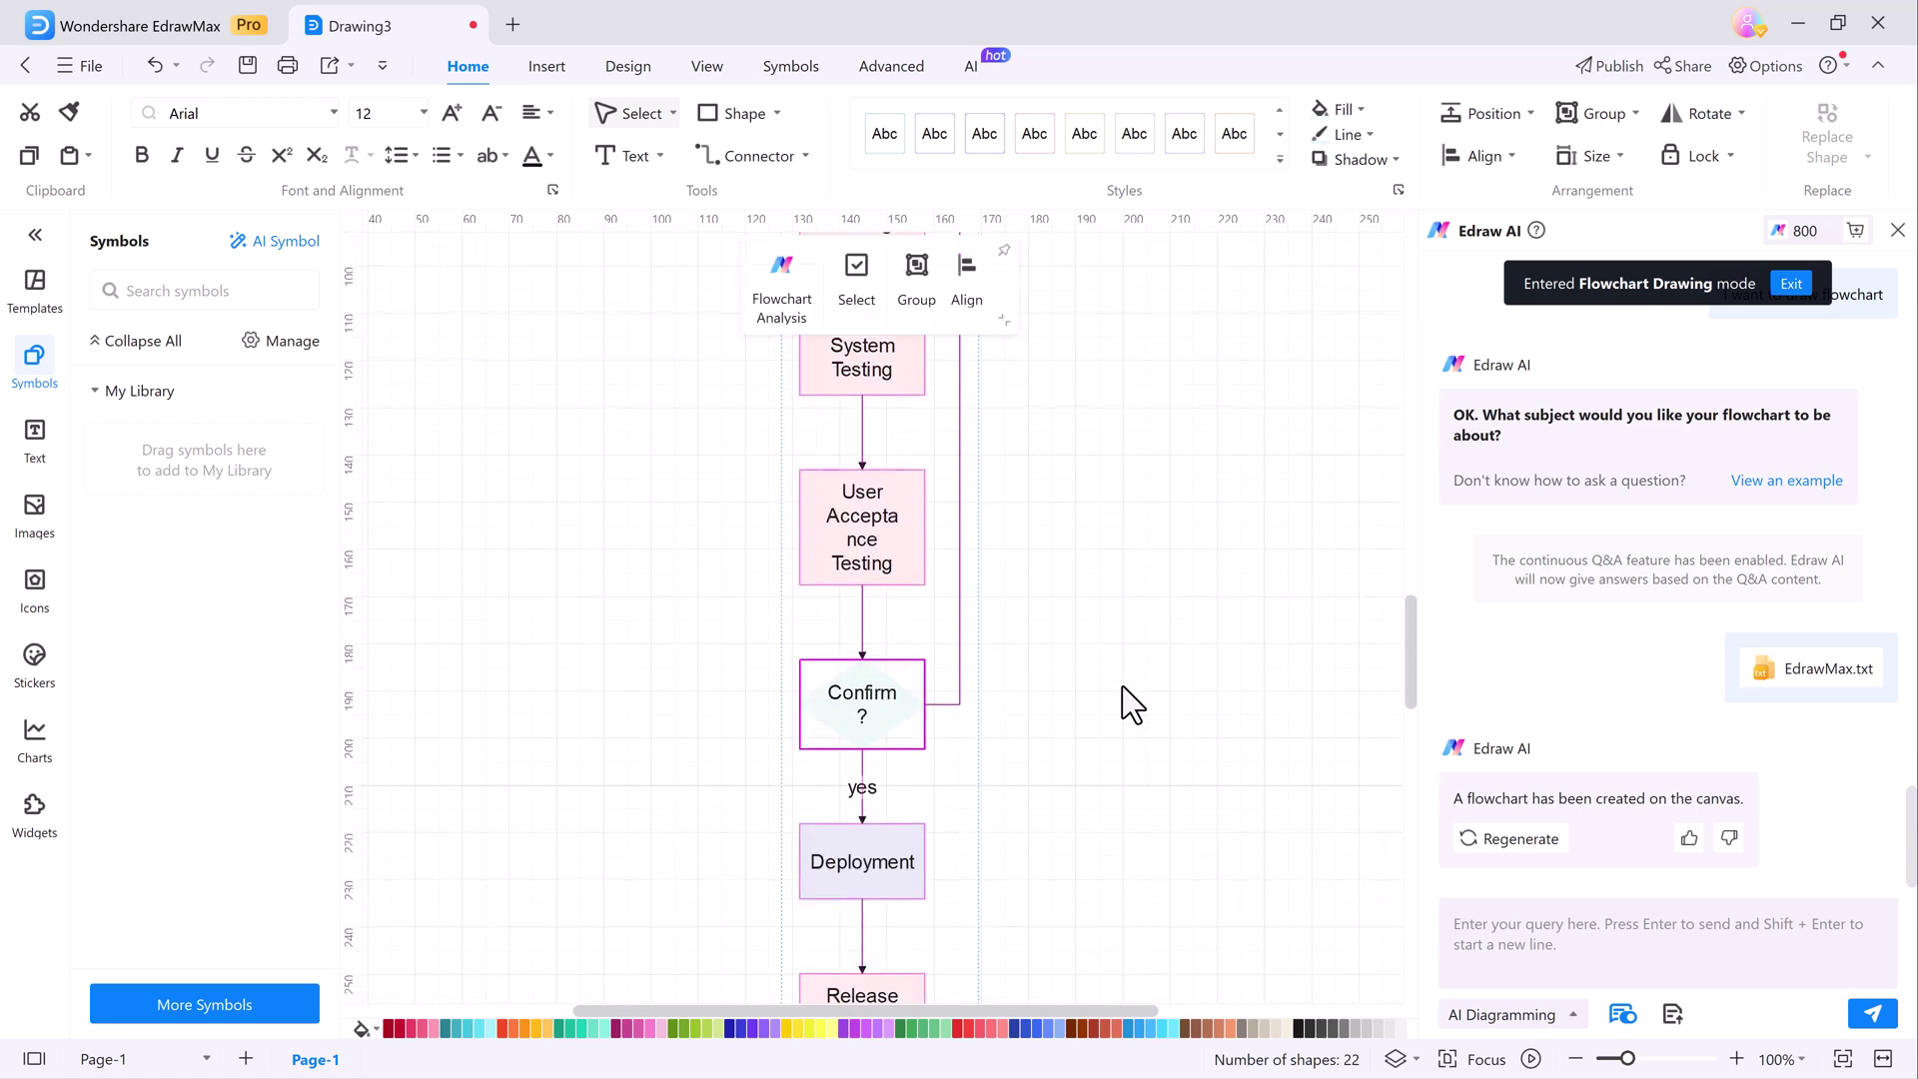
scroll(1131, 704, "down", 8)
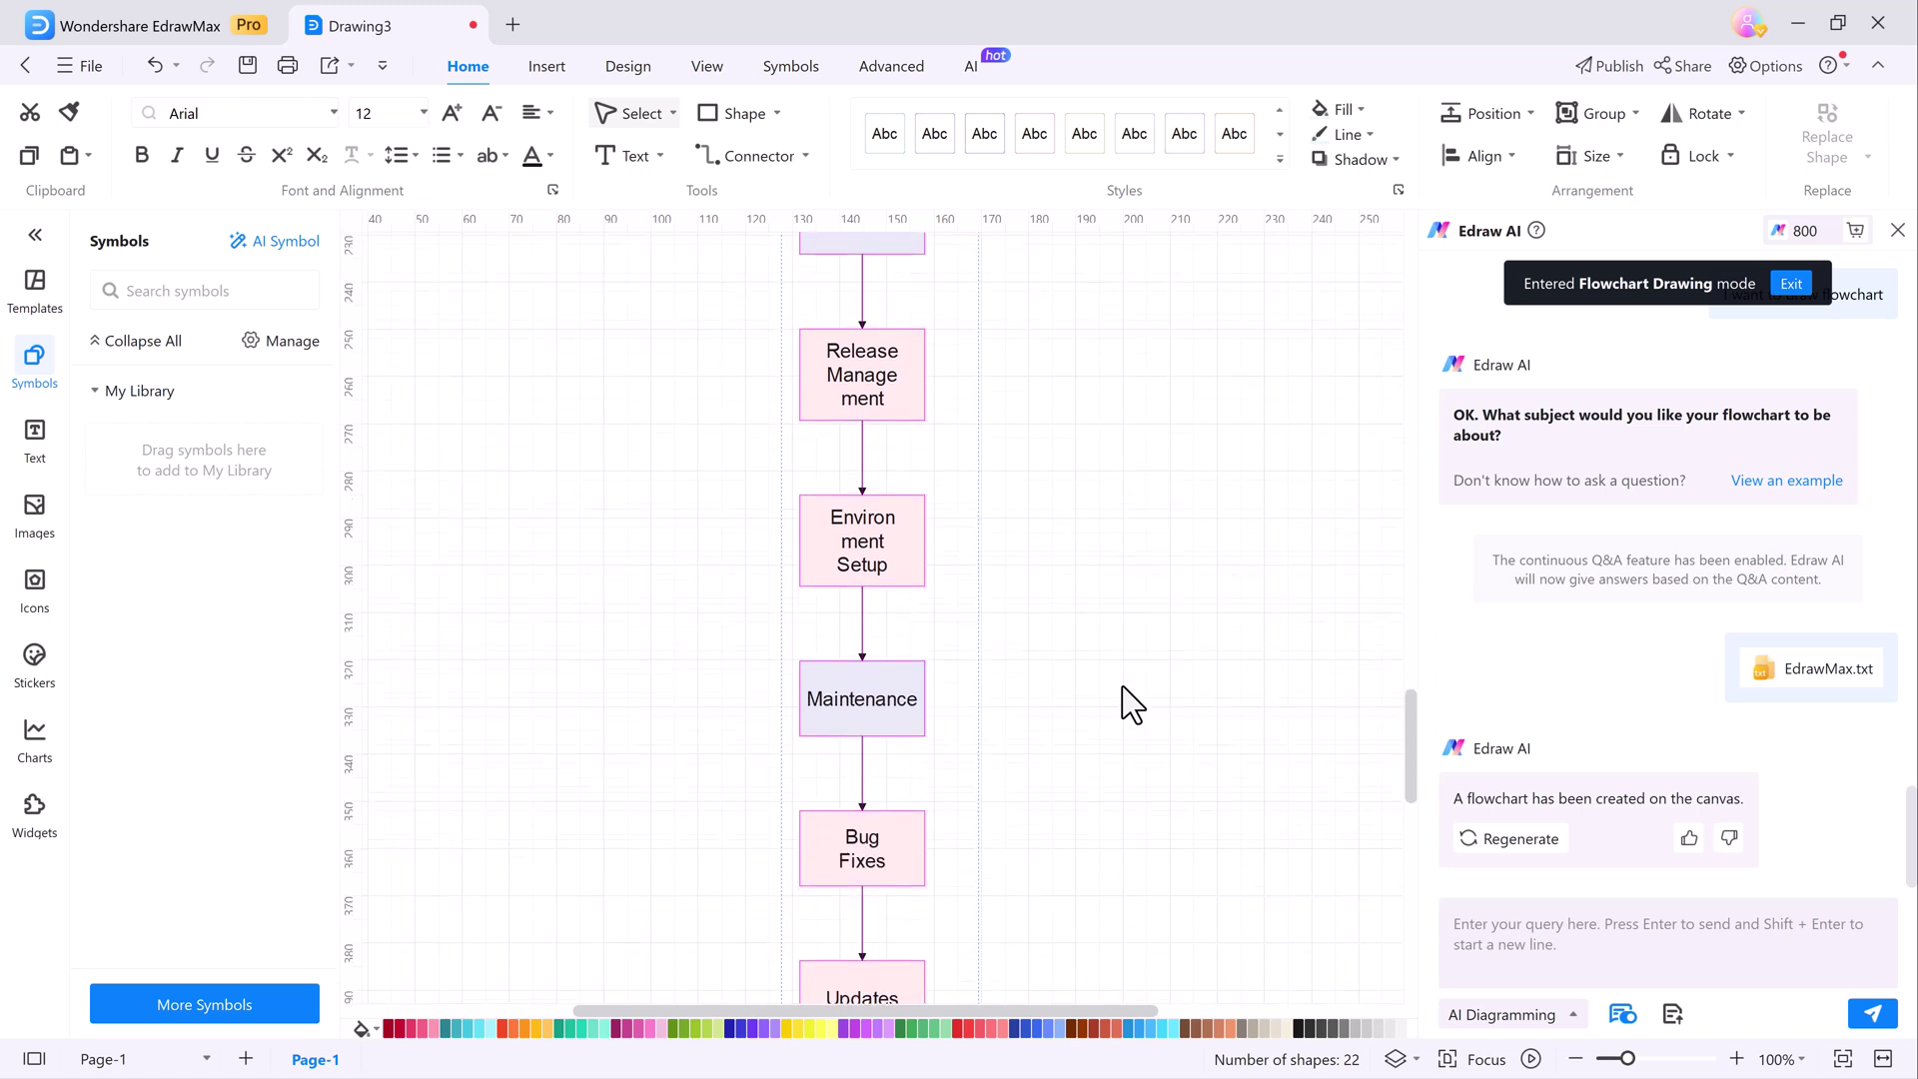
scroll(1131, 704, "down", 6)
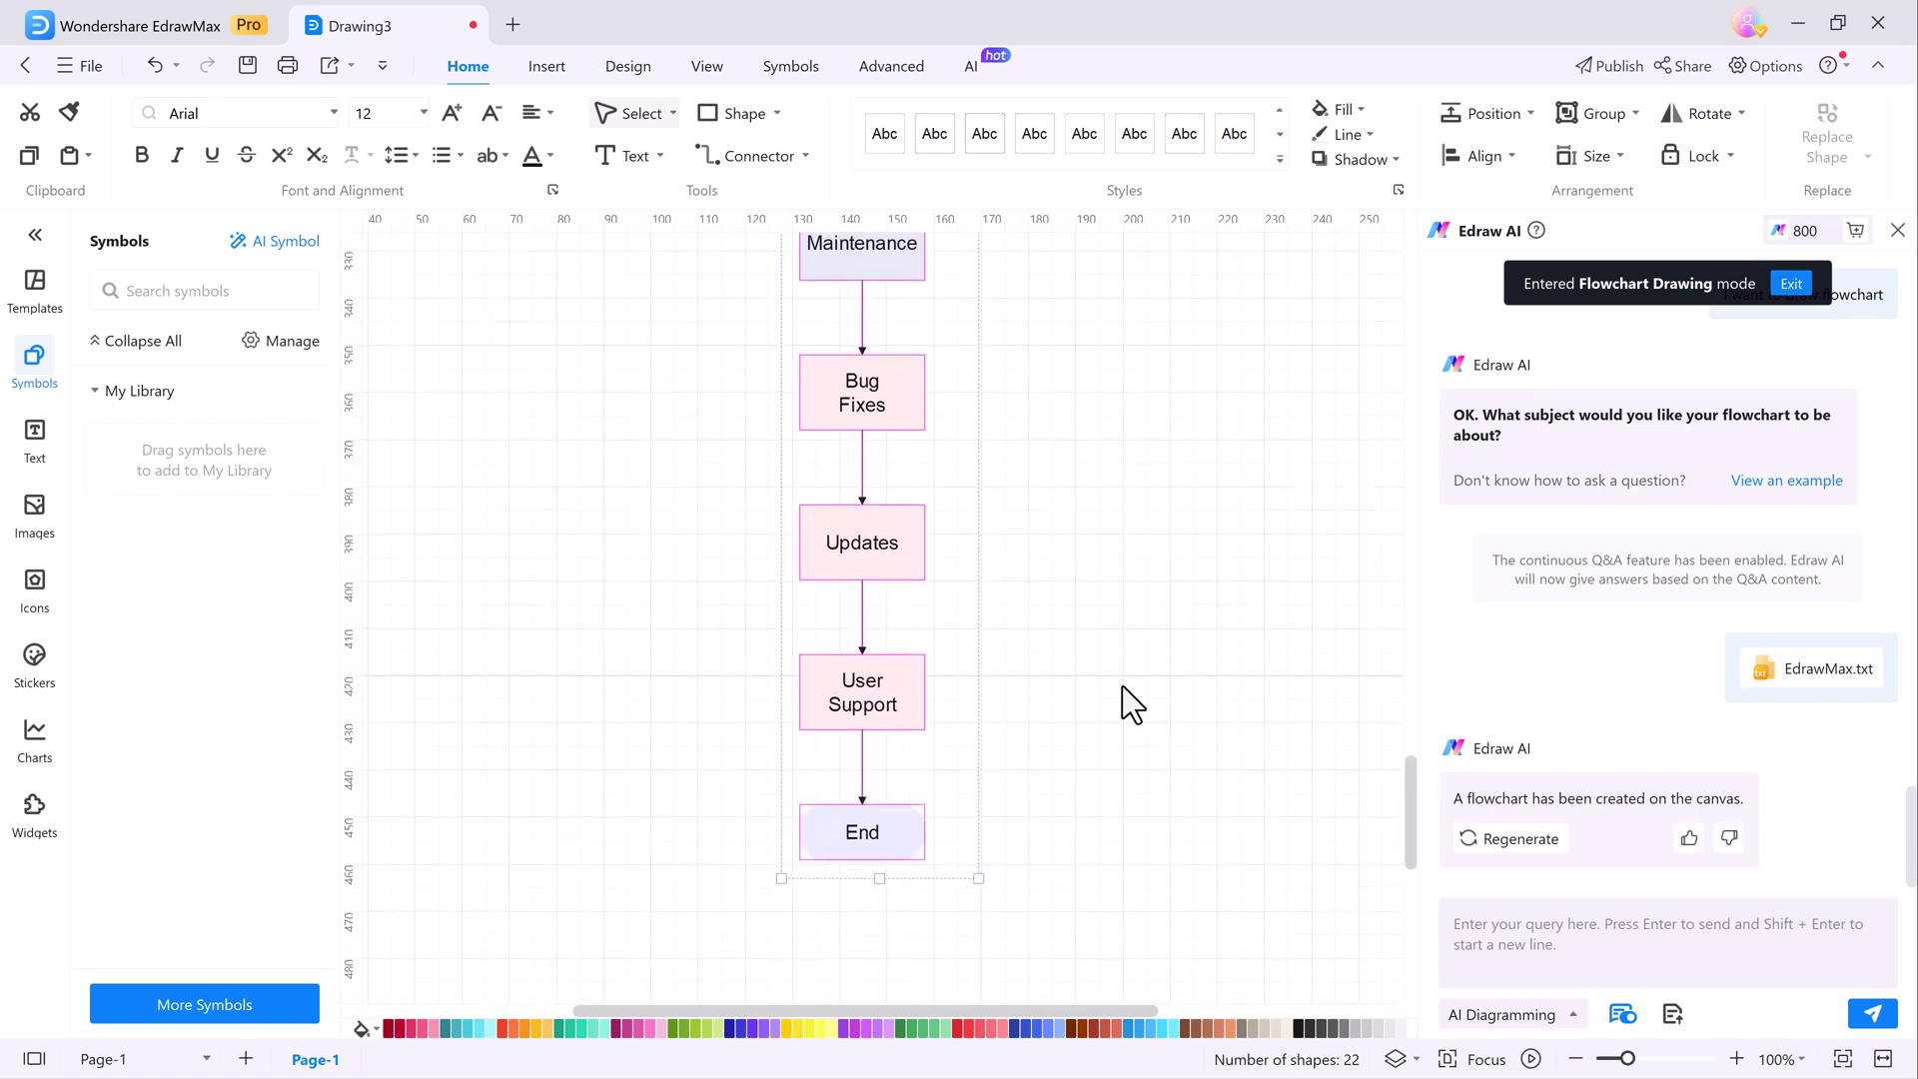
scroll(1132, 704, "up", 7)
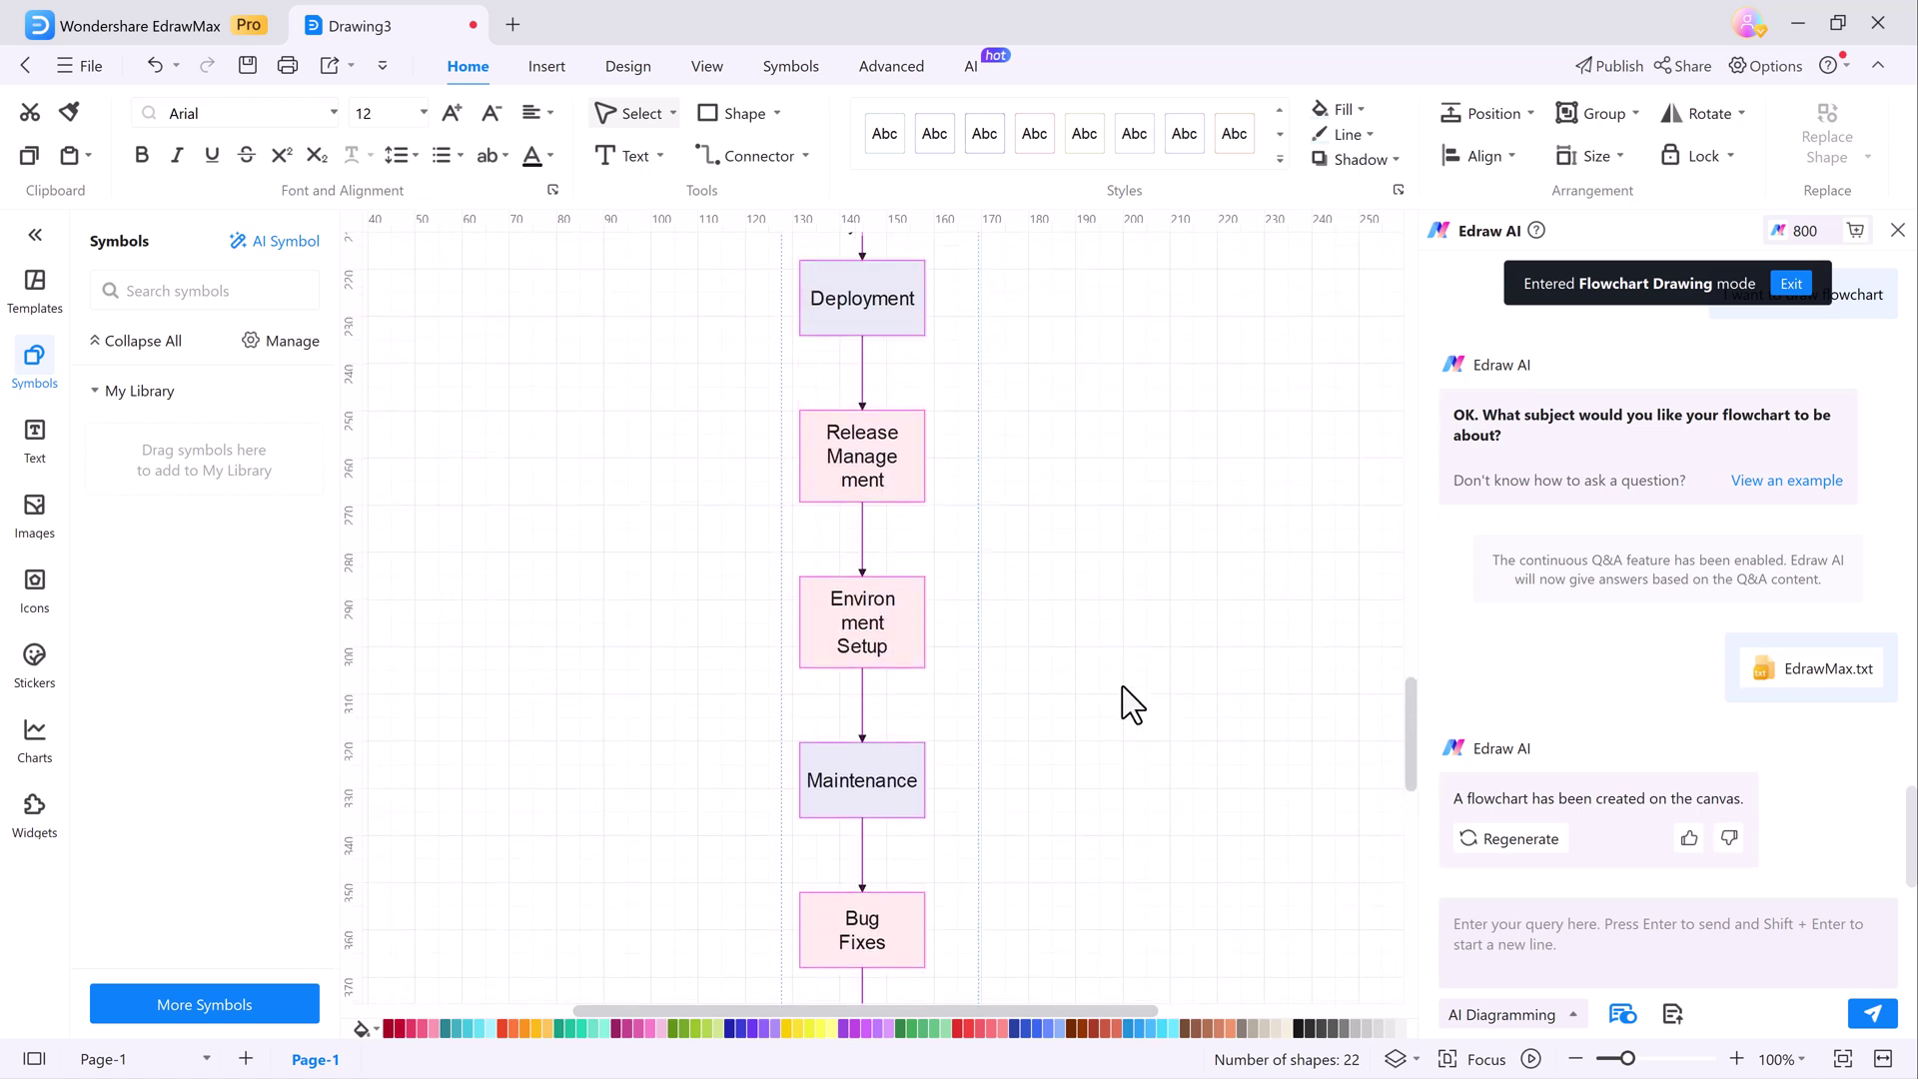
scroll(1132, 704, "up", 10)
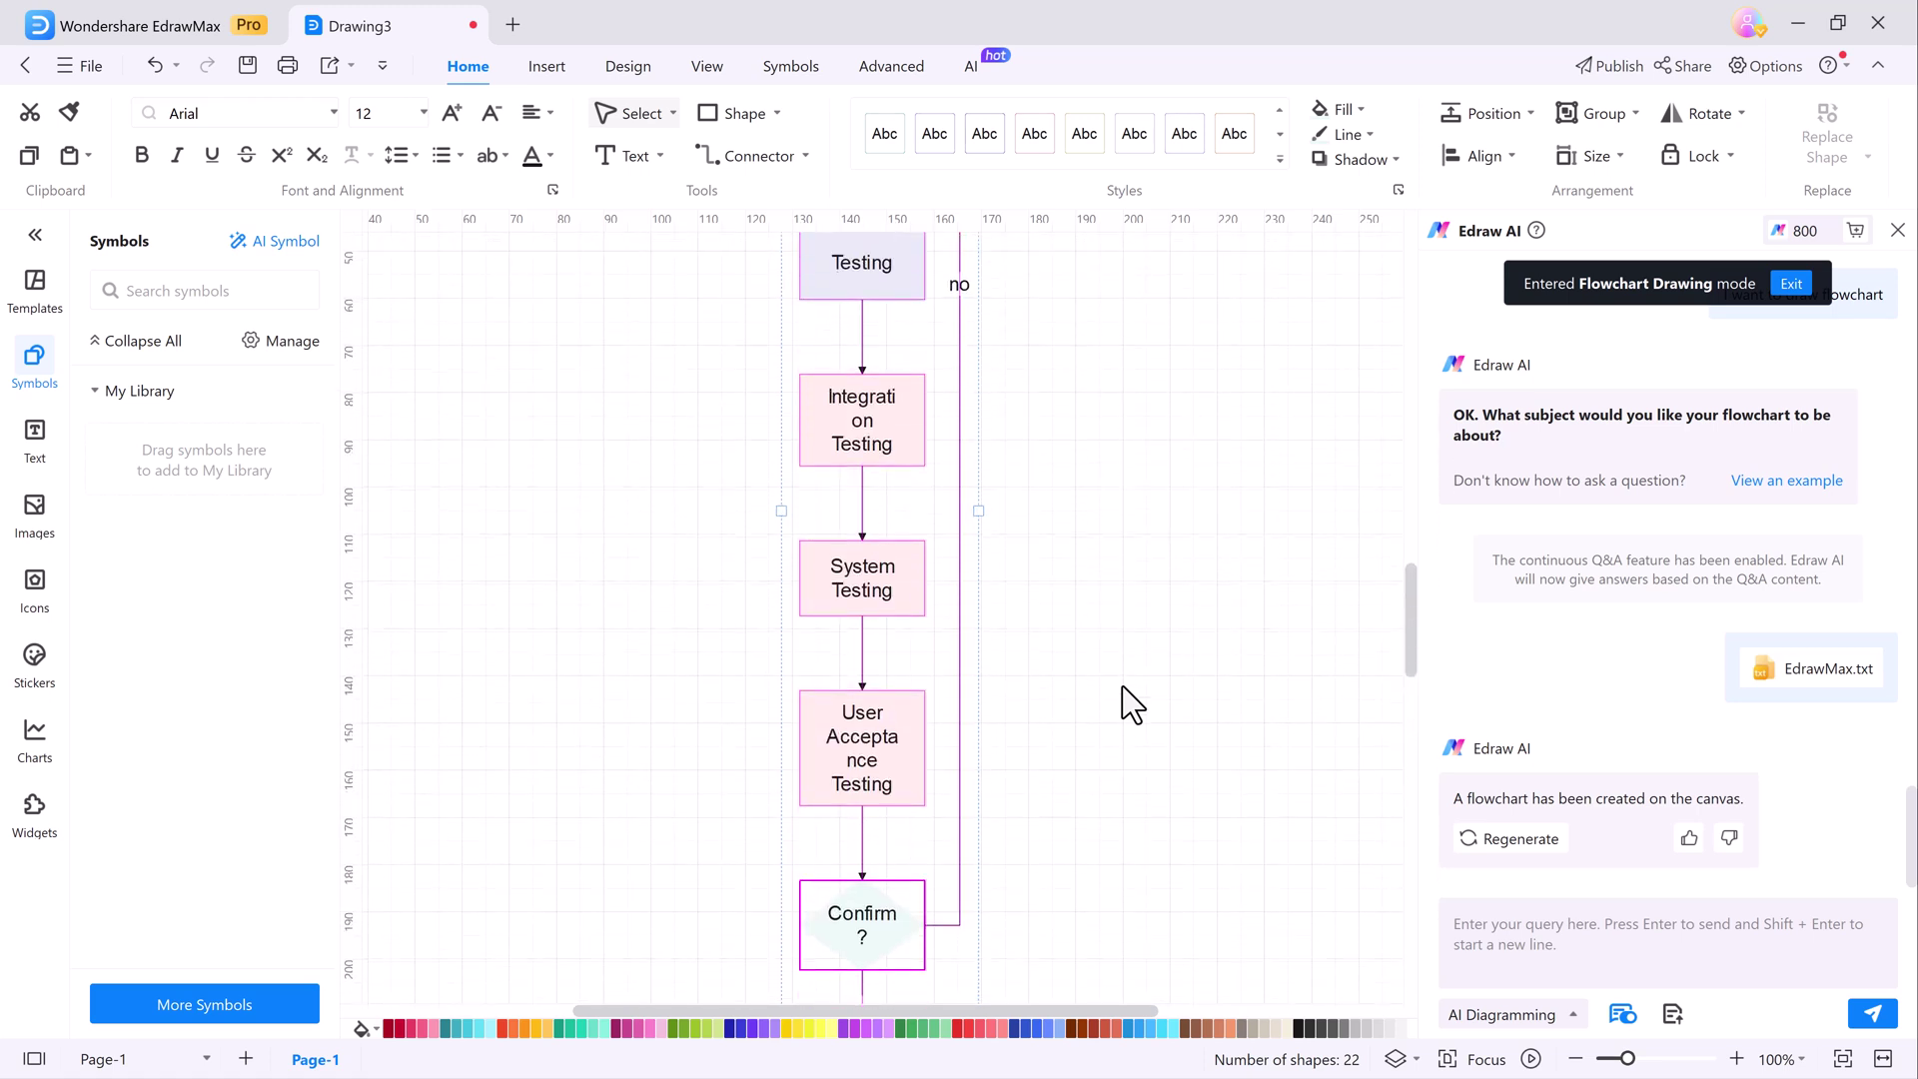
scroll(1131, 704, "up", 1)
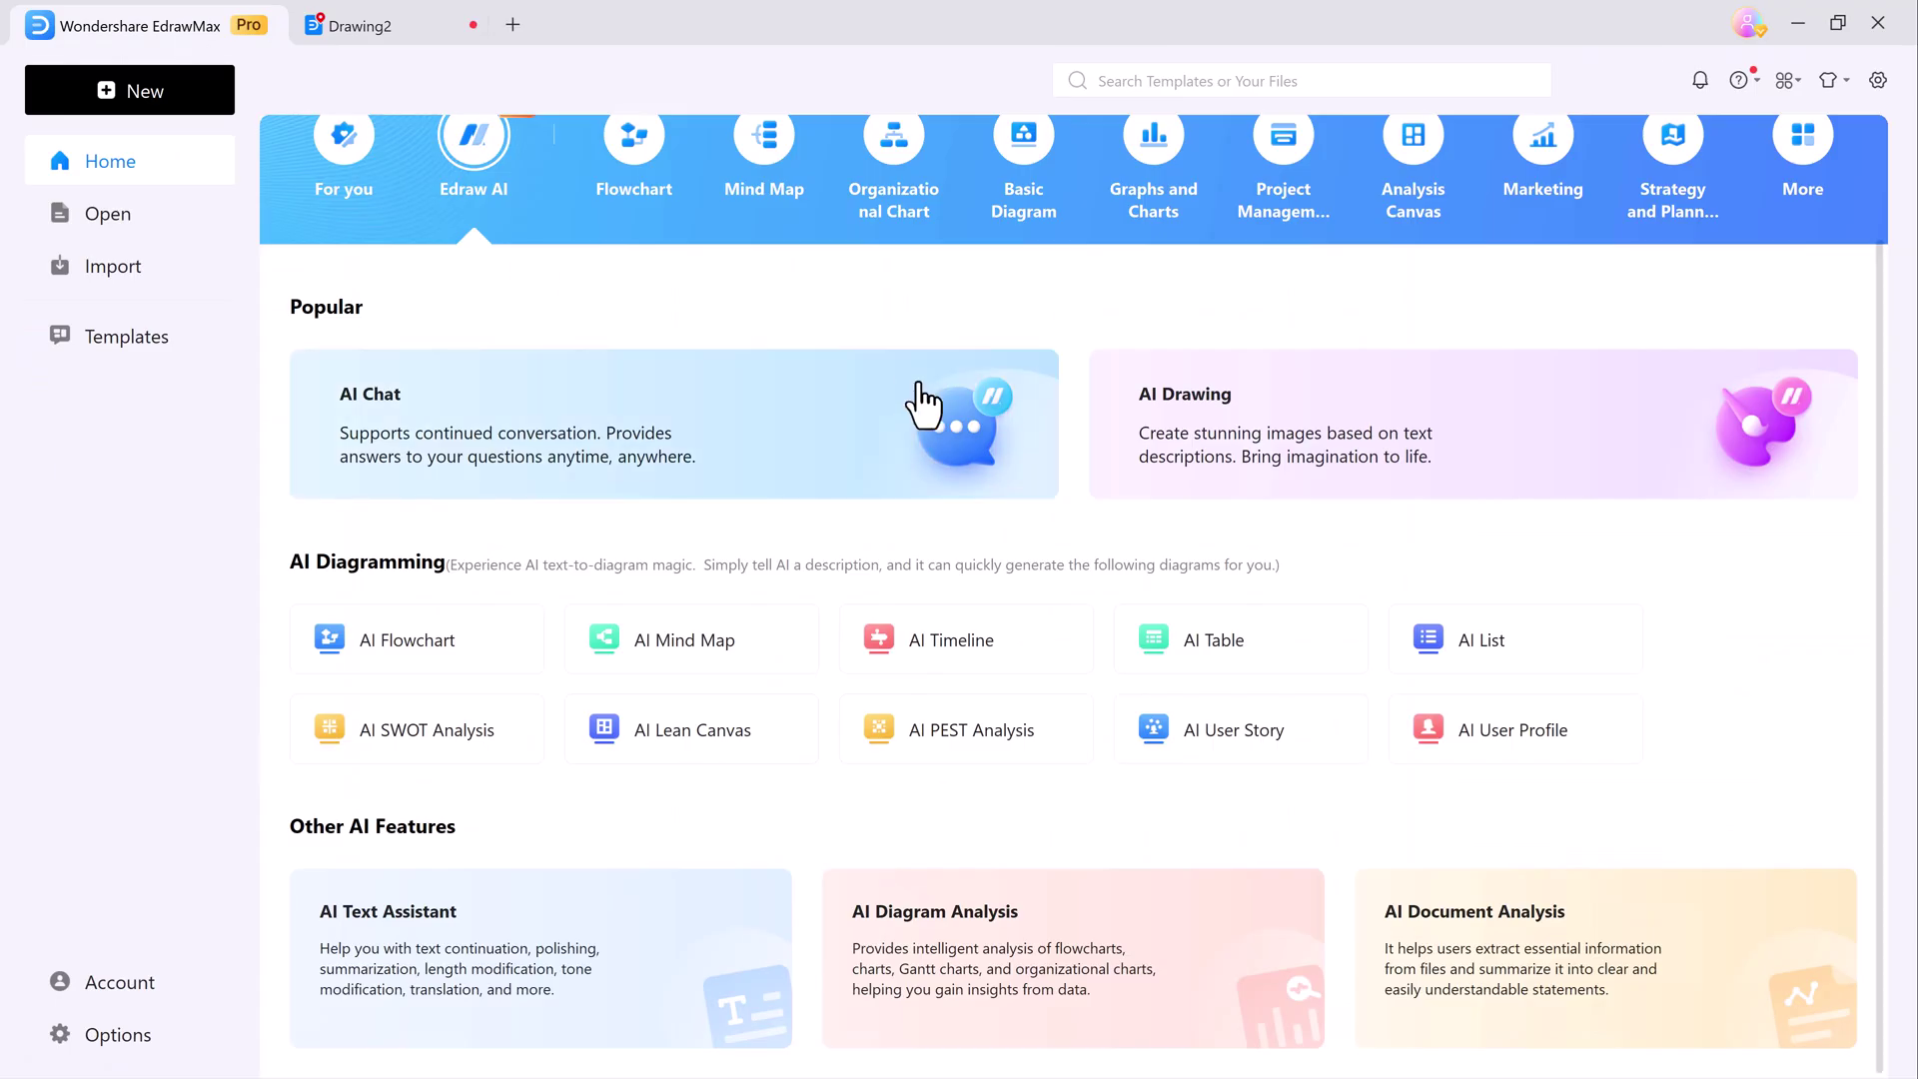
scroll(924, 404, "up", 2)
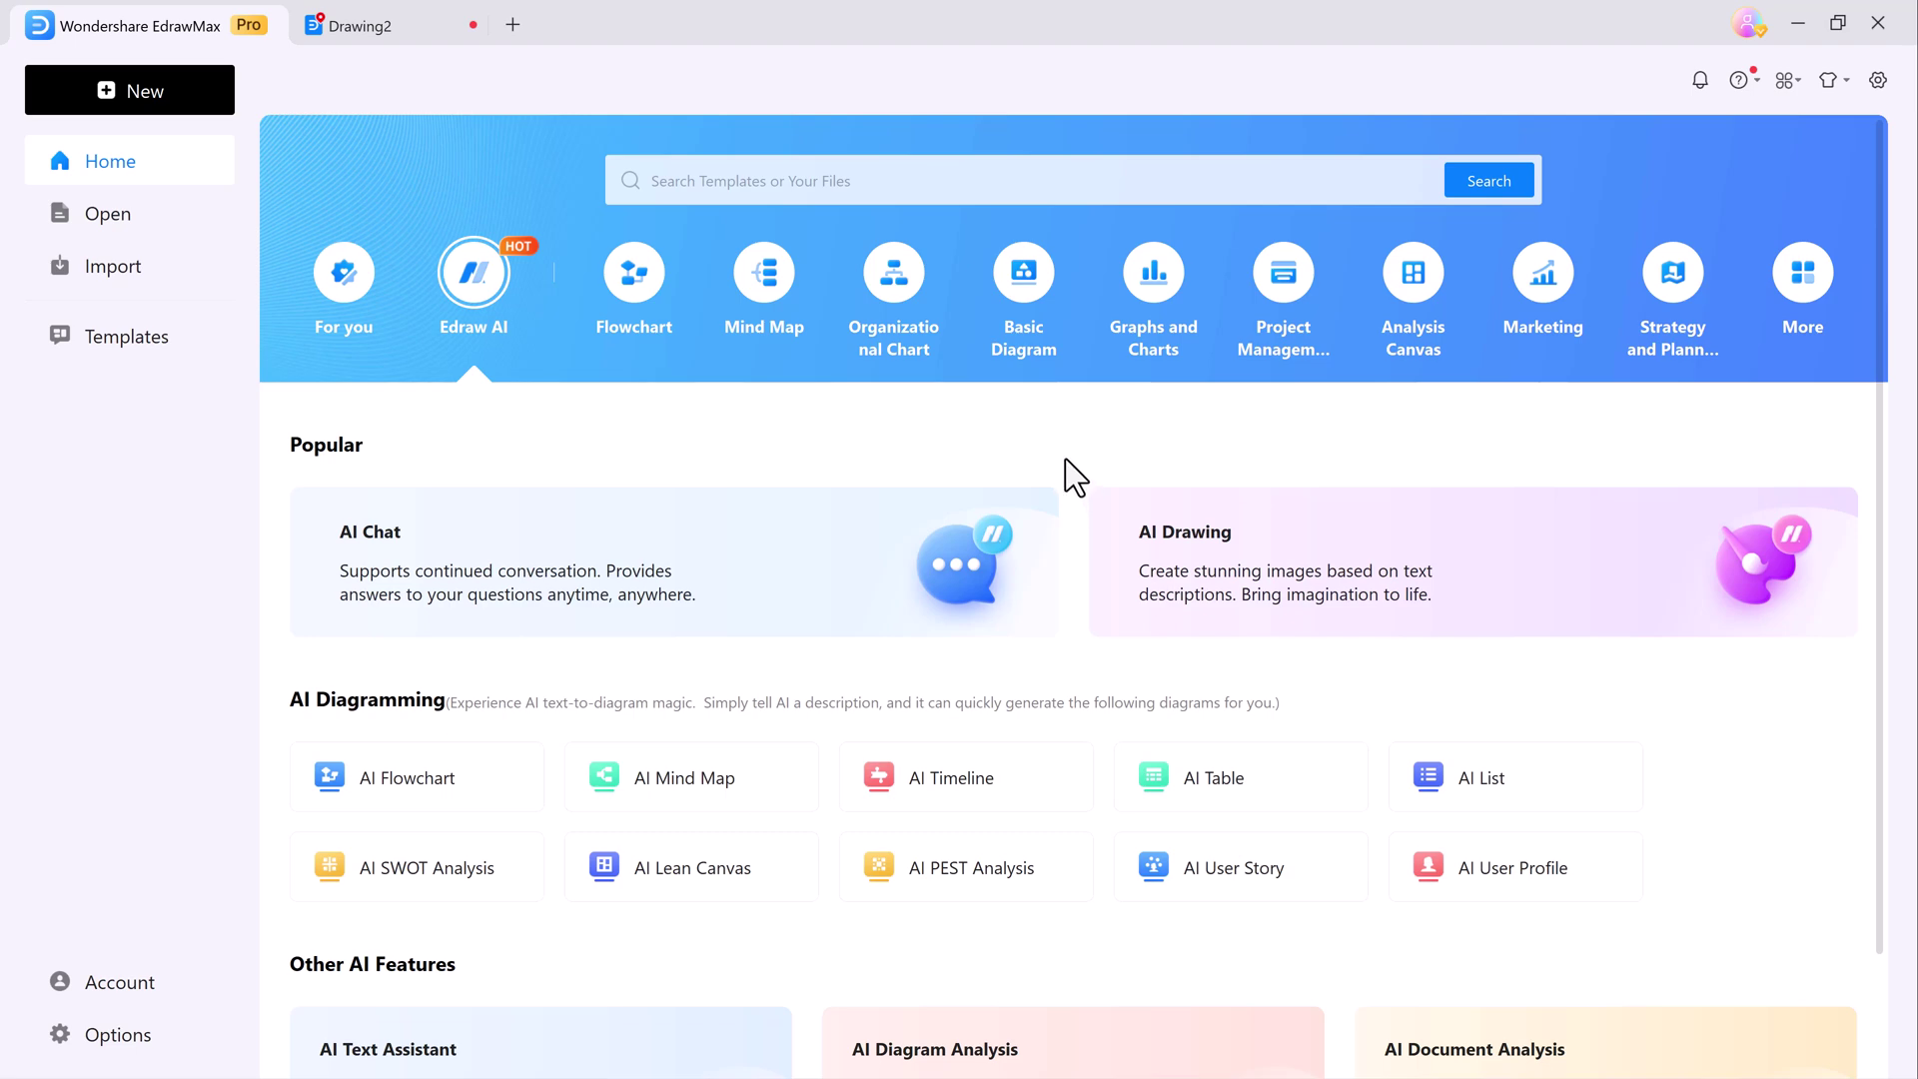
Step: From the For you category, scroll to the block diagrams and reopen Microcontroller Block Diagram
left_click(341, 295)
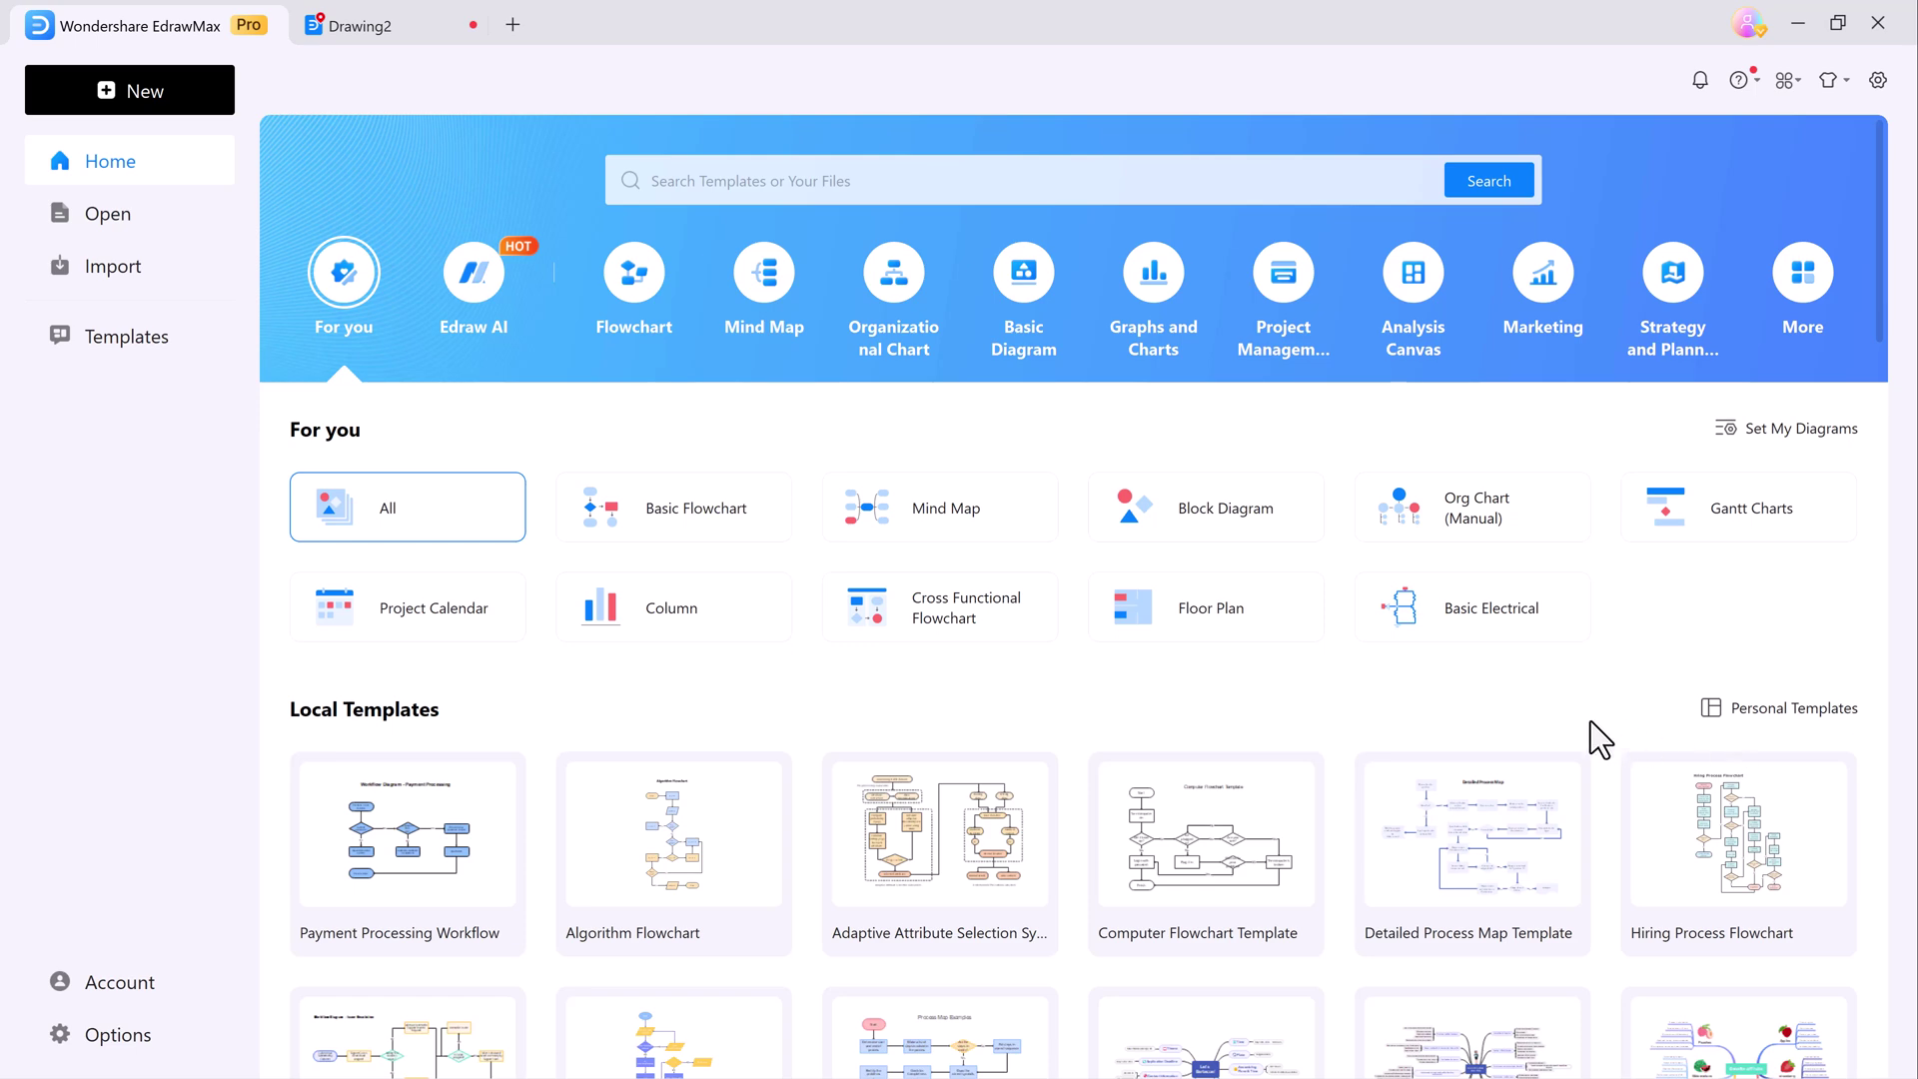
scroll(1594, 737, "down", 2)
scroll(1594, 739, "down", 1)
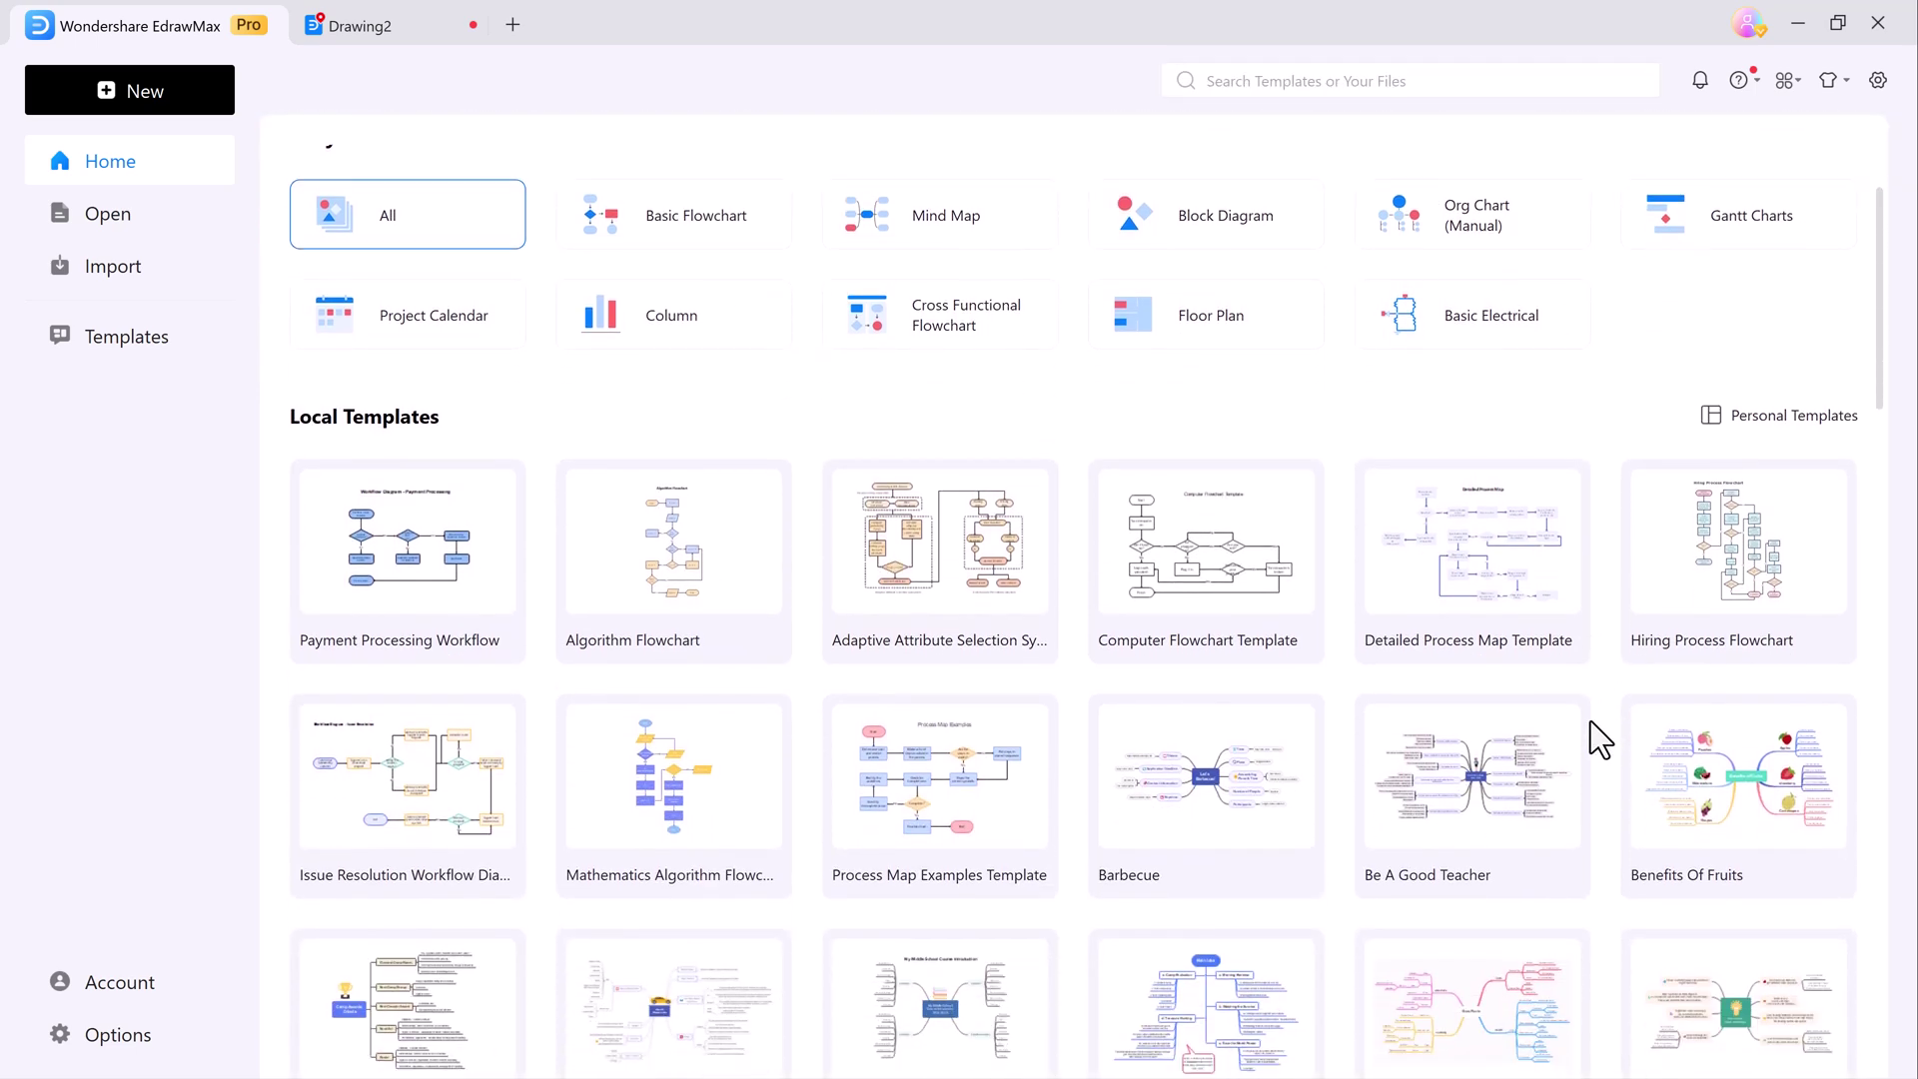
scroll(1592, 723, "down", 6)
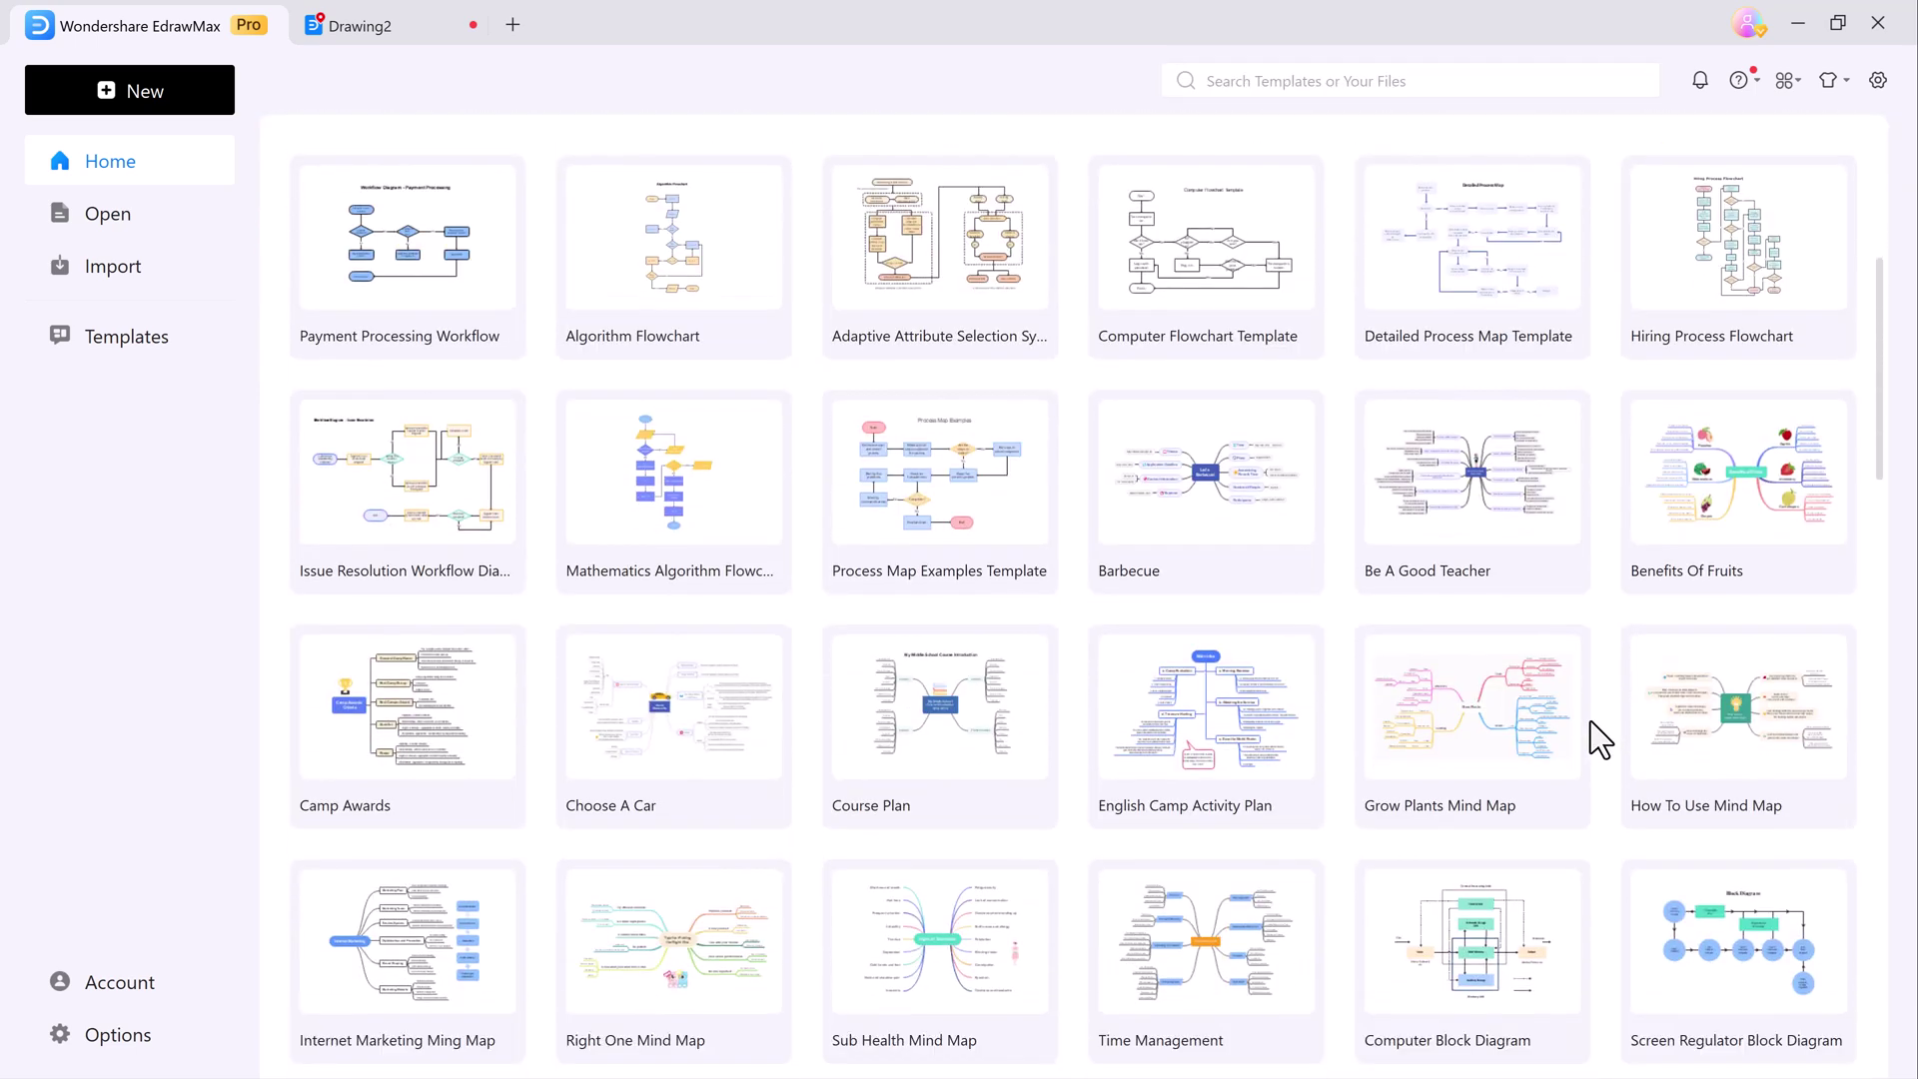
scroll(1590, 721, "down", 2)
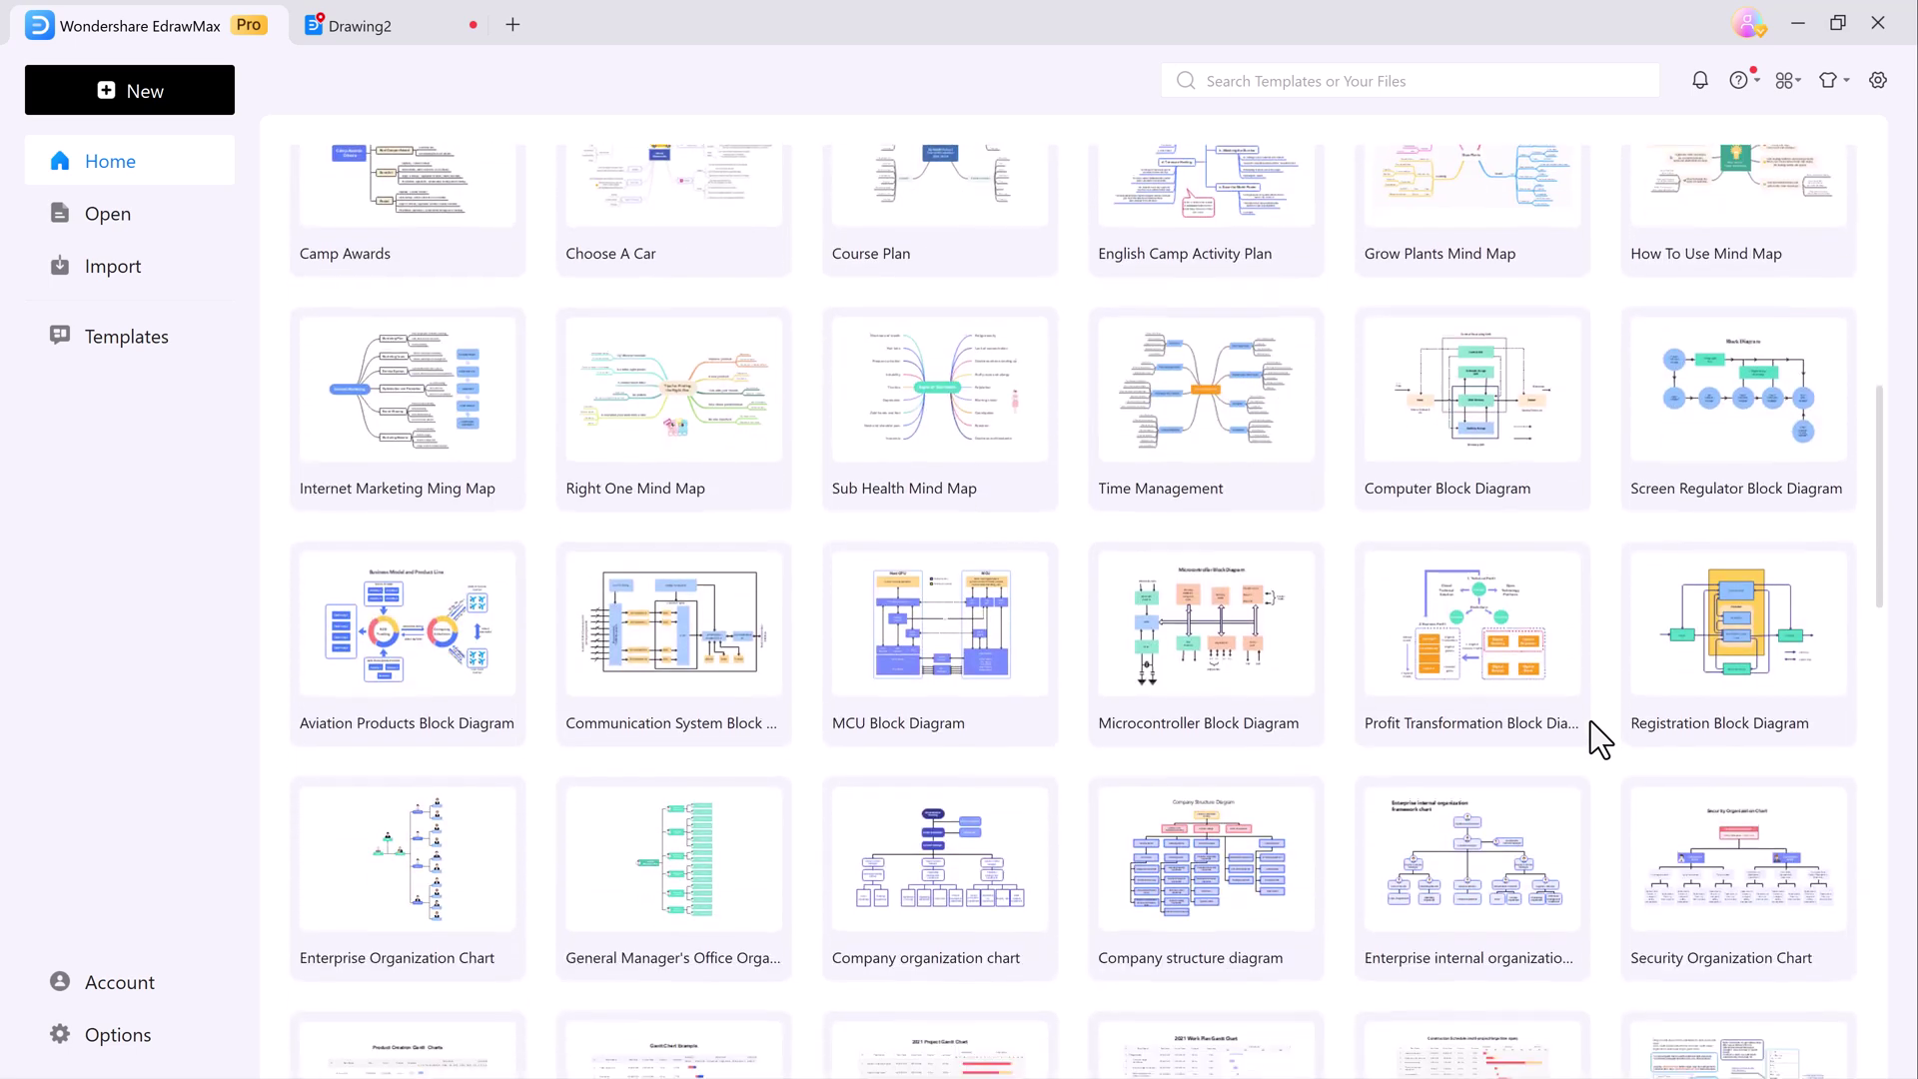
left_click(1214, 652)
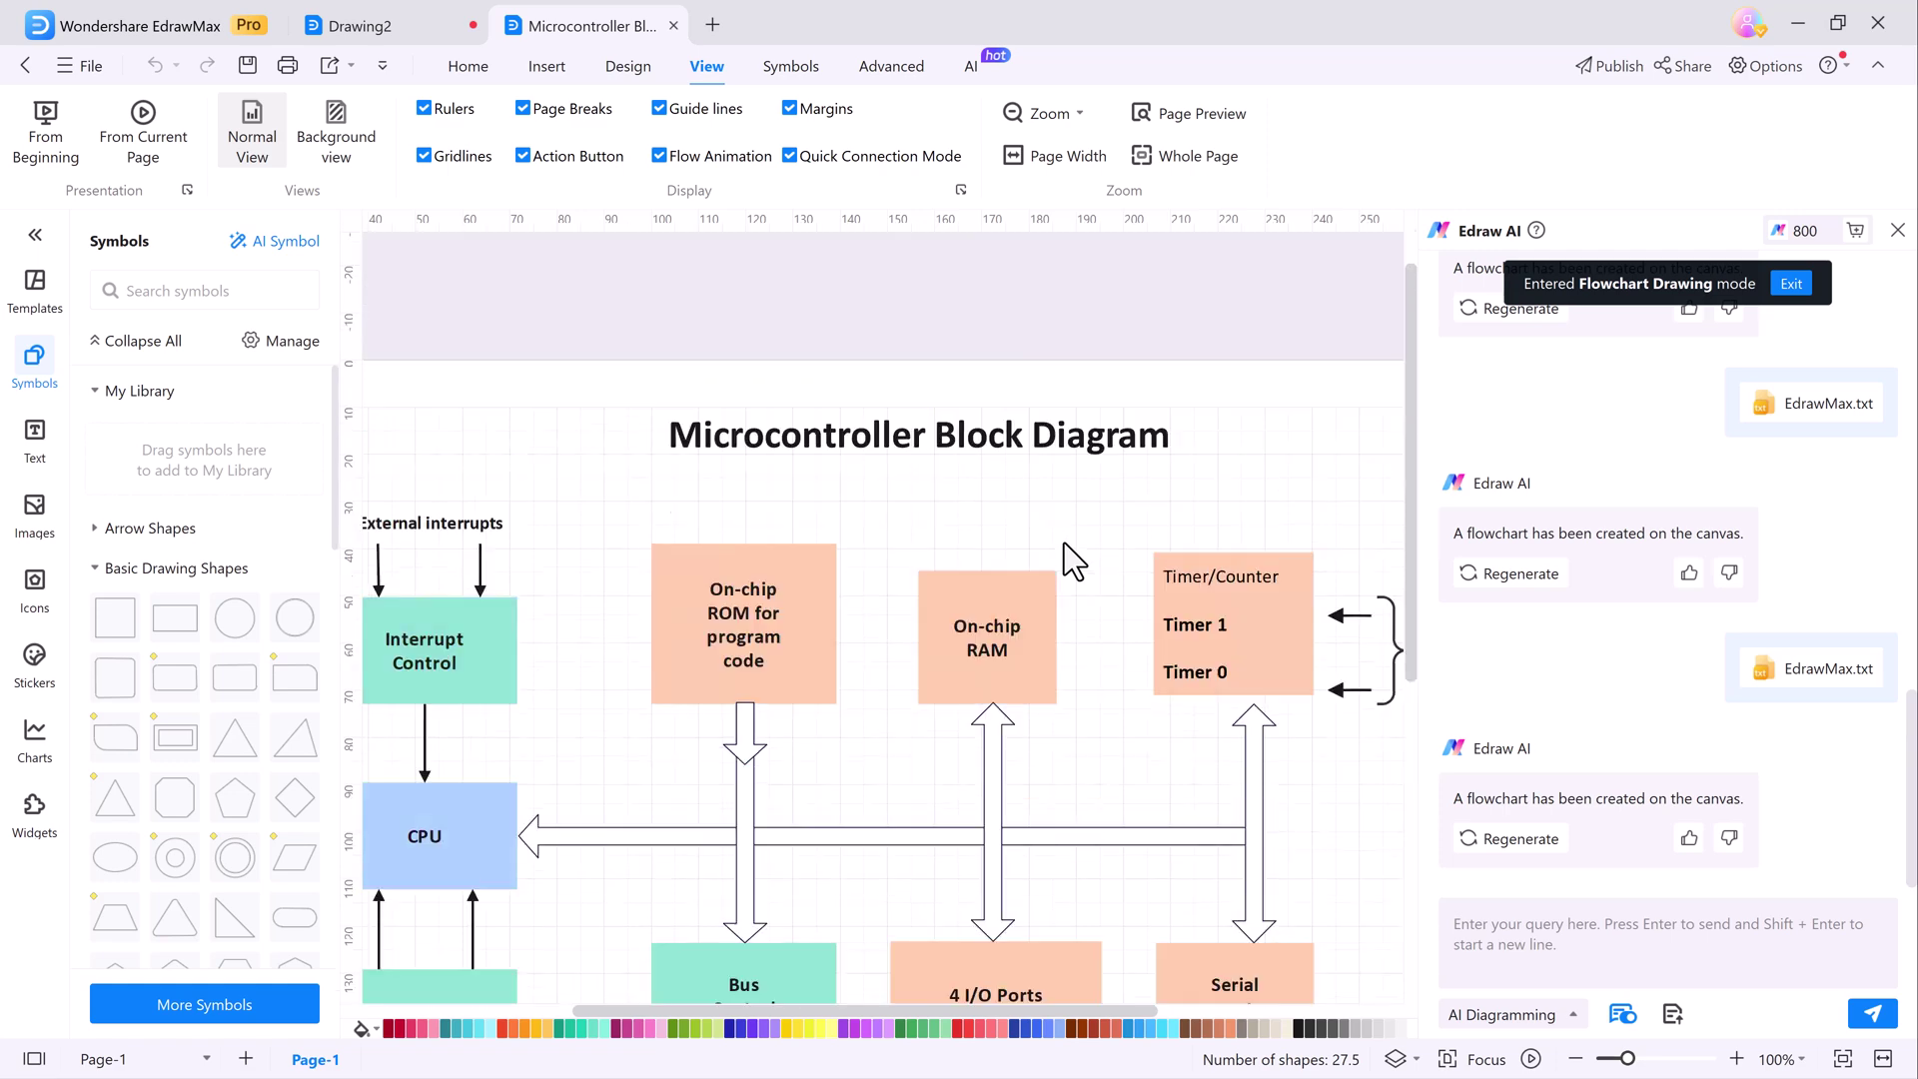
Step: Close the Edraw AI panel beside the microcontroller block diagram
left_click(1897, 230)
scroll(1301, 669, "down", 3)
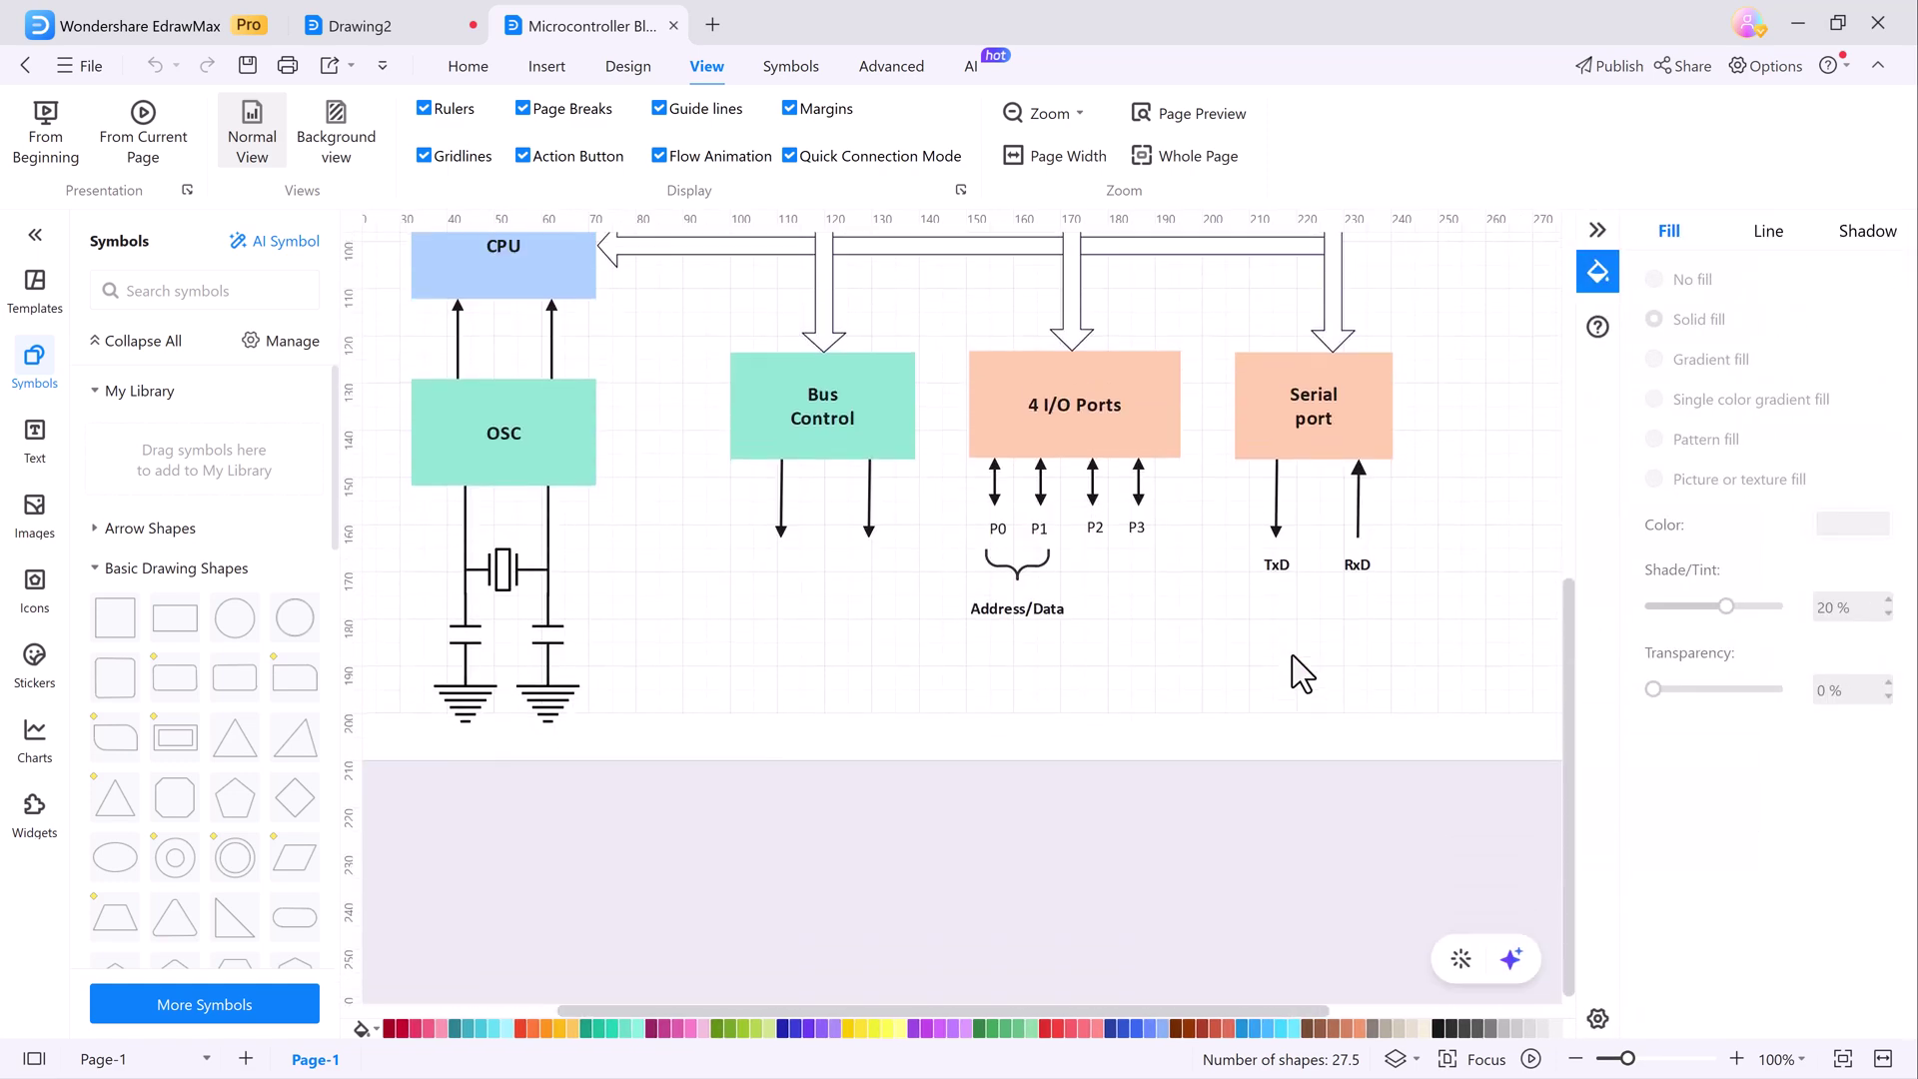
scroll(1291, 655, "up", 3)
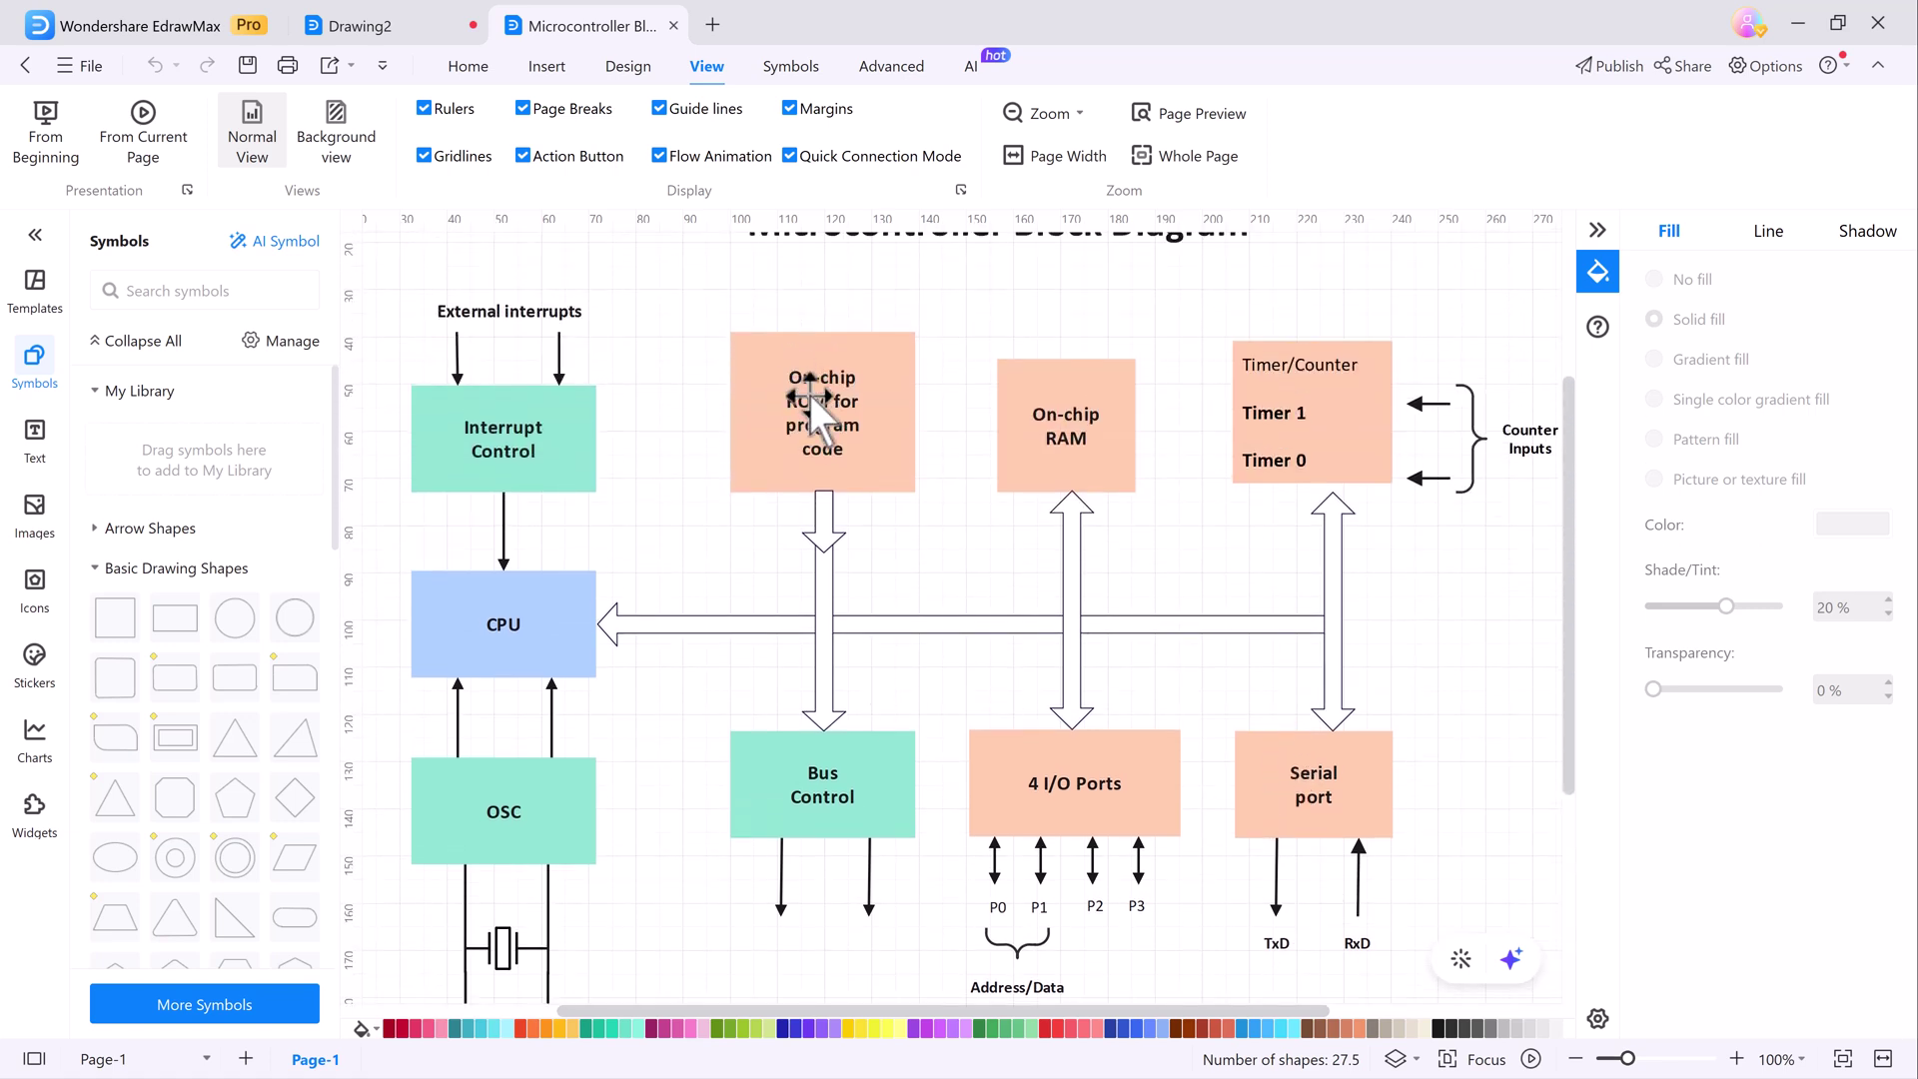
Step: Select the On-chip ROM and Interrupt Control blocks to inspect their fills, then deselect
left_click(810, 400)
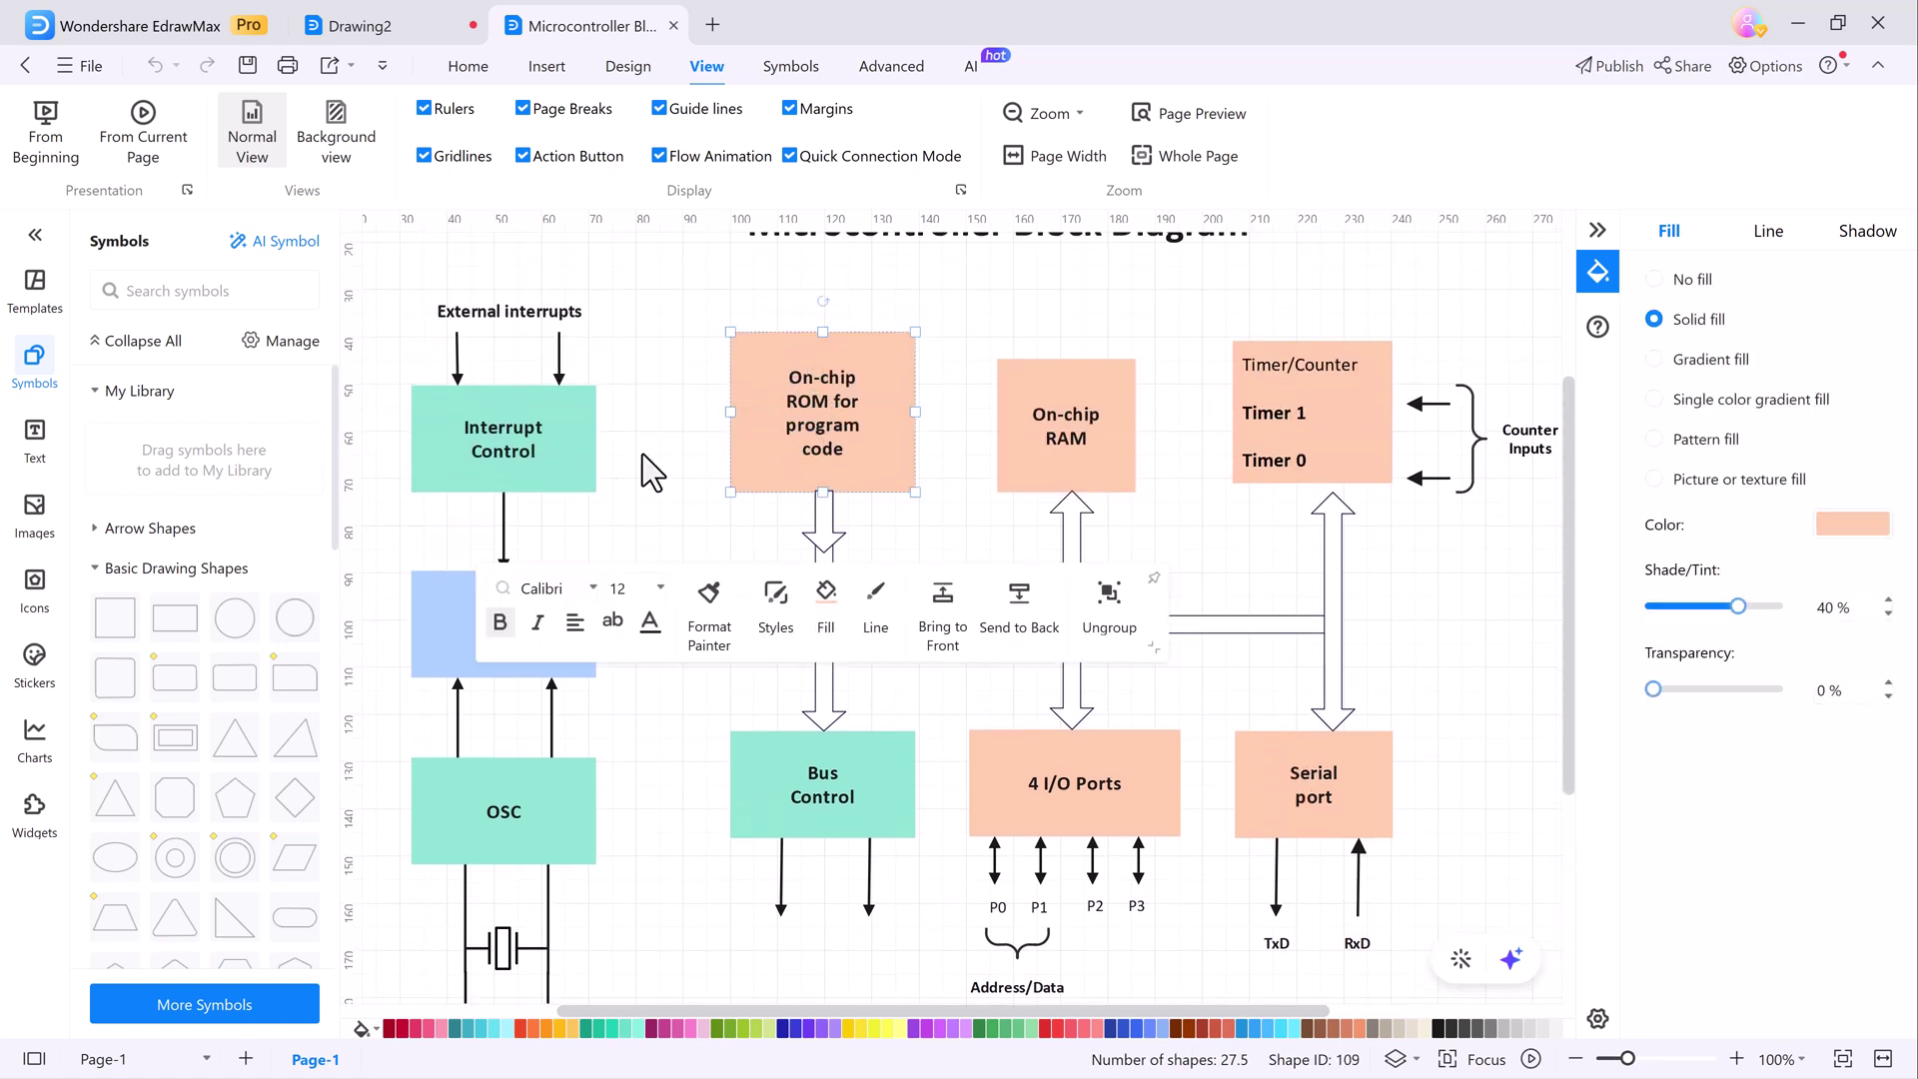
left_click(544, 456)
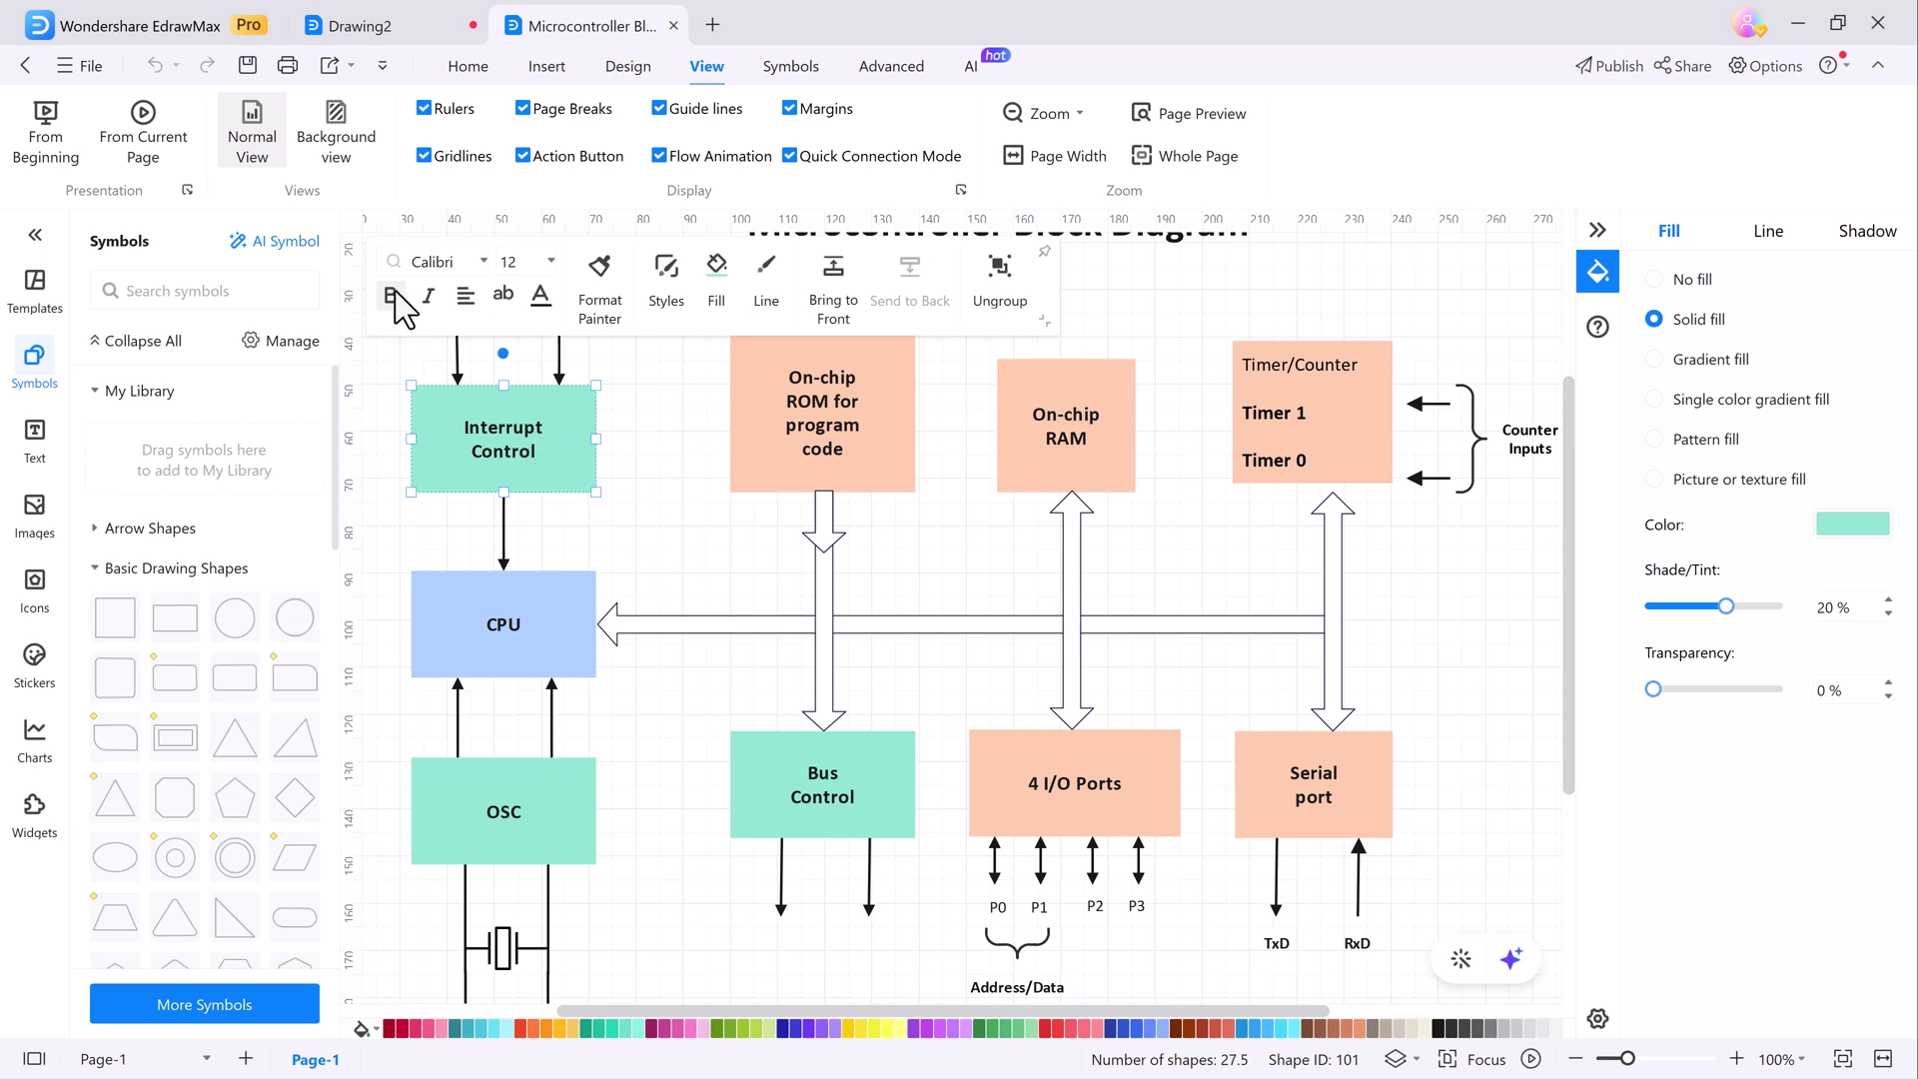
left_click(650, 508)
scroll(651, 507, "down", 2)
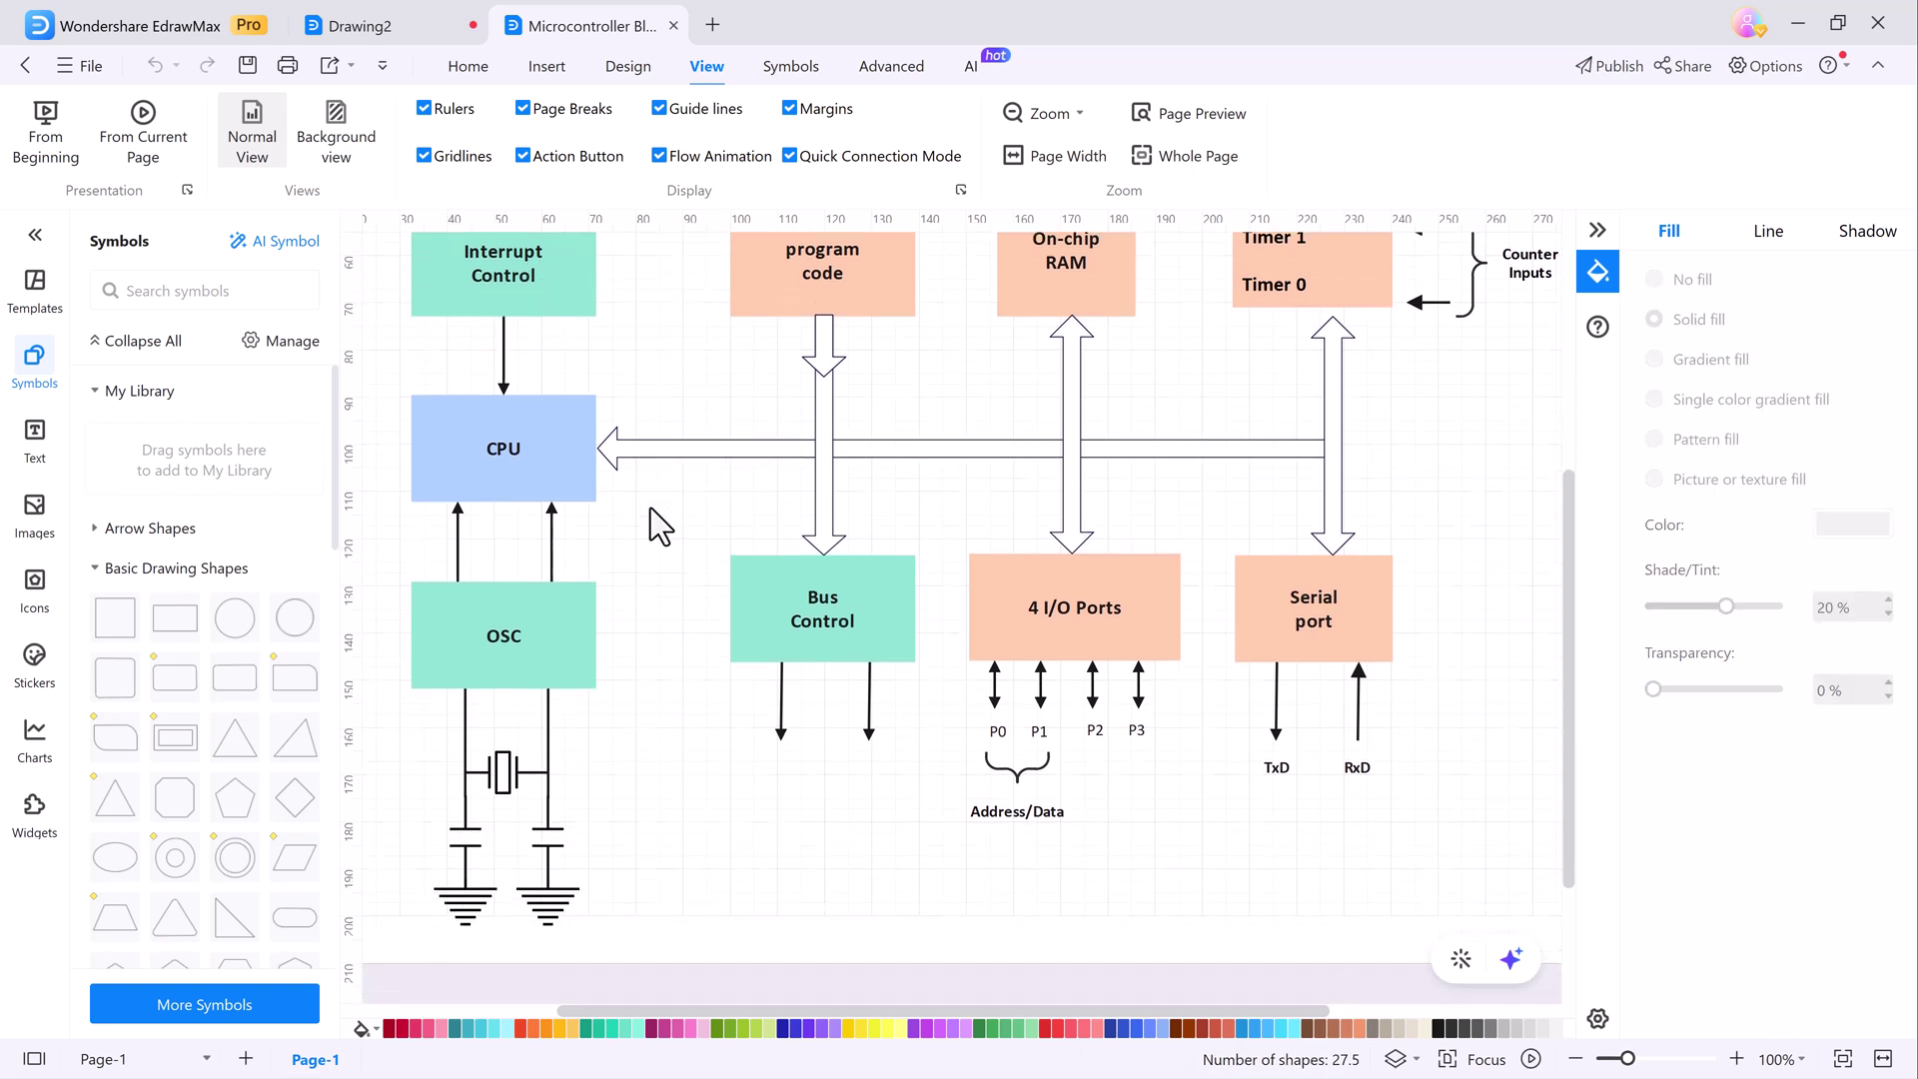
scroll(650, 508, "up", 3)
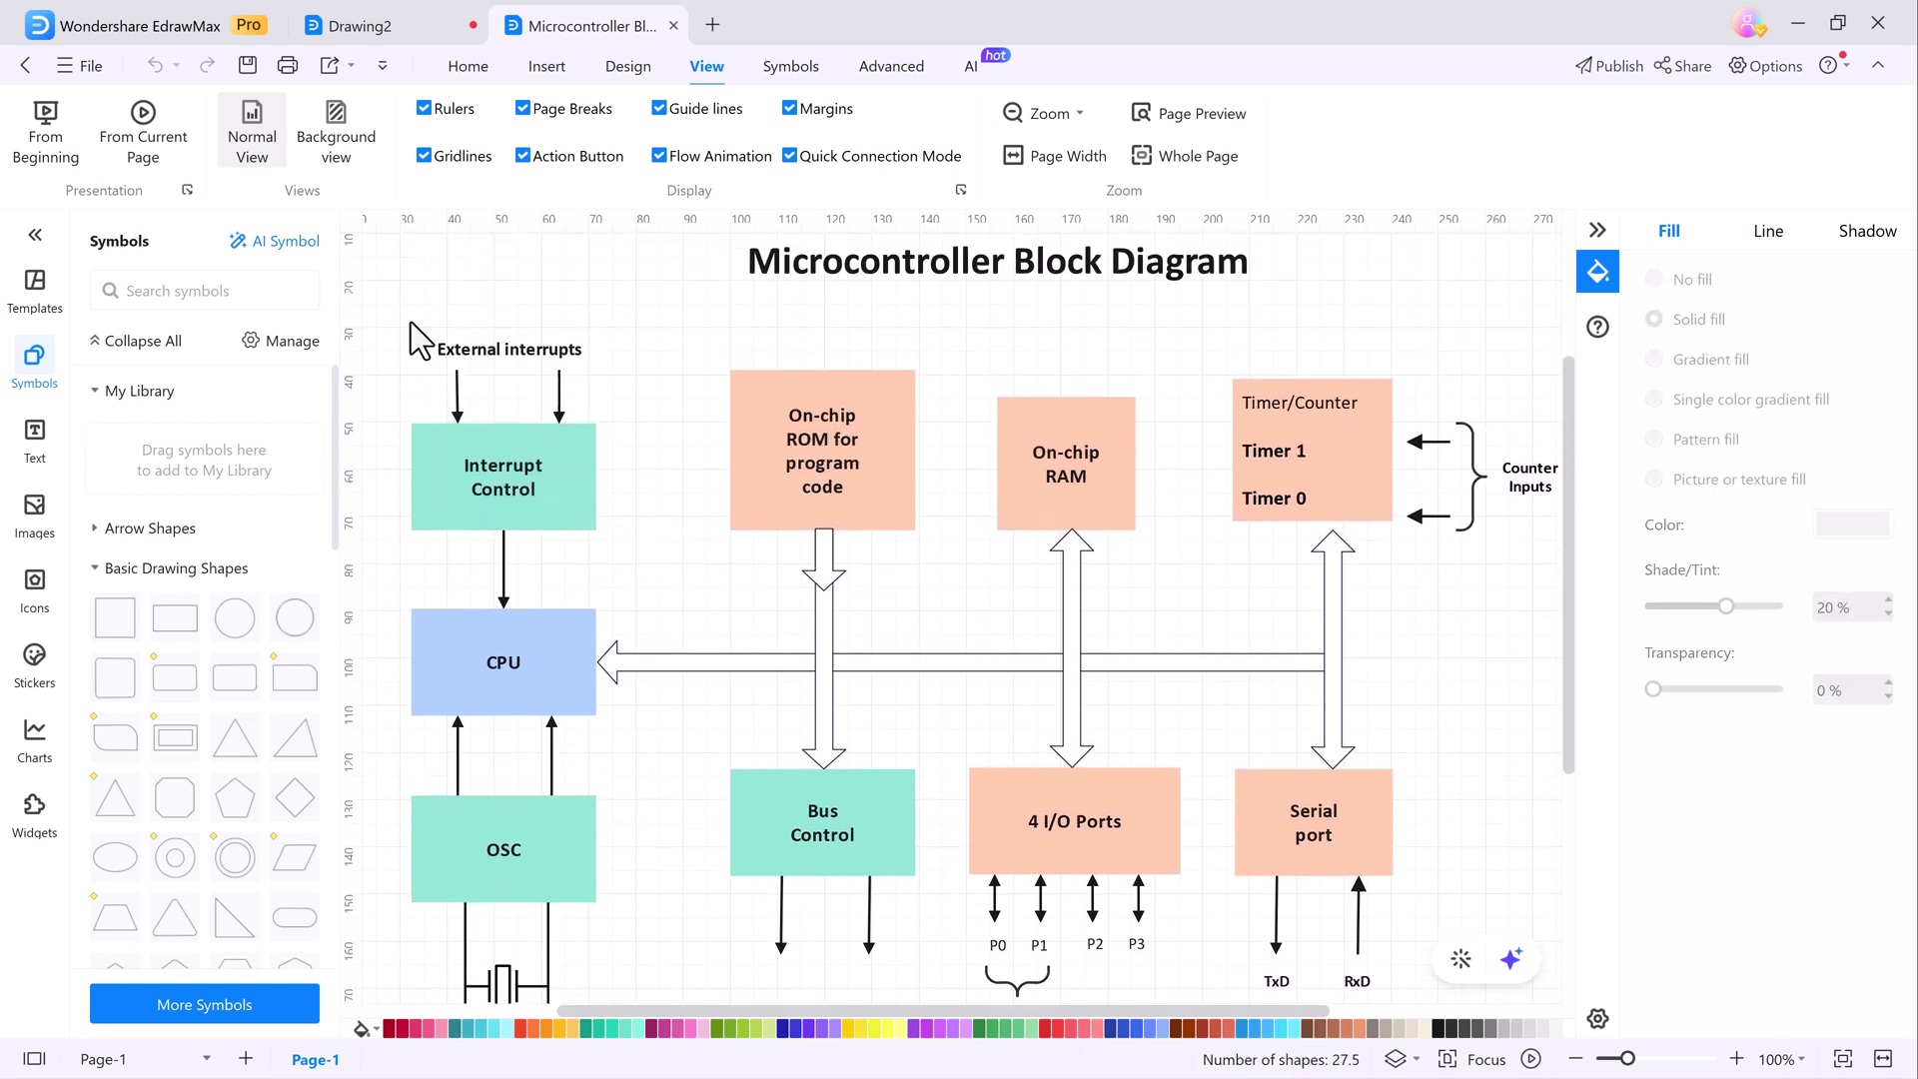
Step: From the Home gallery, open the 2021 Project Gantt Chart template
left_click(197, 25)
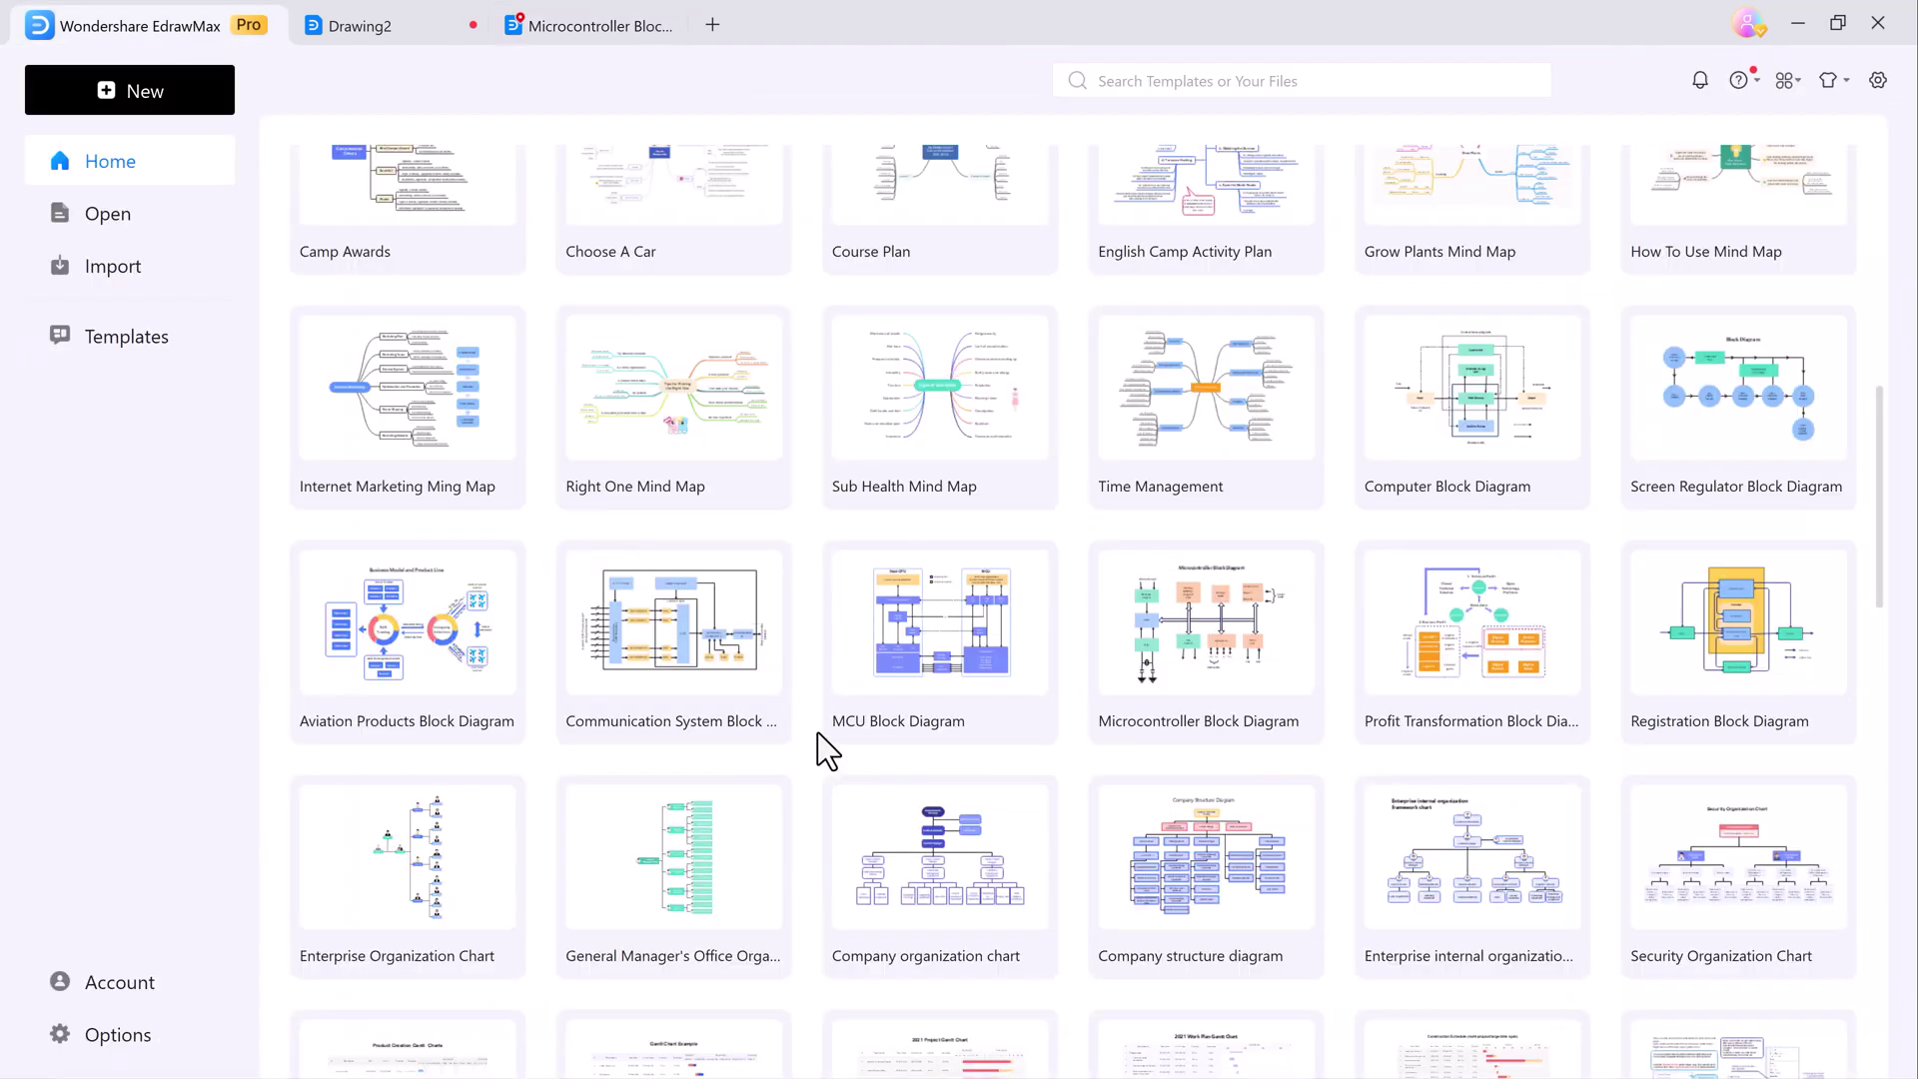
scroll(817, 733, "down", 3)
scroll(818, 733, "down", 5)
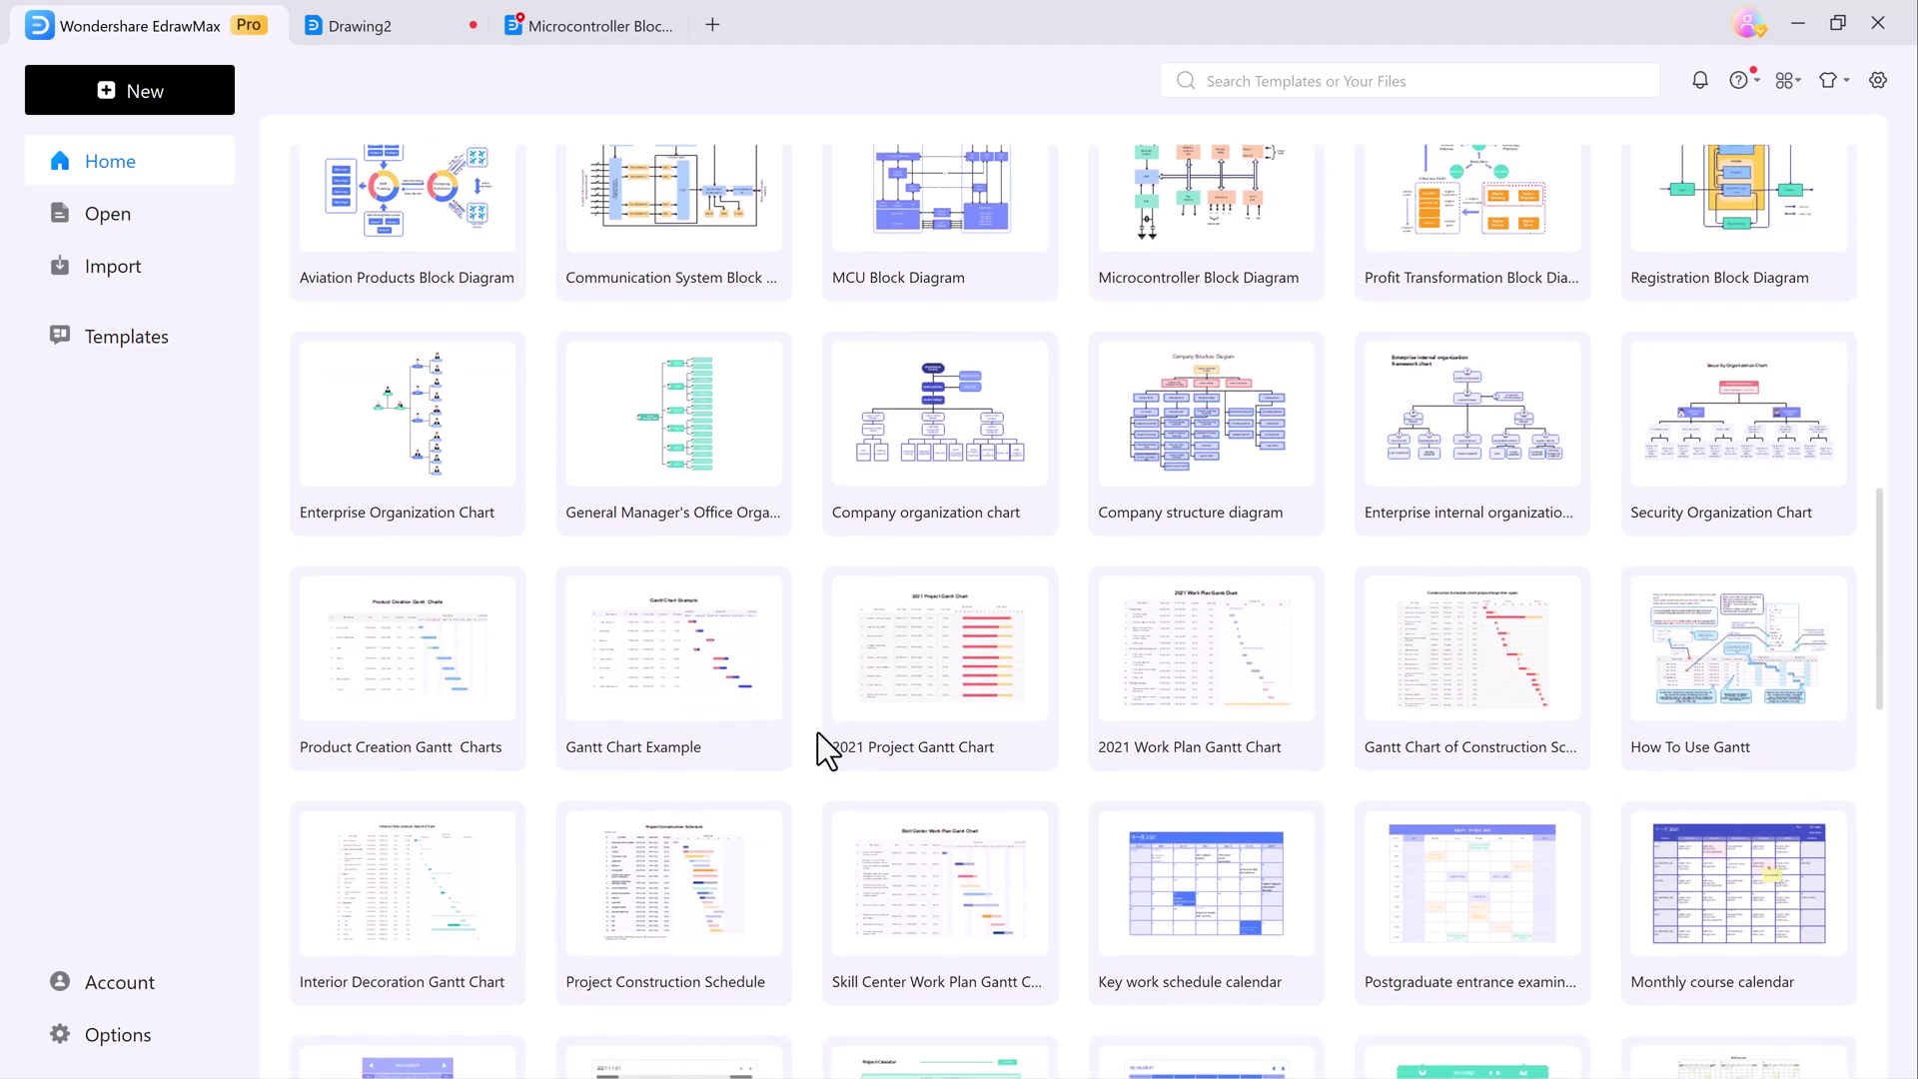
left_click(969, 683)
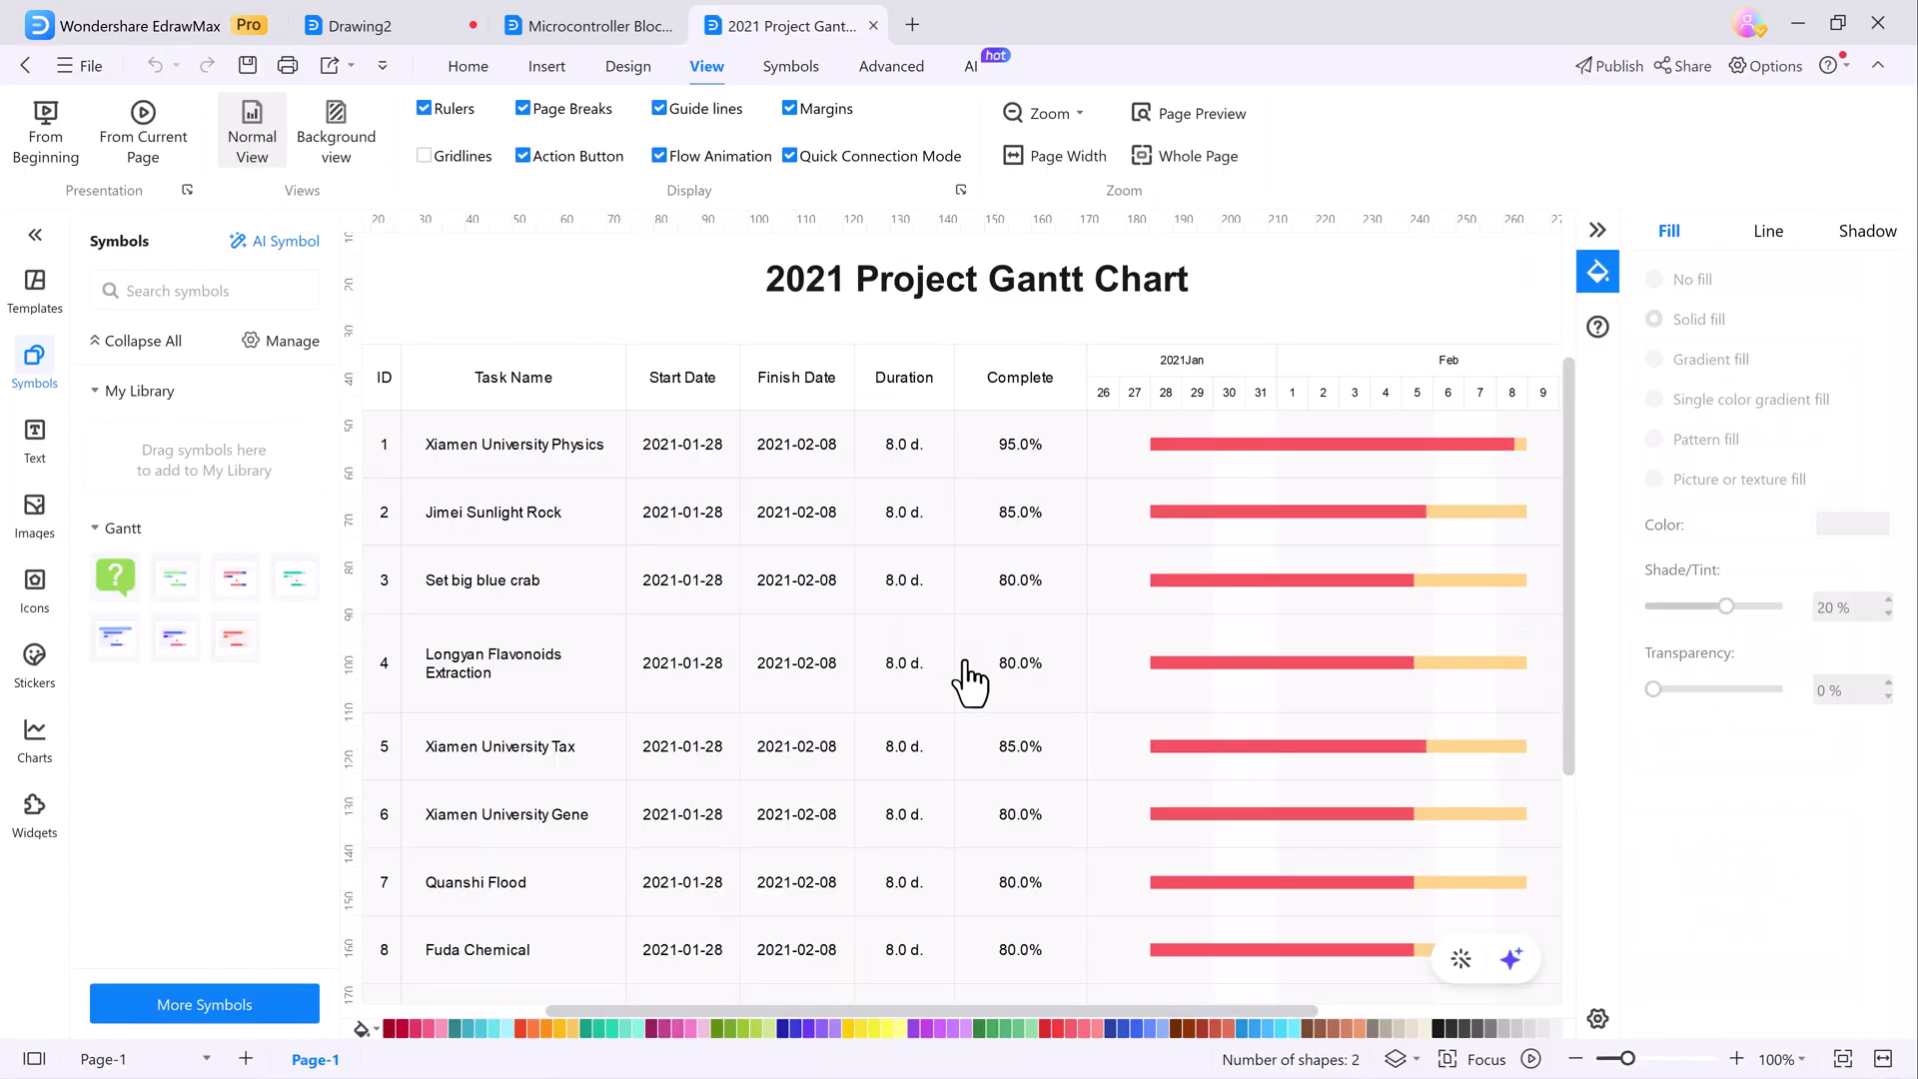
Step: Look over the 2021 Project Gantt Chart, then go back to the Home gallery
scroll(965, 679, "down", 3)
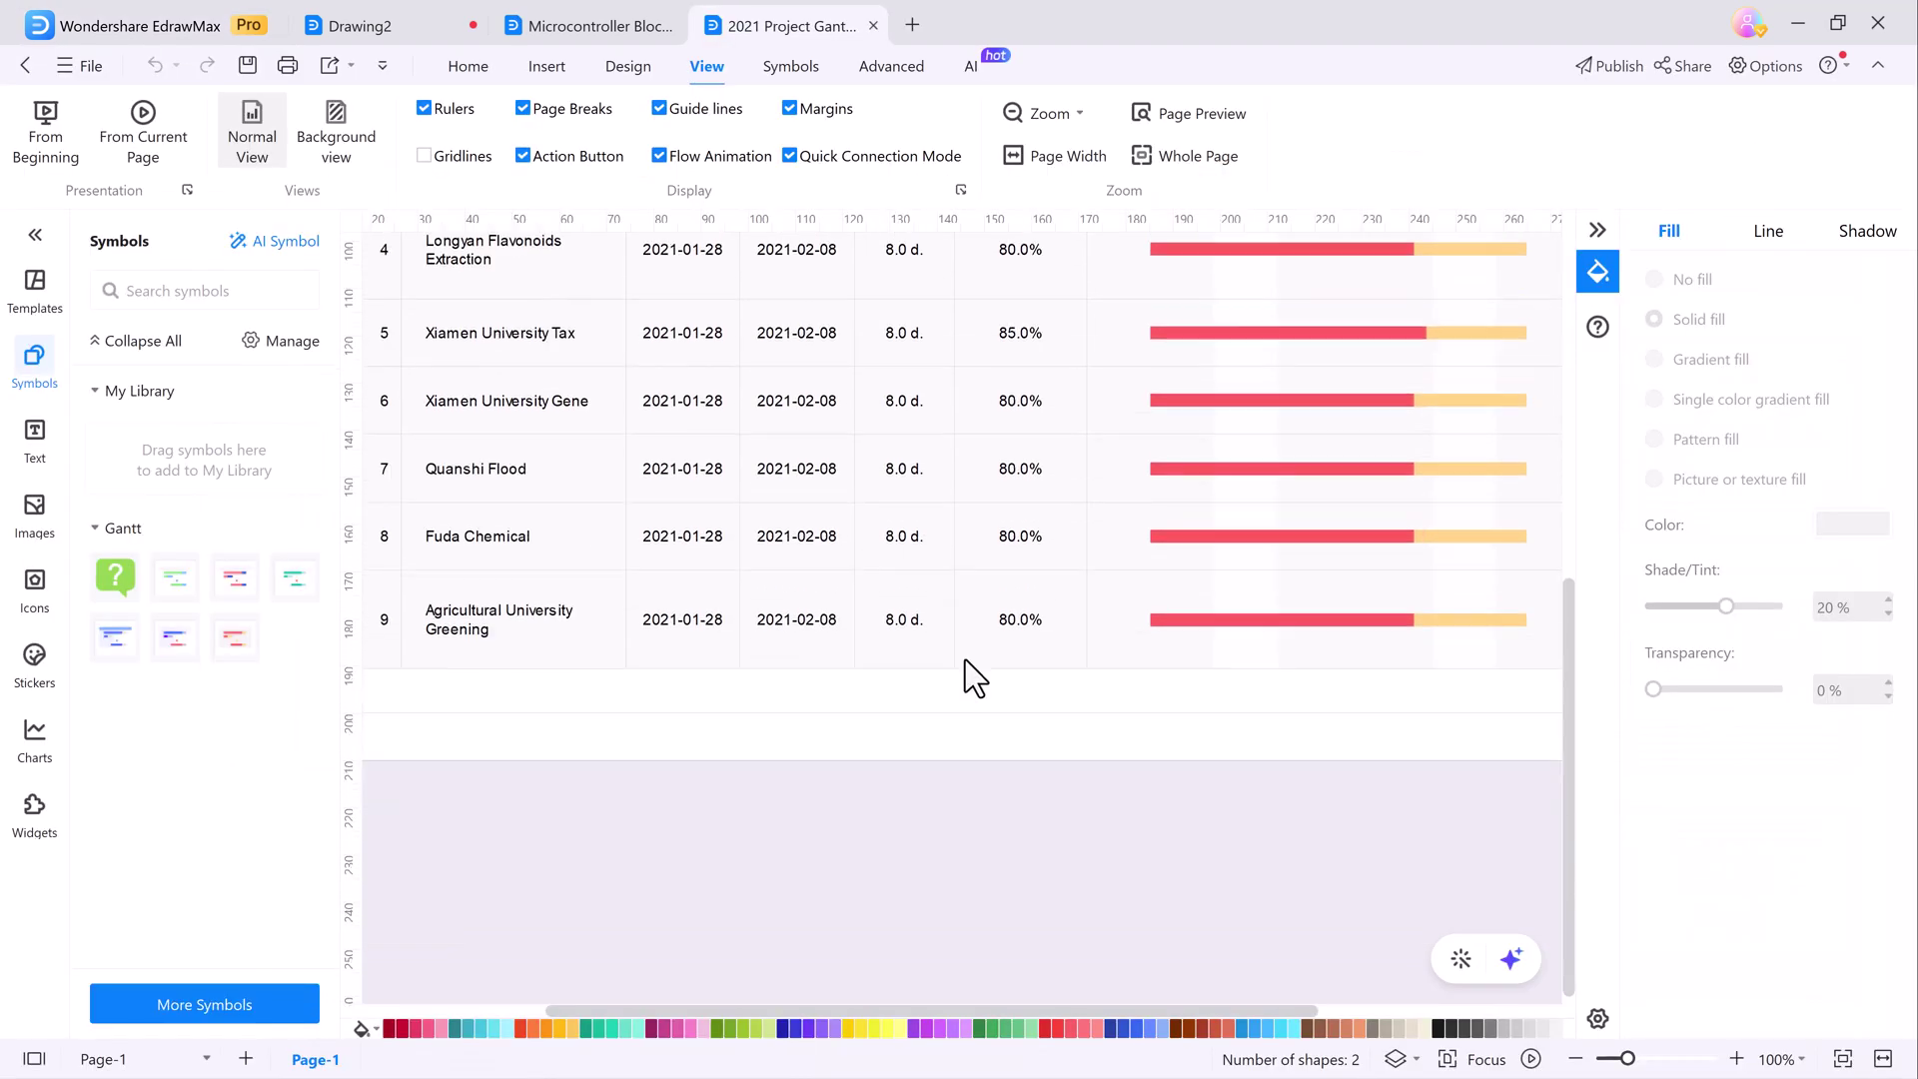
scroll(965, 659, "up", 3)
scroll(965, 659, "up", 2)
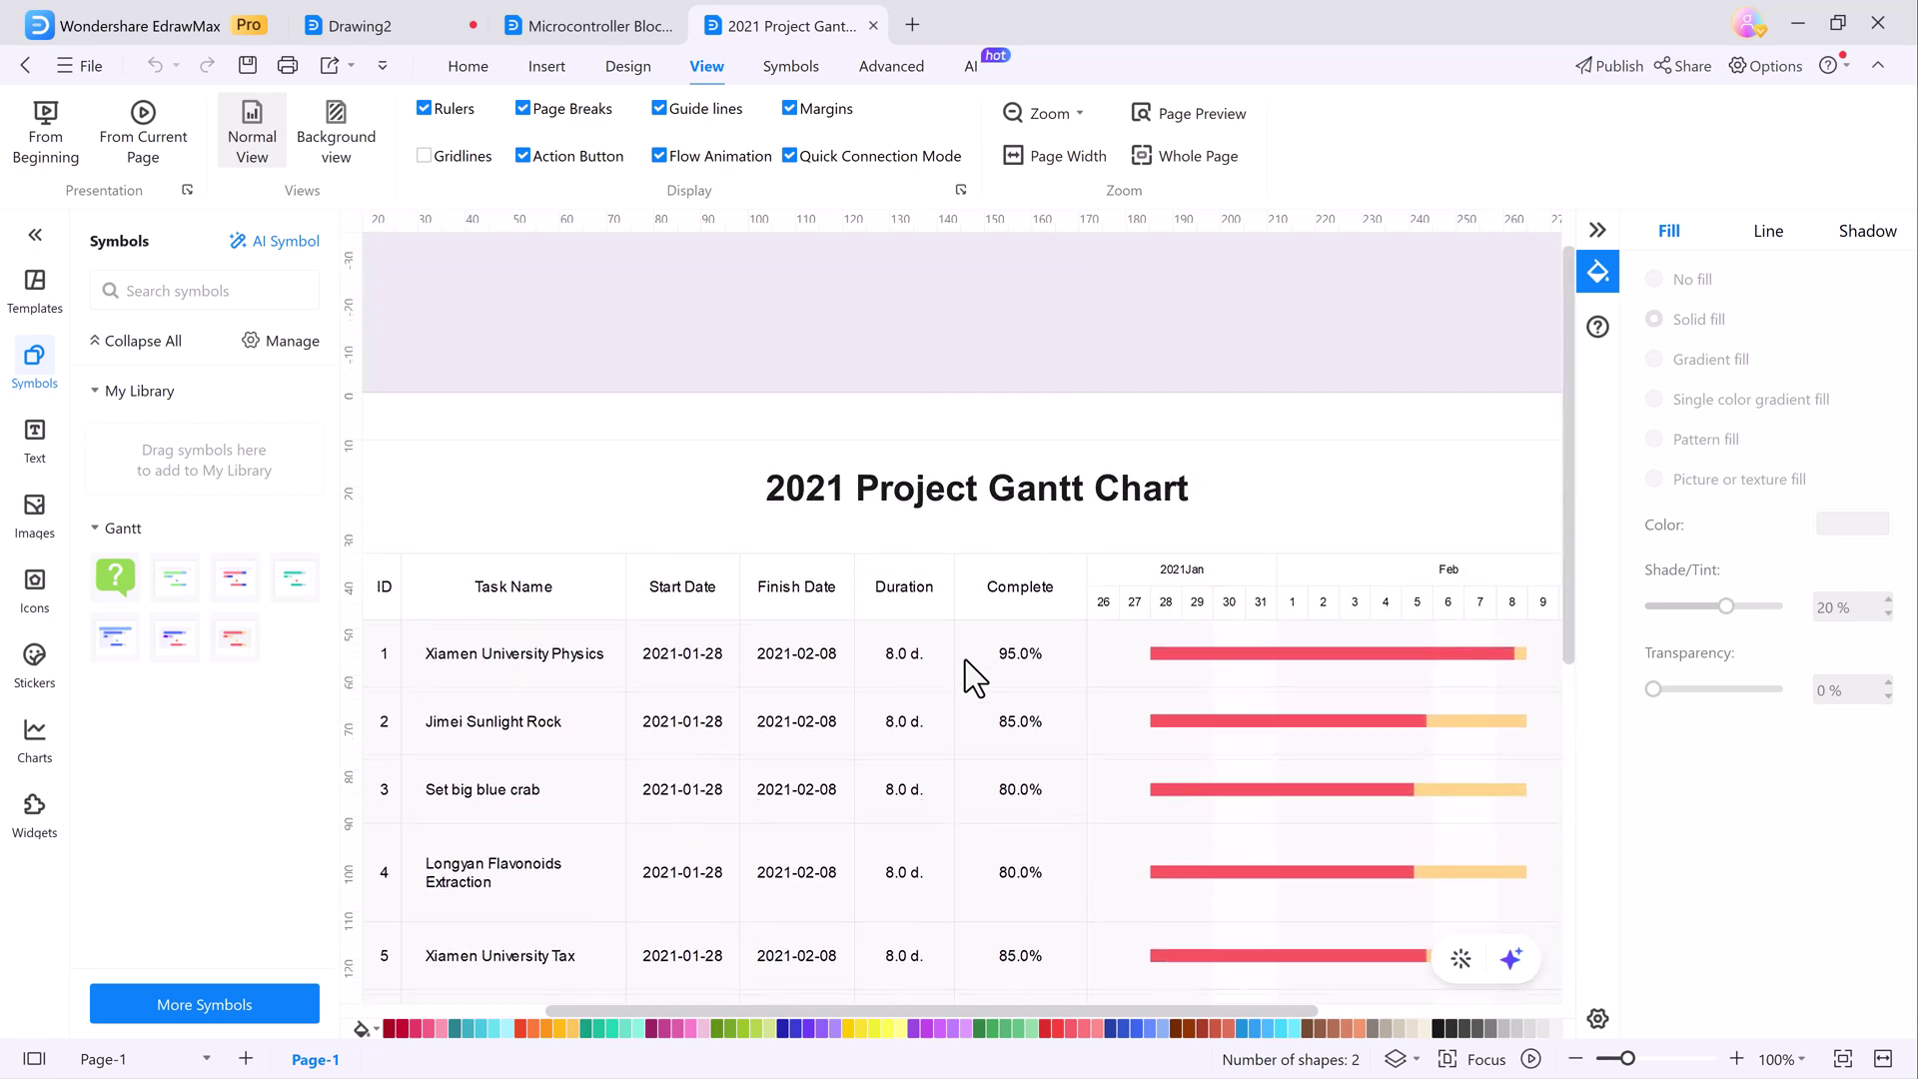
scroll(964, 660, "down", 1)
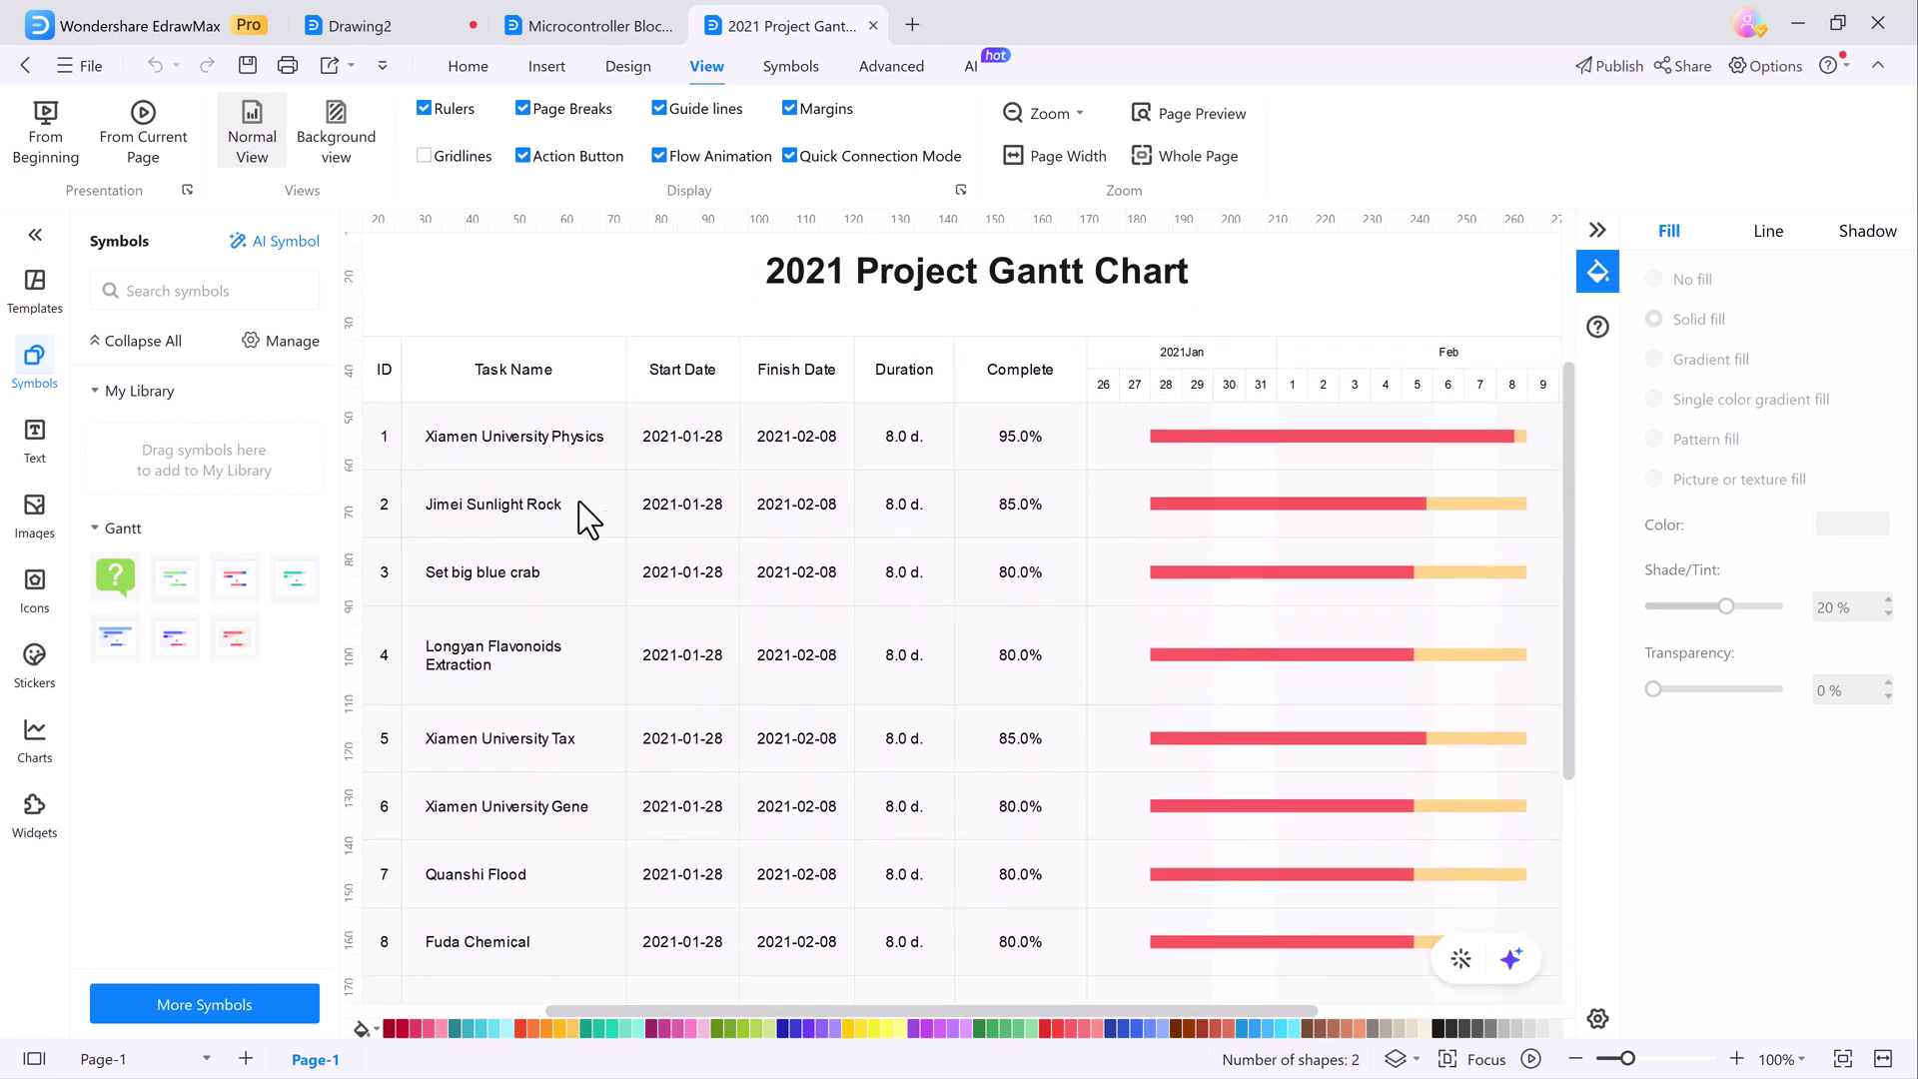
left_click(201, 30)
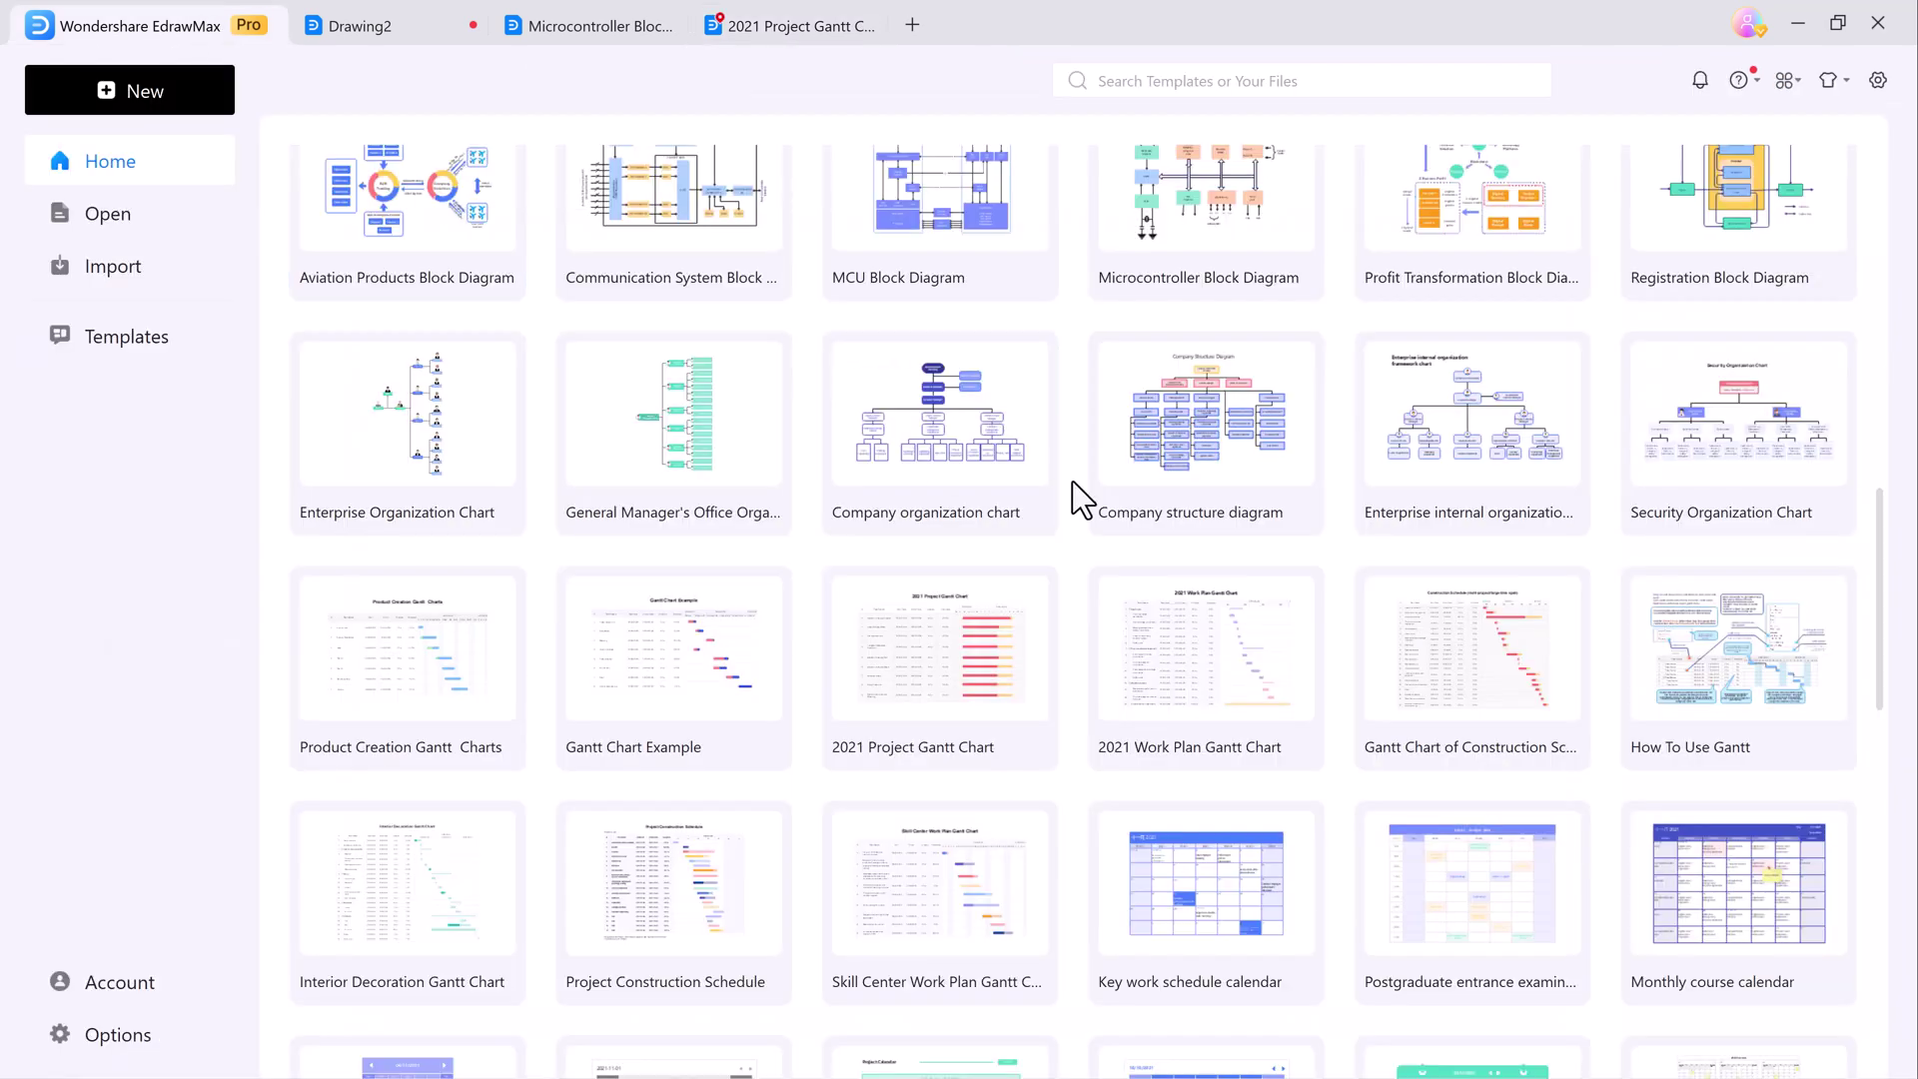